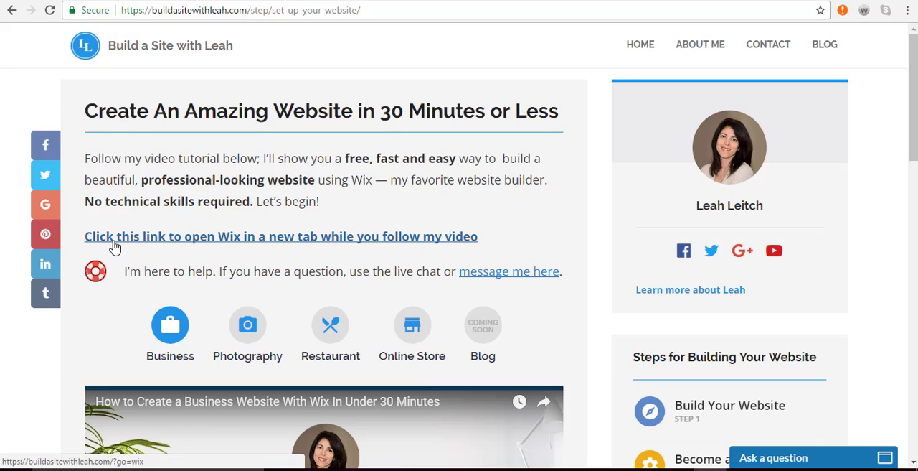
Open the Wix website from the tutorial page's link and log in to the existing account
{"action": "left_click", "coordinate": [115, 240]}
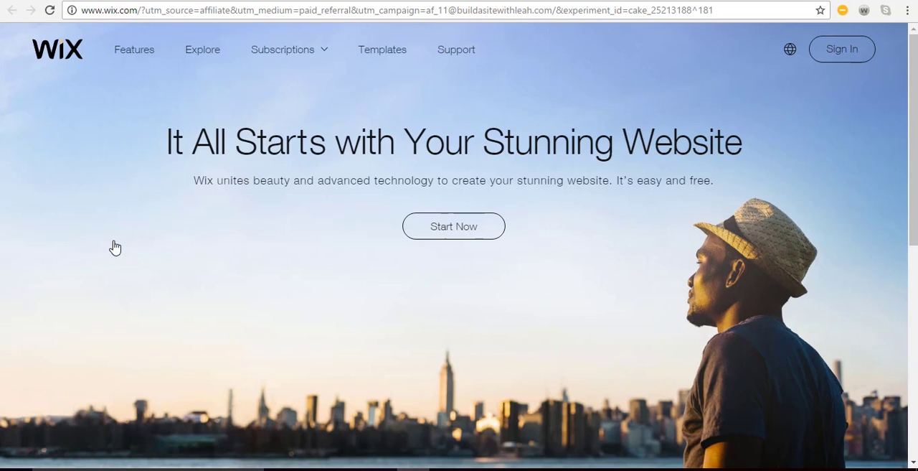
{"action": "left_click", "coordinate": [463, 236]}
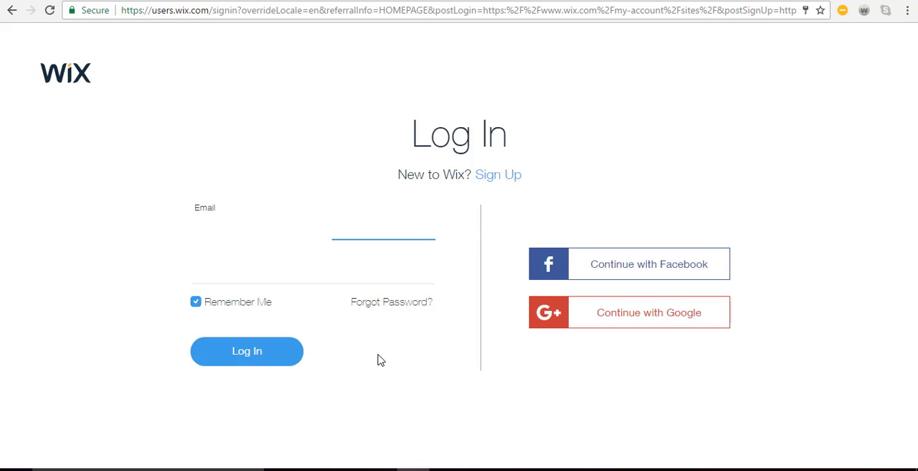
{"action": "left_click", "coordinate": [279, 363]}
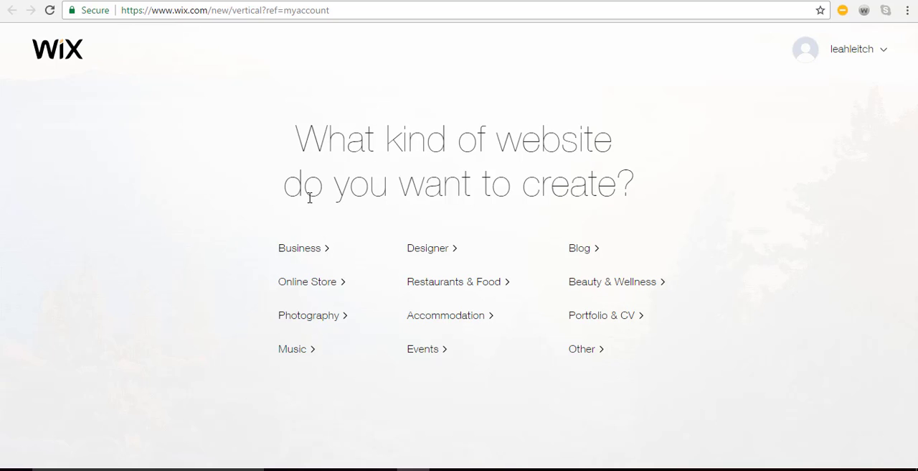
Choose Business as the kind of website and start creating it with the Wix Editor
{"action": "left_click", "coordinate": [299, 249]}
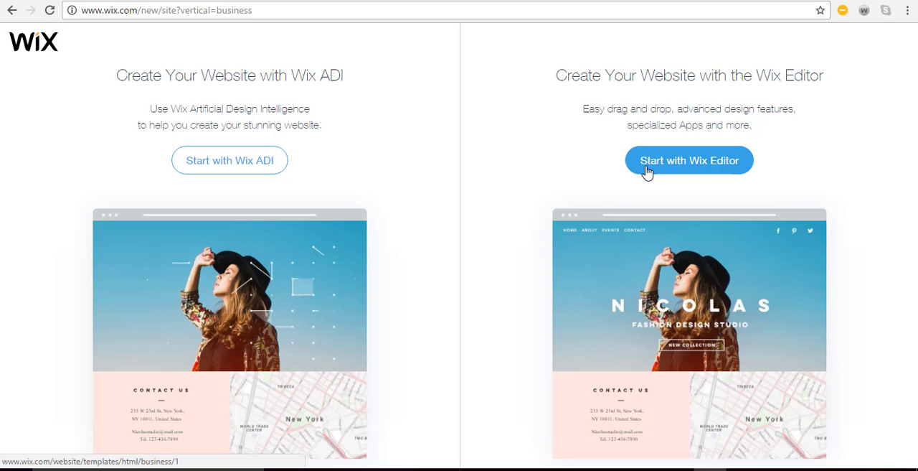
{"action": "left_click", "coordinate": [646, 170]}
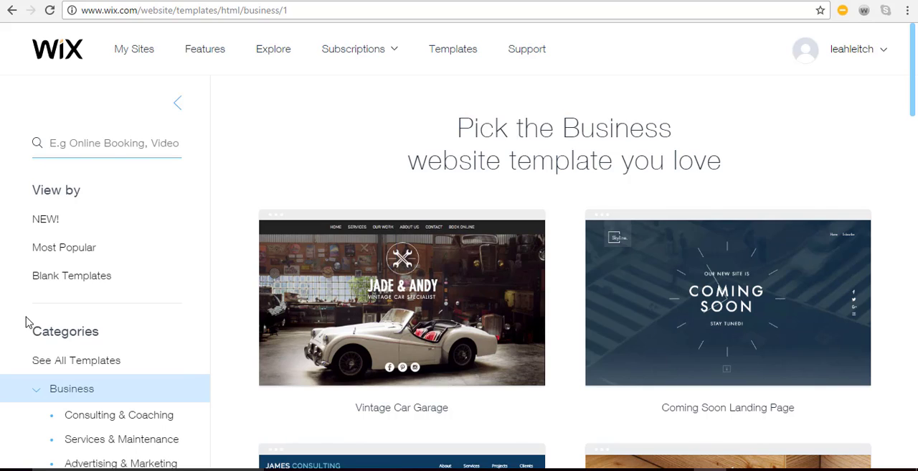
Search the website templates for "real estate"
{"action": "scroll", "coordinate": [110, 335], "scroll_direction": "down", "scroll_amount": 3}
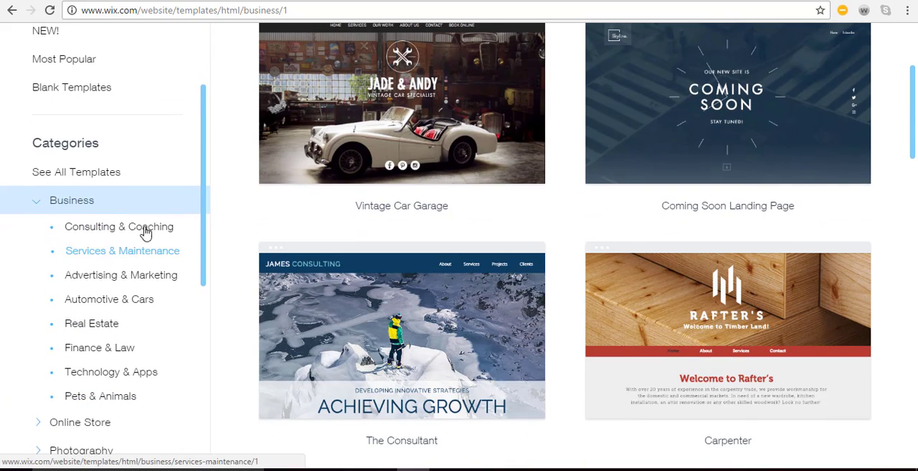
{"action": "scroll", "coordinate": [147, 229], "scroll_direction": "up", "scroll_amount": 2}
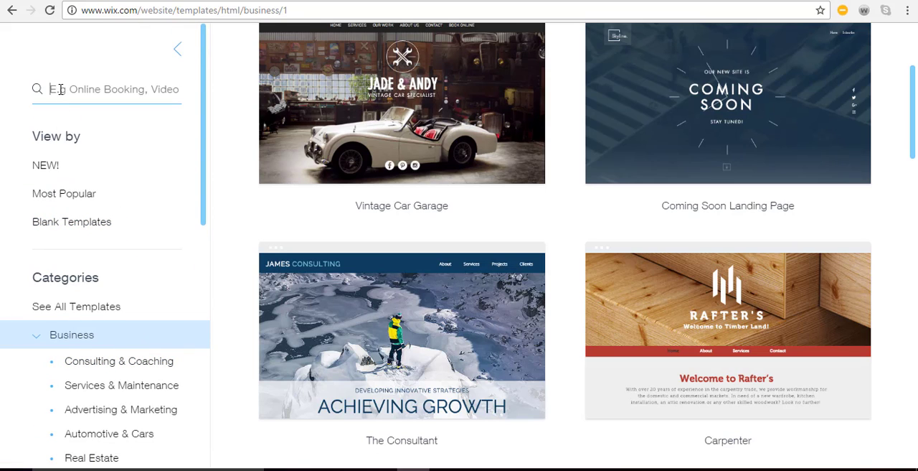
{"action": "type", "text": "real estate"}
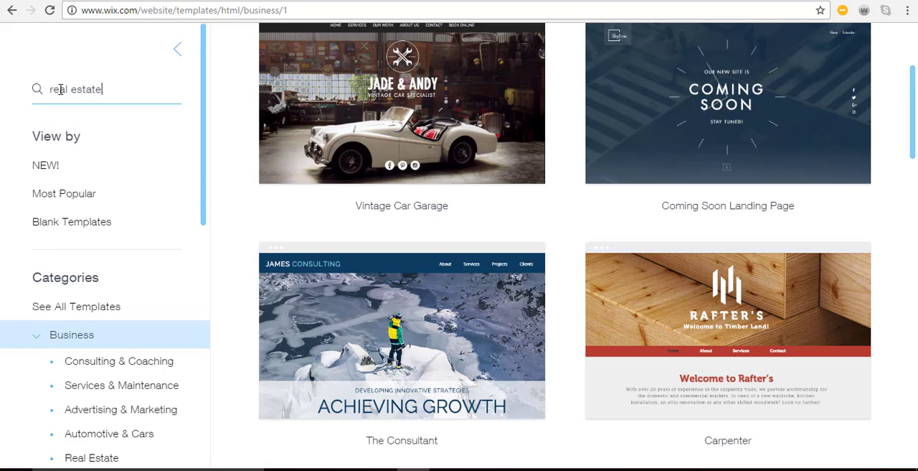
{"action": "key", "text": "Return"}
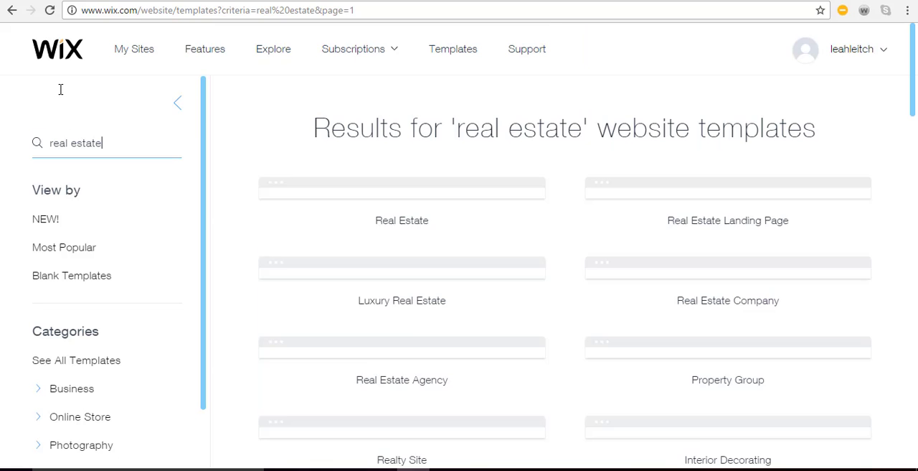
Browse the real estate templates and open the free Real Estate Company template for editing
{"action": "scroll", "coordinate": [461, 180], "scroll_direction": "down", "scroll_amount": 8}
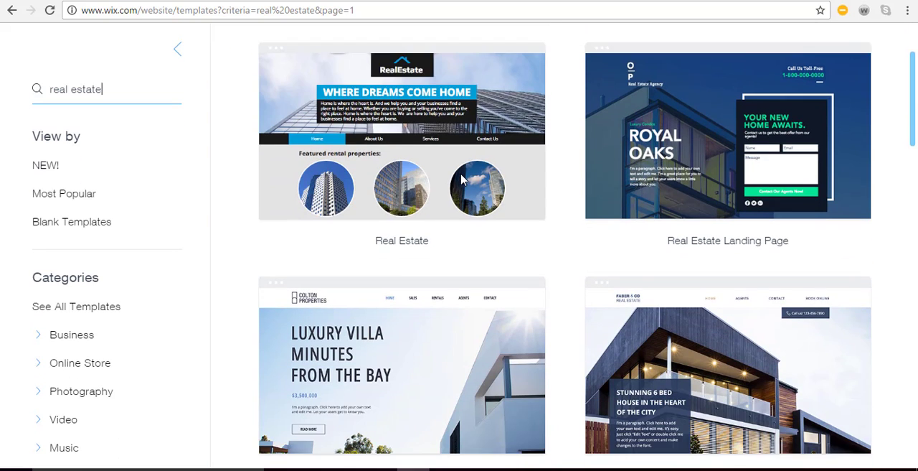
{"action": "scroll", "coordinate": [461, 179], "scroll_direction": "down", "scroll_amount": 3}
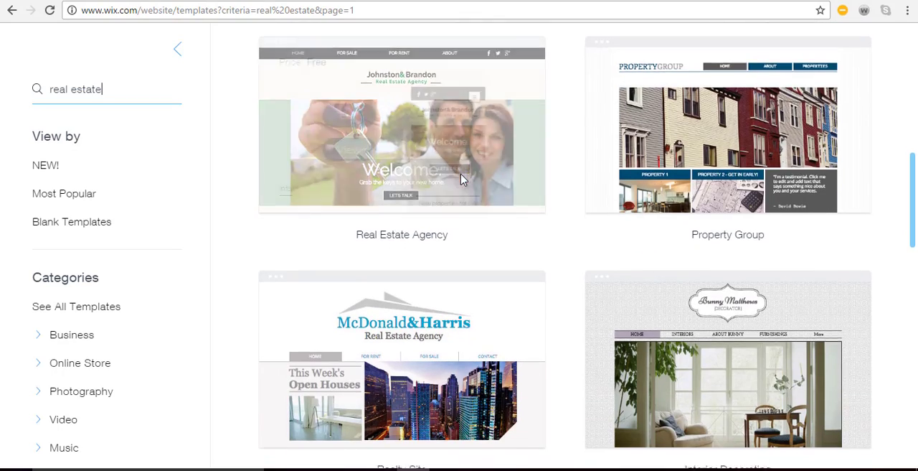
{"action": "scroll", "coordinate": [470, 196], "scroll_direction": "up", "scroll_amount": 6}
{"action": "scroll", "coordinate": [470, 196], "scroll_direction": "up", "scroll_amount": 2}
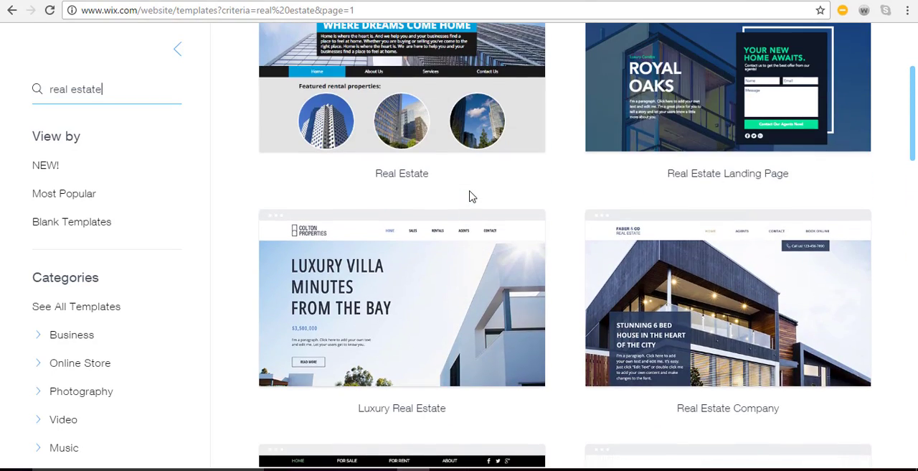
{"action": "mouse_move", "coordinate": [768, 391]}
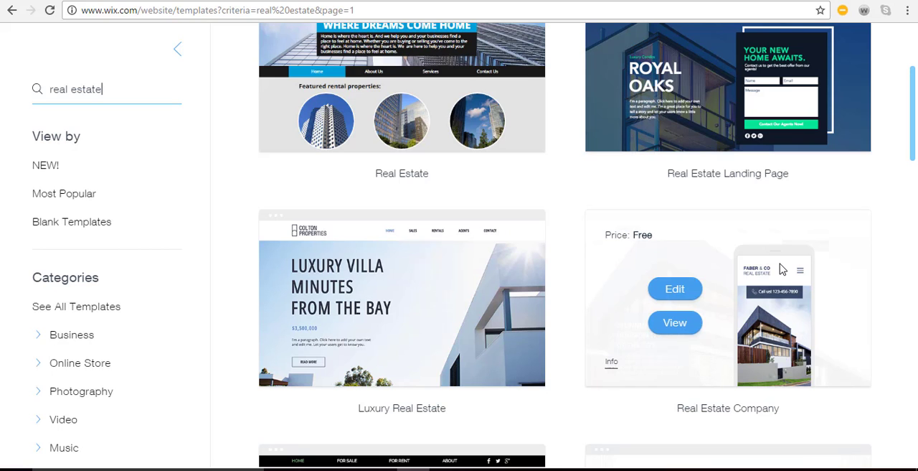
{"action": "left_click", "coordinate": [692, 289]}
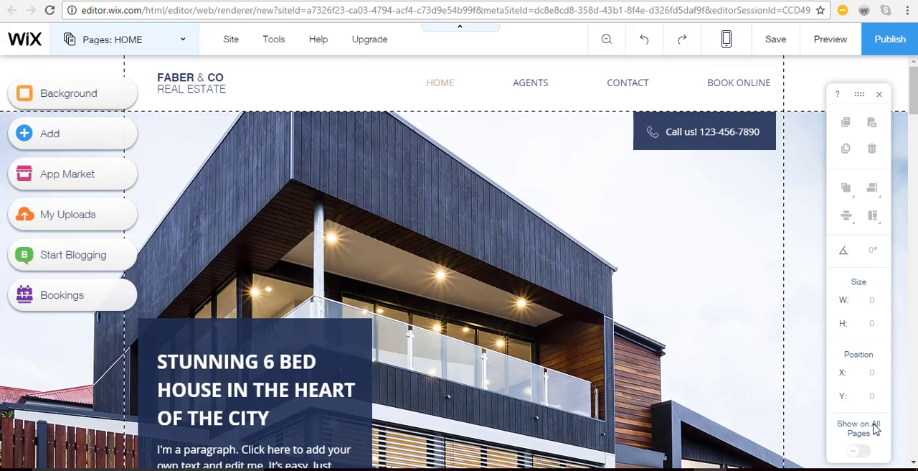
Save the site under the free Wix.com domain with the address ending mysite-4 and close the confirmation
{"action": "mouse_move", "coordinate": [357, 45]}
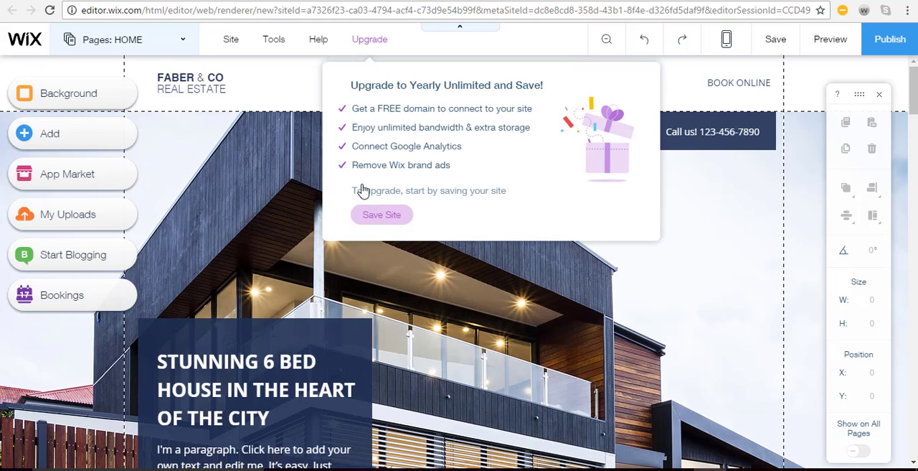
{"action": "left_click", "coordinate": [371, 215]}
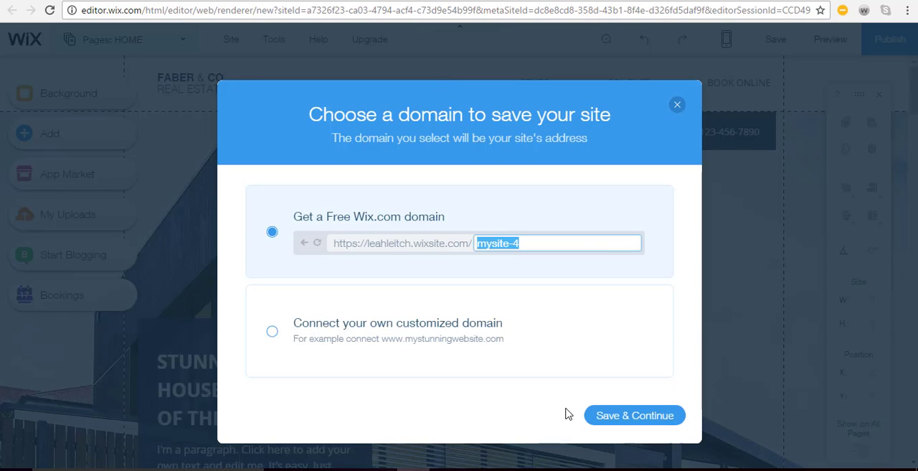
{"action": "left_click", "coordinate": [615, 416]}
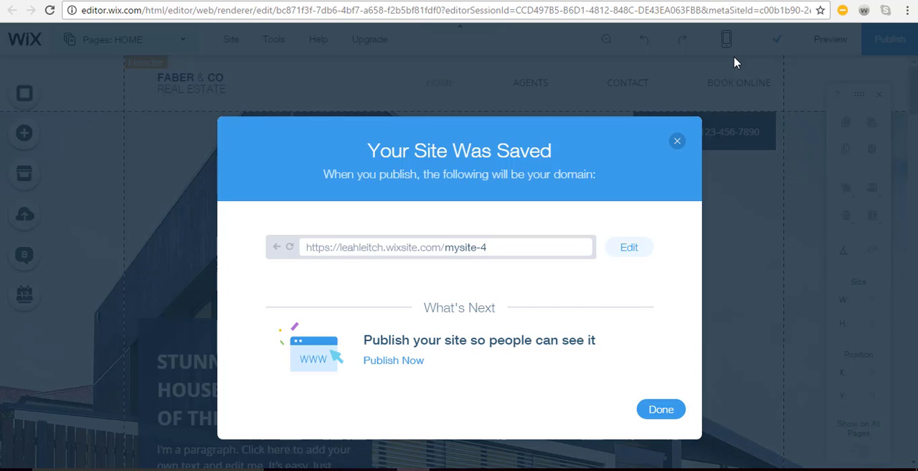
{"action": "left_click", "coordinate": [678, 143]}
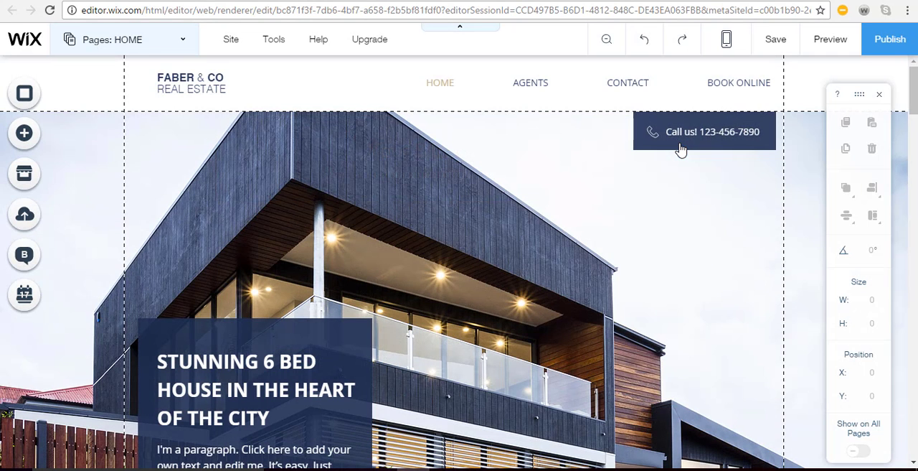
Open the premium plan comparison and examine the prices and features of the plans
{"action": "mouse_move", "coordinate": [370, 46]}
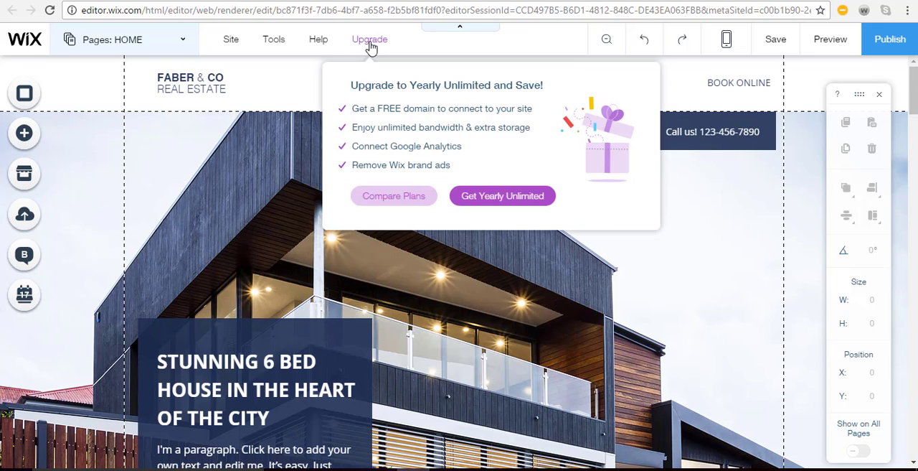
{"action": "left_click", "coordinate": [403, 200]}
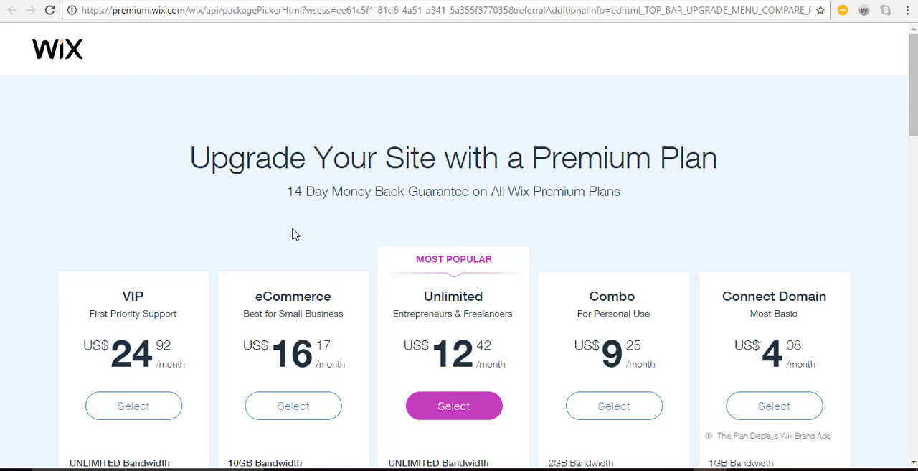
{"action": "scroll", "coordinate": [342, 283], "scroll_direction": "down", "scroll_amount": 4}
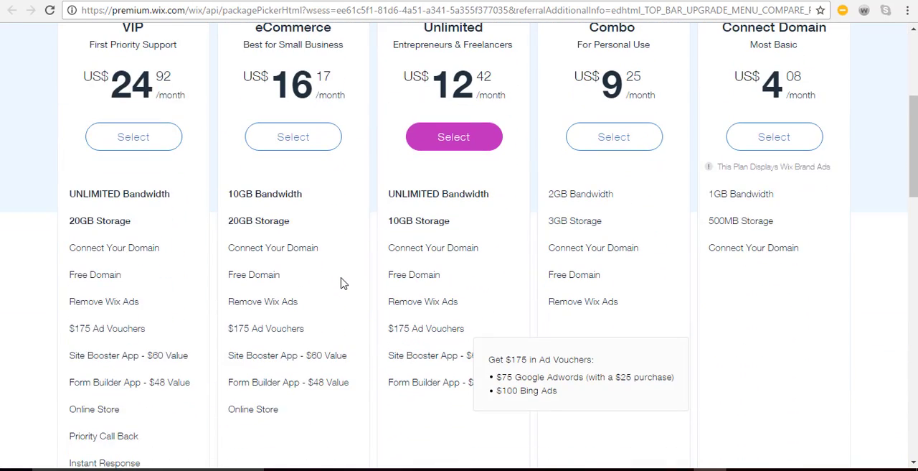
{"action": "scroll", "coordinate": [342, 282], "scroll_direction": "up", "scroll_amount": 1}
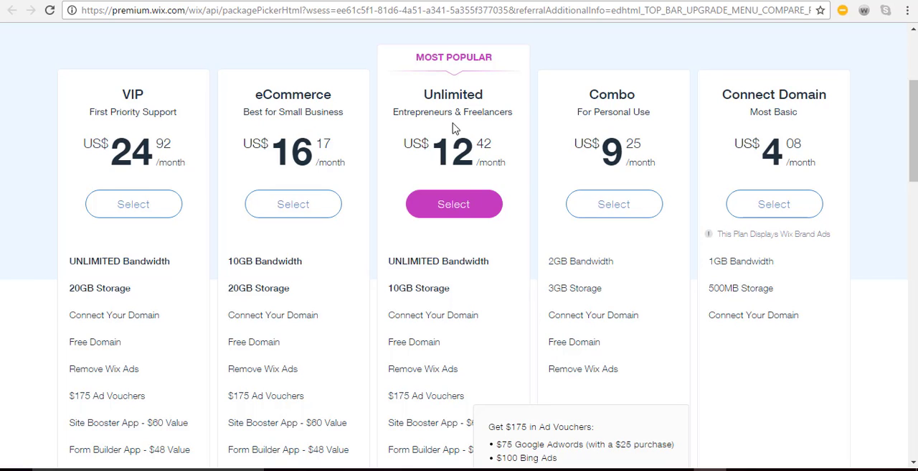
{"action": "scroll", "coordinate": [488, 372], "scroll_direction": "down", "scroll_amount": 2}
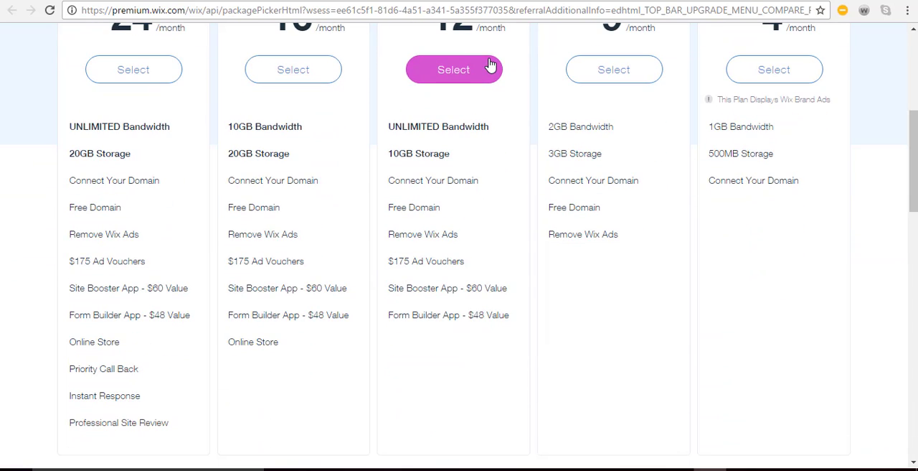
{"action": "scroll", "coordinate": [499, 108], "scroll_direction": "up", "scroll_amount": 2}
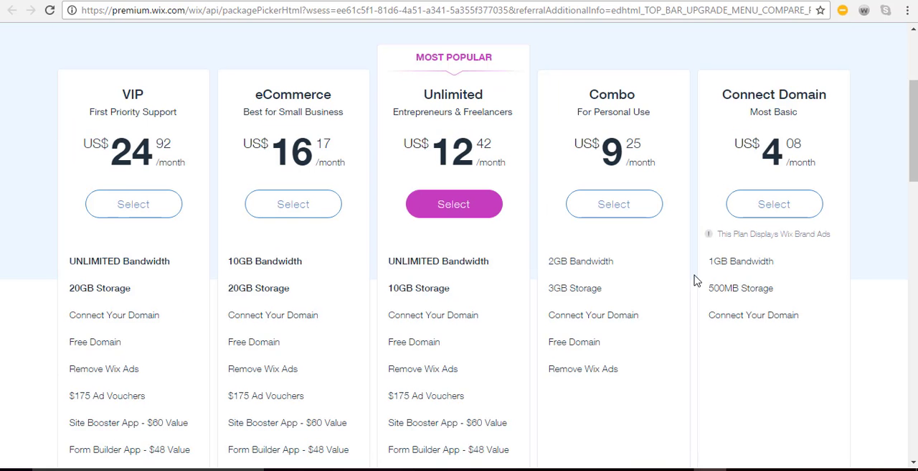
Read the explanations of the Unlimited plan's features, including storage, free domain, ad vouchers and Form Builder App
{"action": "mouse_move", "coordinate": [484, 266]}
{"action": "mouse_move", "coordinate": [467, 296]}
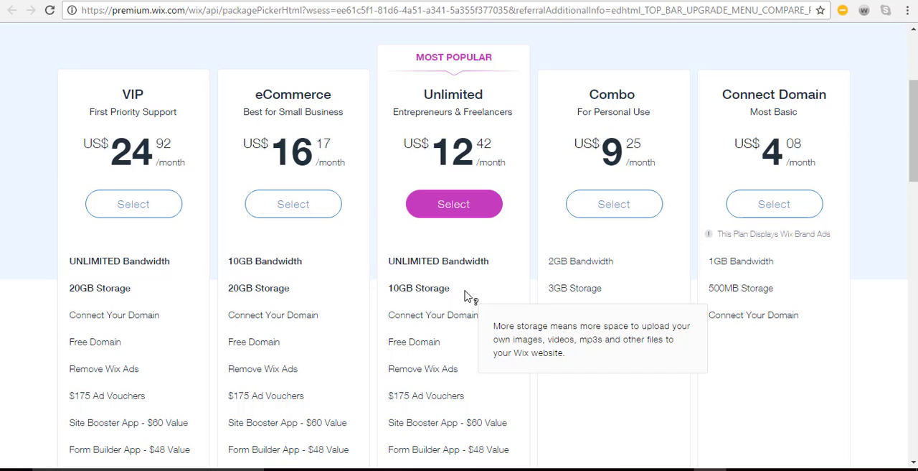
{"action": "mouse_move", "coordinate": [483, 323]}
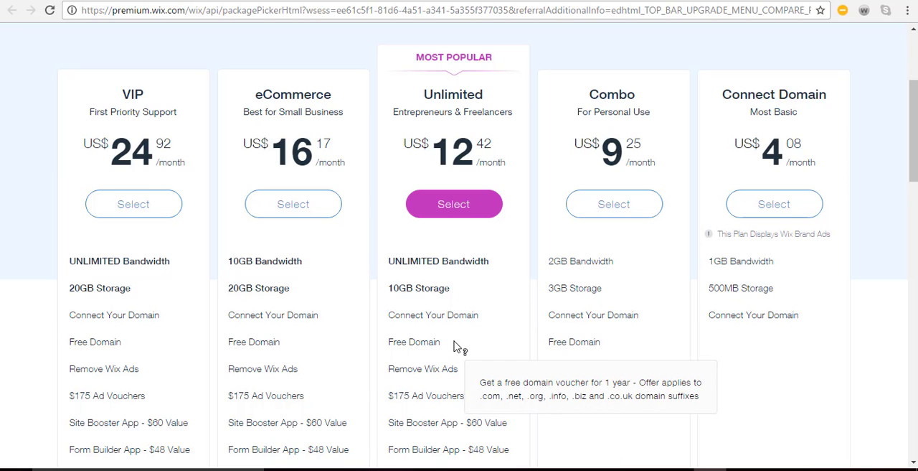
{"action": "mouse_move", "coordinate": [459, 347]}
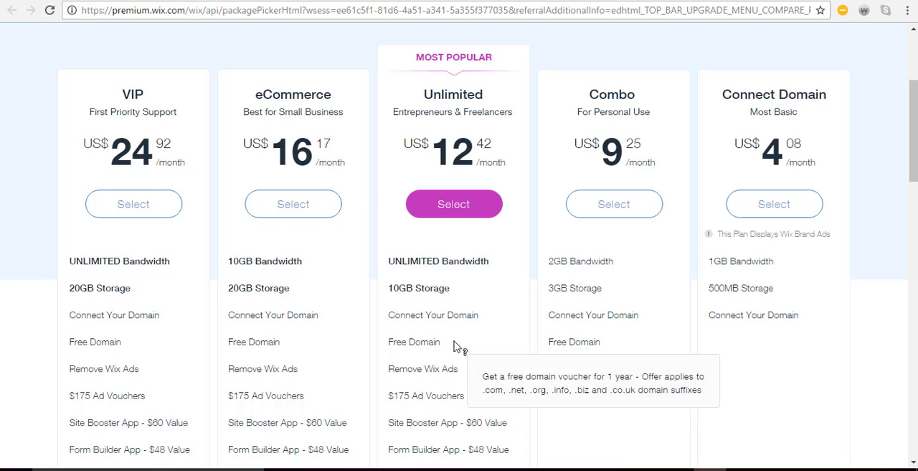
{"action": "scroll", "coordinate": [460, 347], "scroll_direction": "down", "scroll_amount": 2}
{"action": "mouse_move", "coordinate": [495, 242]}
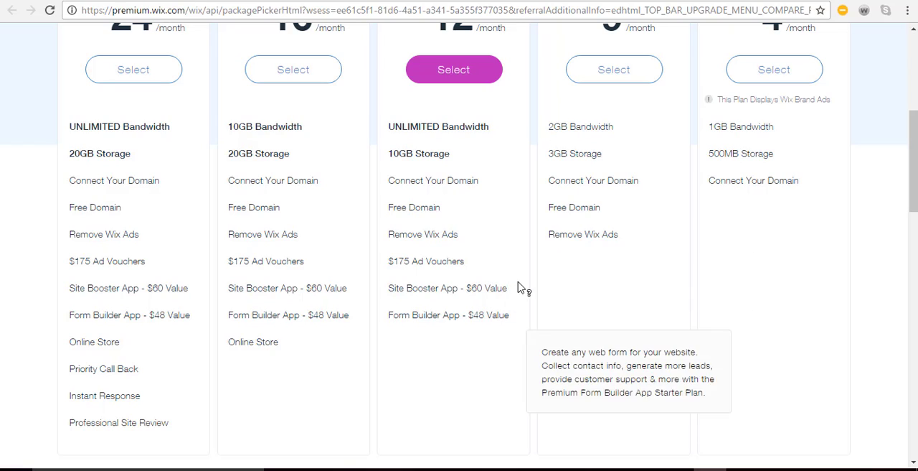
{"action": "mouse_move", "coordinate": [523, 266]}
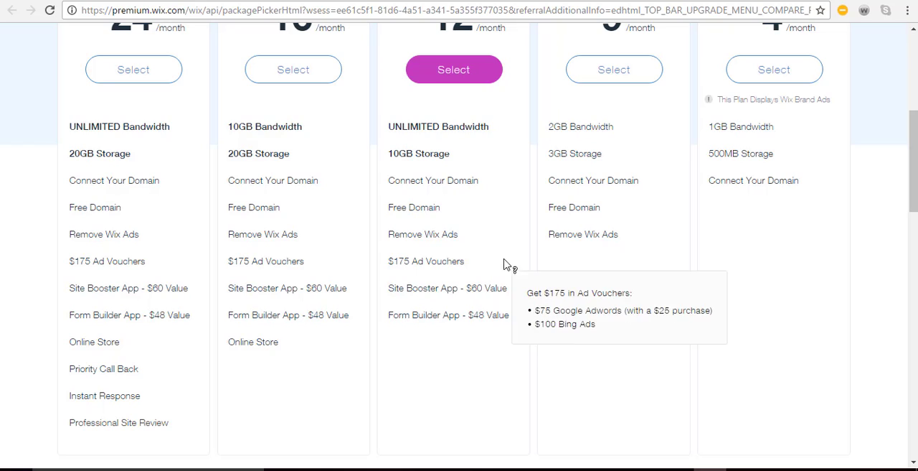
{"action": "mouse_move", "coordinate": [517, 293]}
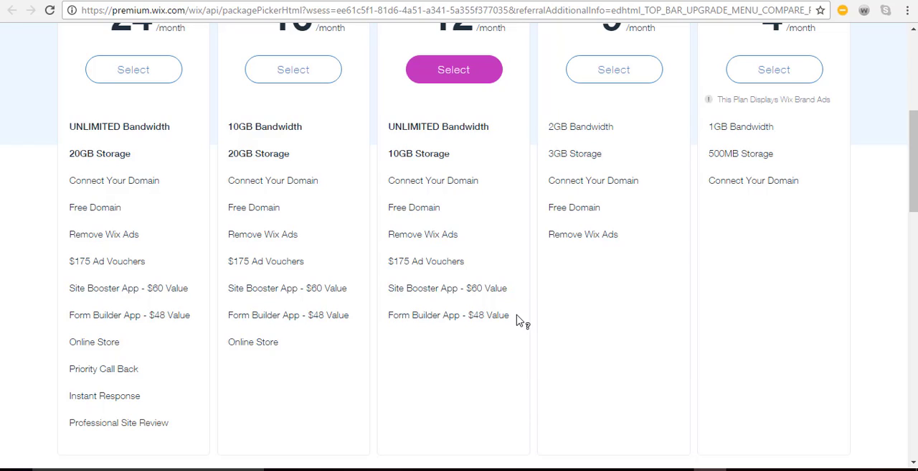
{"action": "mouse_move", "coordinate": [520, 320]}
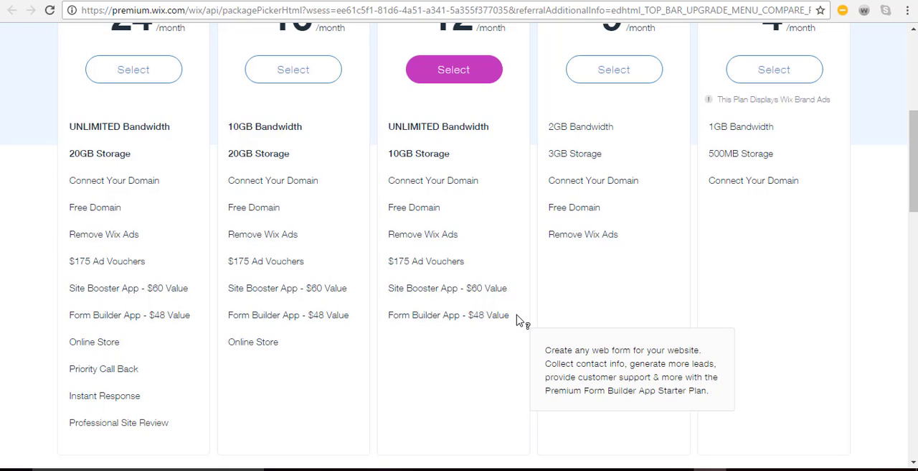
{"action": "scroll", "coordinate": [516, 319], "scroll_direction": "up", "scroll_amount": 3}
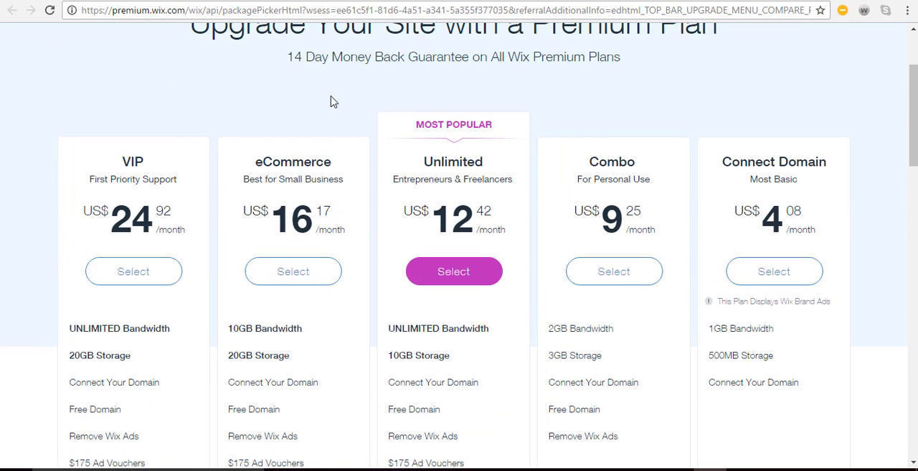
Select the Unlimited plan with the Yearly Subscription and proceed to the payment form's order total
{"action": "left_click", "coordinate": [442, 278]}
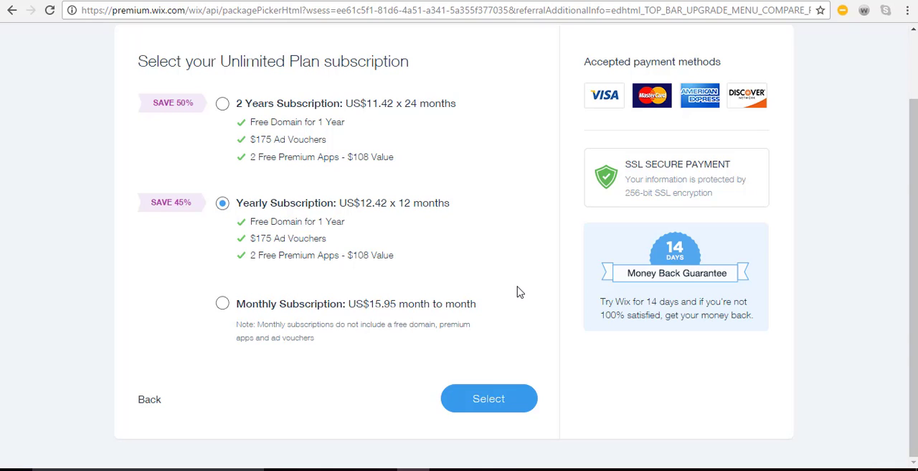
{"action": "left_click", "coordinate": [508, 399]}
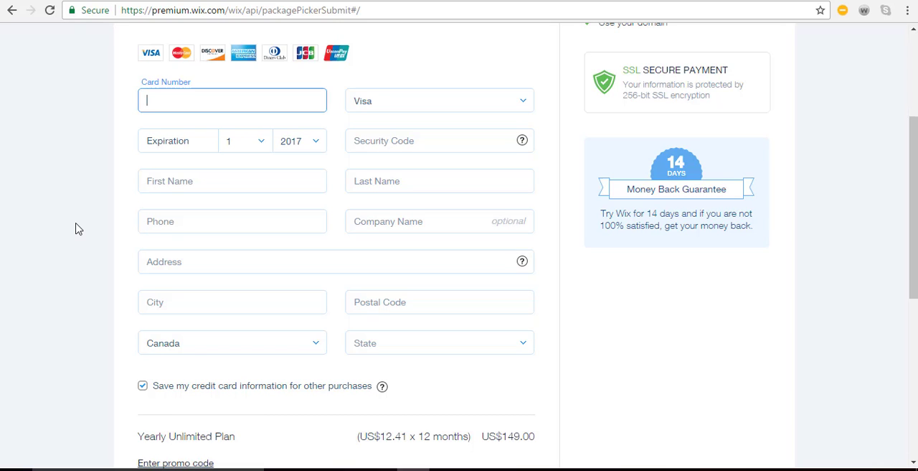
{"action": "scroll", "coordinate": [75, 228], "scroll_direction": "down", "scroll_amount": 1}
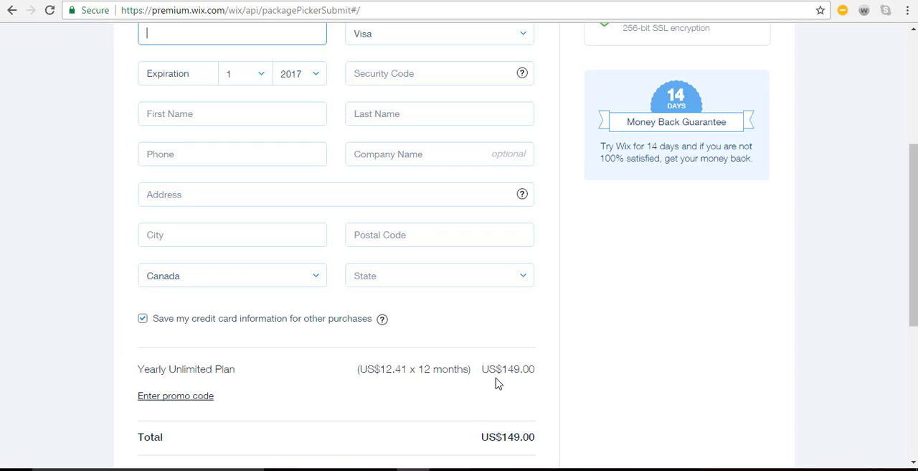
Submit the purchase of the Yearly Unlimited Plan
{"action": "scroll", "coordinate": [498, 384], "scroll_direction": "down", "scroll_amount": 1}
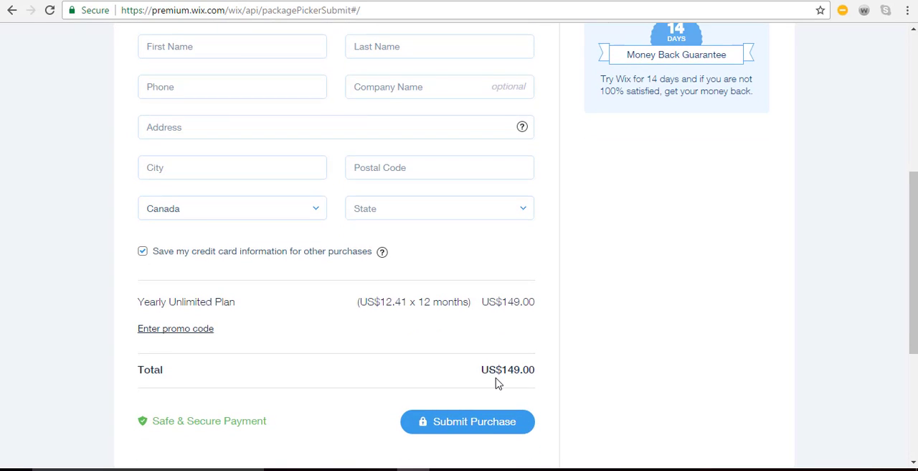
{"action": "left_click", "coordinate": [474, 430]}
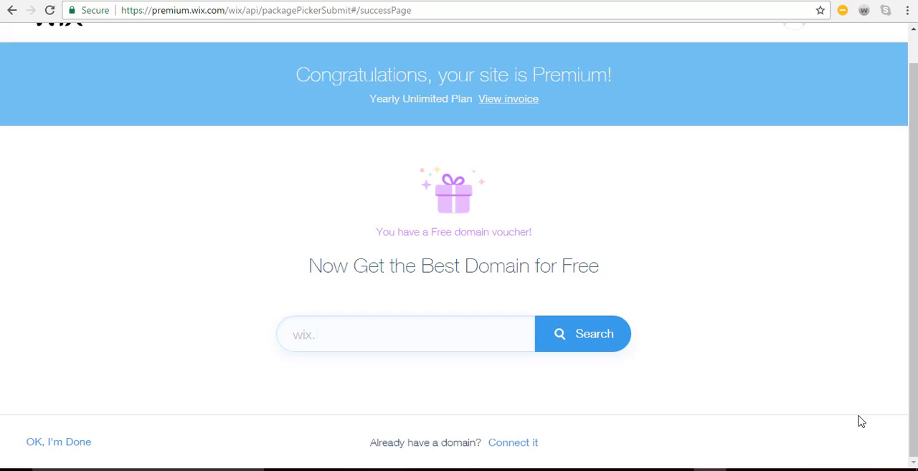
{"action": "type", "text": "rocks"}
{"action": "key", "text": "BackSpace"}
{"action": "key", "text": "BackSpace"}
{"action": "key", "text": "BackSpace"}
{"action": "key", "text": "BackSpace"}
{"action": "key", "text": "BackSpace"}
{"action": "type", "text": "com"}
{"action": "key", "text": "BackSpace"}
{"action": "key", "text": "BackSpace"}
{"action": "key", "text": "BackSpace"}
{"action": "type", "text": "net"}
{"action": "key", "text": "BackSpace"}
{"action": "key", "text": "BackSpace"}
{"action": "key", "text": "BackSpace"}
{"action": "type", "text": "org"}
{"action": "key", "text": "BackSpace"}
{"action": "key", "text": "BackSpace"}
{"action": "key", "text": "BackSpace"}
{"action": "key", "text": "BackSpace"}
{"action": "key", "text": "BackSpace"}
{"action": "key", "text": "BackSpace"}
{"action": "key", "text": "BackSpace"}
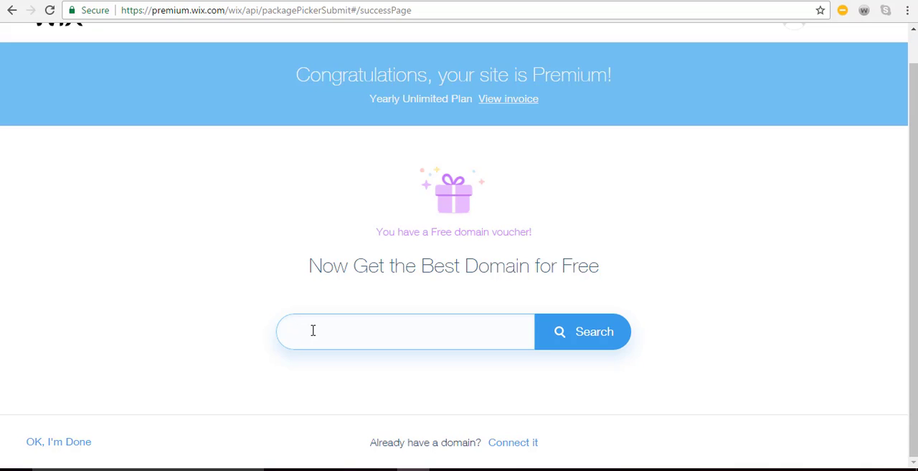
Search for the free domain name rockwoodrealestate and check its availability
{"action": "type", "text": "r"}
{"action": "type", "text": "o"}
{"action": "key", "text": "BackSpace"}
{"action": "type", "text": "ockwoodc"}
{"action": "key", "text": "BackSpace"}
{"action": "type", "text": "realestate"}
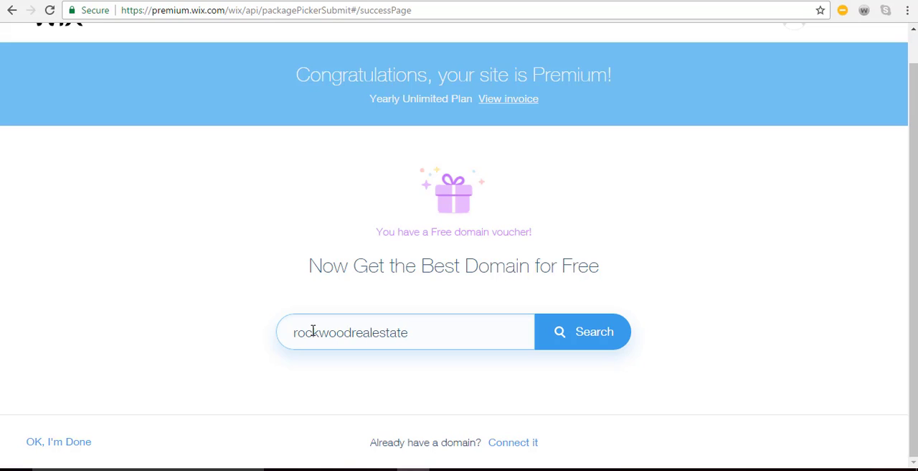
{"action": "left_click", "coordinate": [607, 335]}
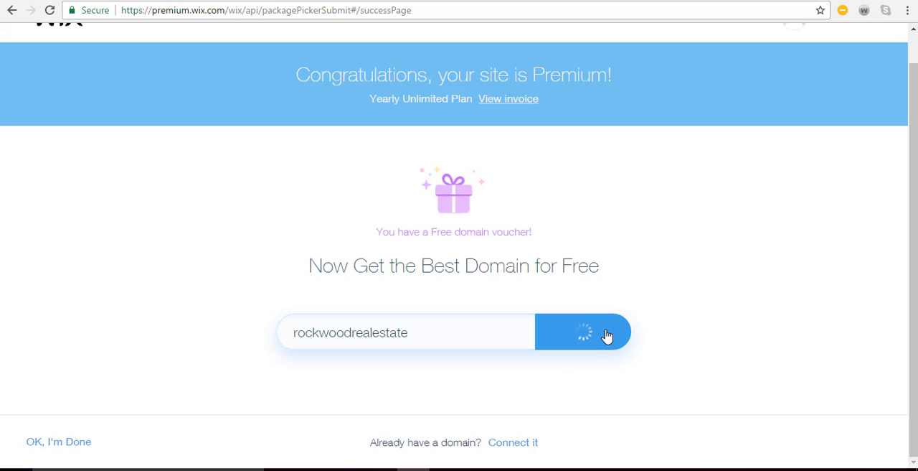
{"action": "scroll", "coordinate": [607, 335], "scroll_direction": "down", "scroll_amount": 1}
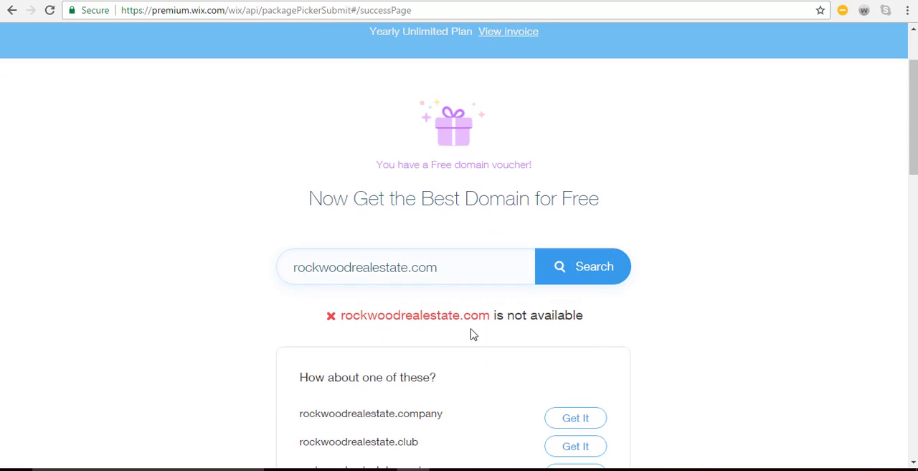
Check the suggested alternative domains, and search for rockwoodrealestategroup.com instead
{"action": "left_click_drag", "start_coordinate": [459, 266], "coordinate": [291, 267]}
{"action": "scroll", "coordinate": [400, 377], "scroll_direction": "down", "scroll_amount": 3}
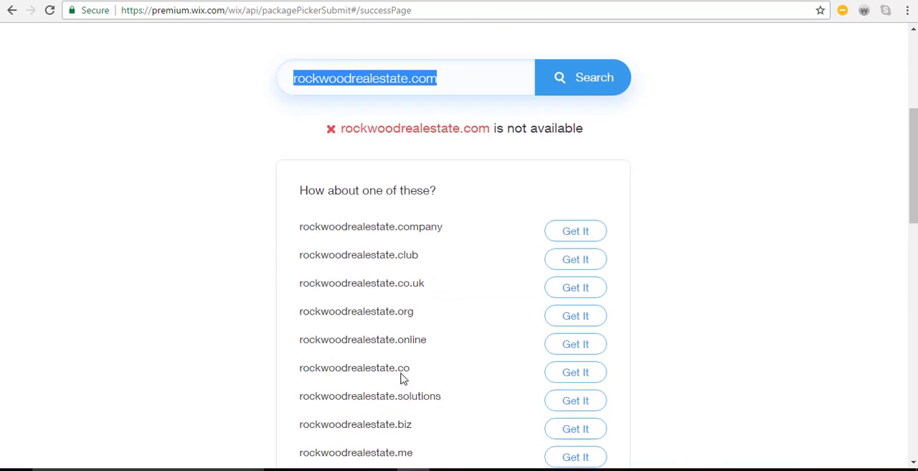
{"action": "scroll", "coordinate": [400, 377], "scroll_direction": "up", "scroll_amount": 3}
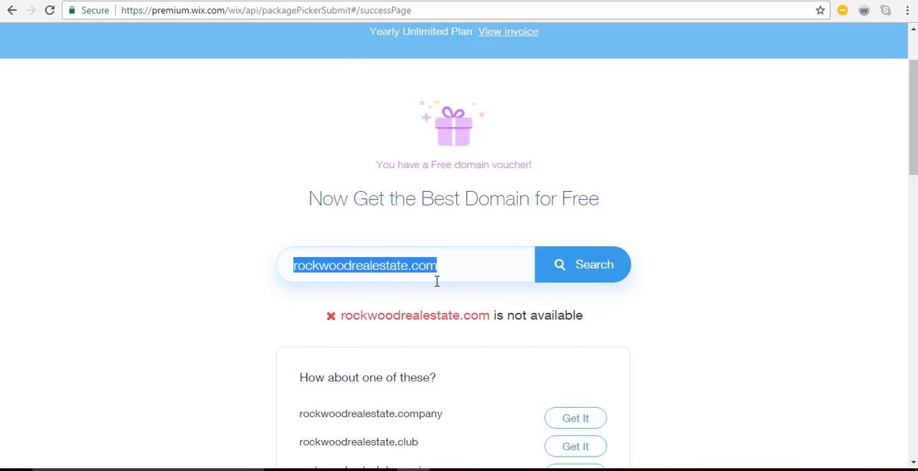
{"action": "type", "text": "rockwoo"}
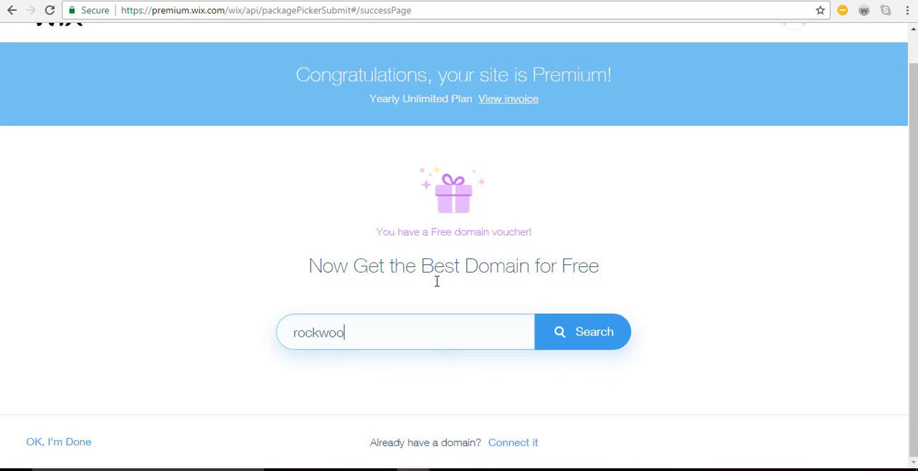
{"action": "type", "text": "drealestate"}
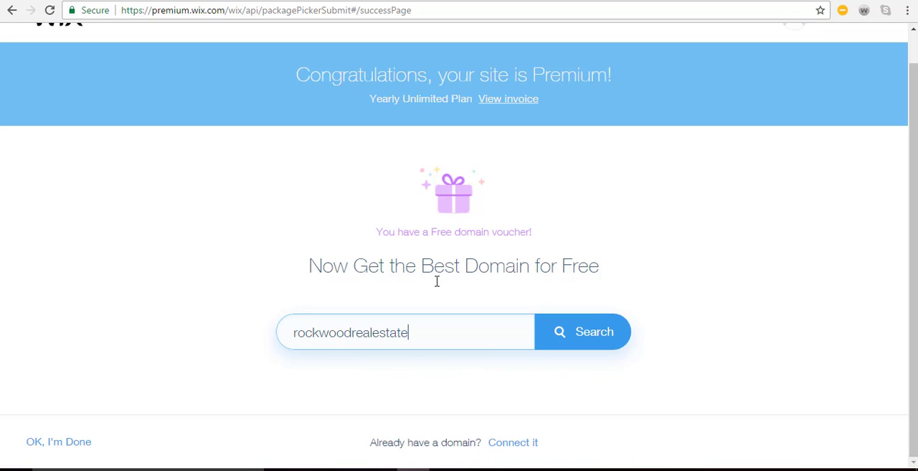
{"action": "type", "text": "group.com"}
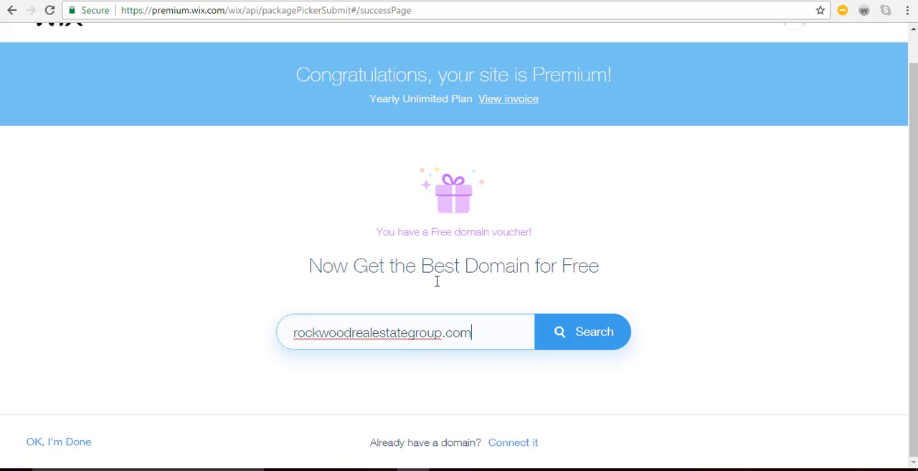
{"action": "left_click", "coordinate": [585, 332]}
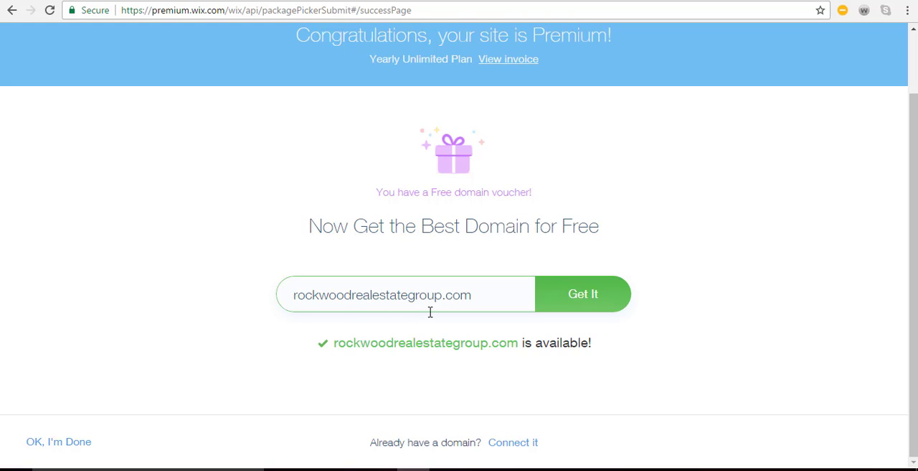
Claim rockwoodrealestategroup.com with a 1 year registration period and accept the prefilled contact info
{"action": "left_click", "coordinate": [621, 304]}
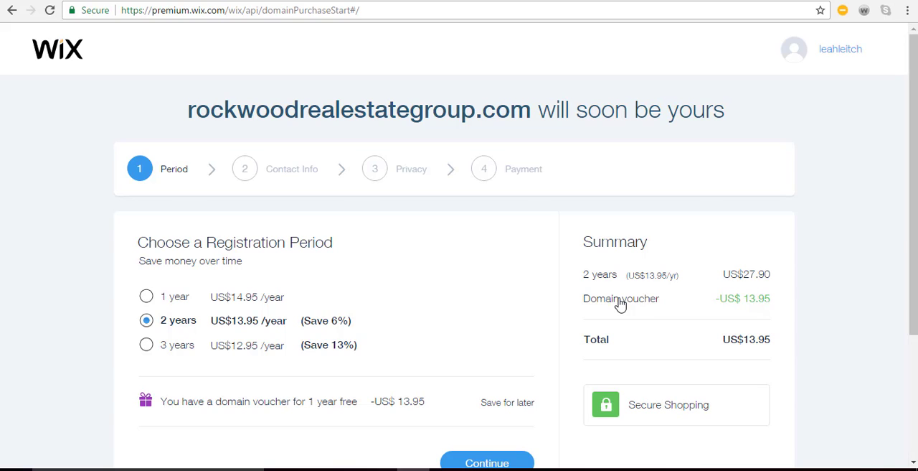
{"action": "scroll", "coordinate": [570, 263], "scroll_direction": "down", "scroll_amount": 1}
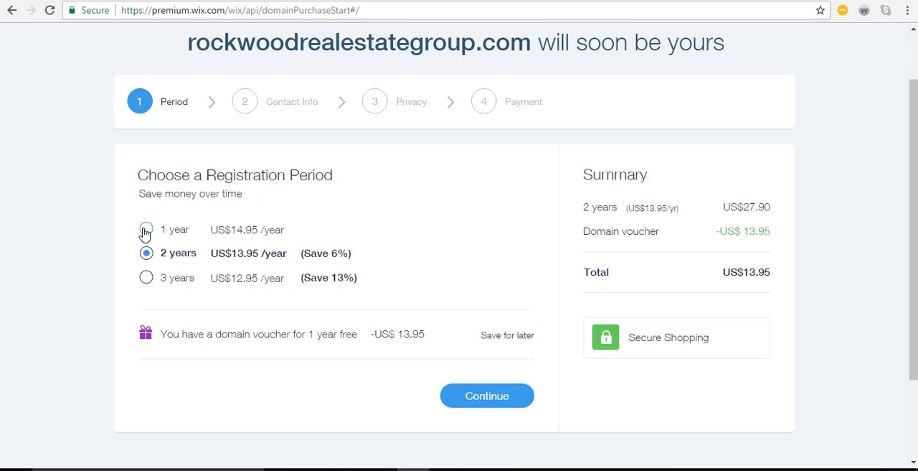
{"action": "left_click", "coordinate": [144, 230]}
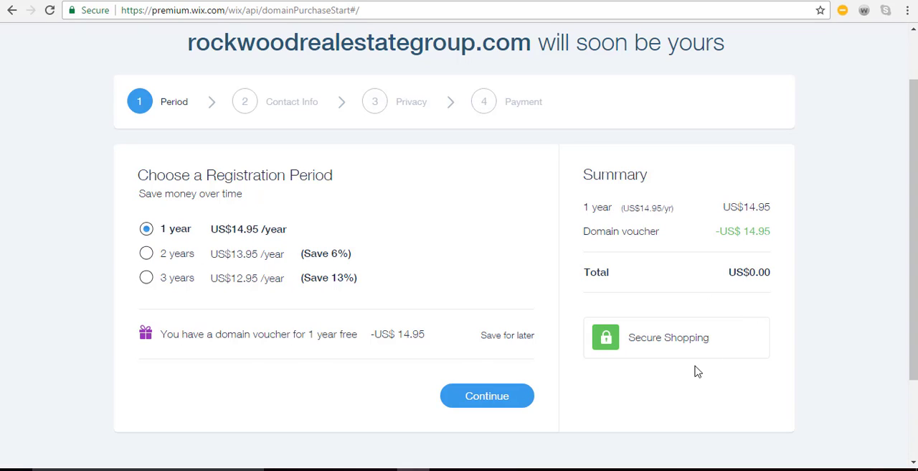
{"action": "left_click", "coordinate": [487, 396]}
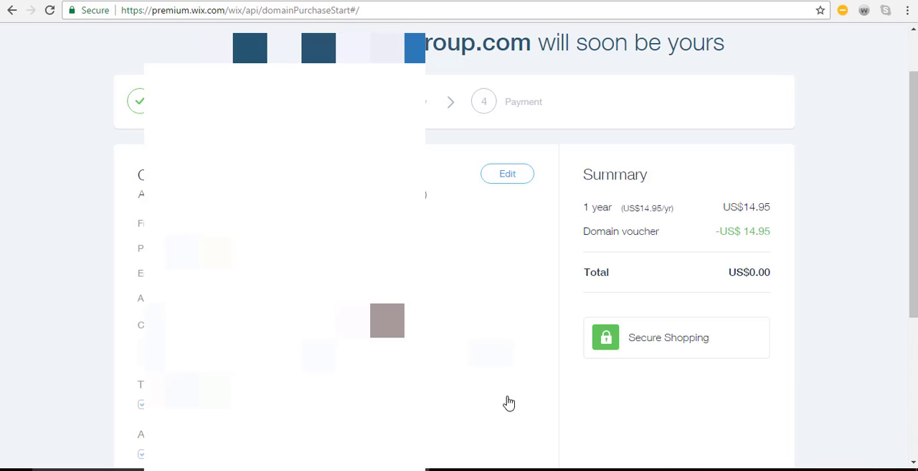
{"action": "scroll", "coordinate": [509, 403], "scroll_direction": "down", "scroll_amount": 4}
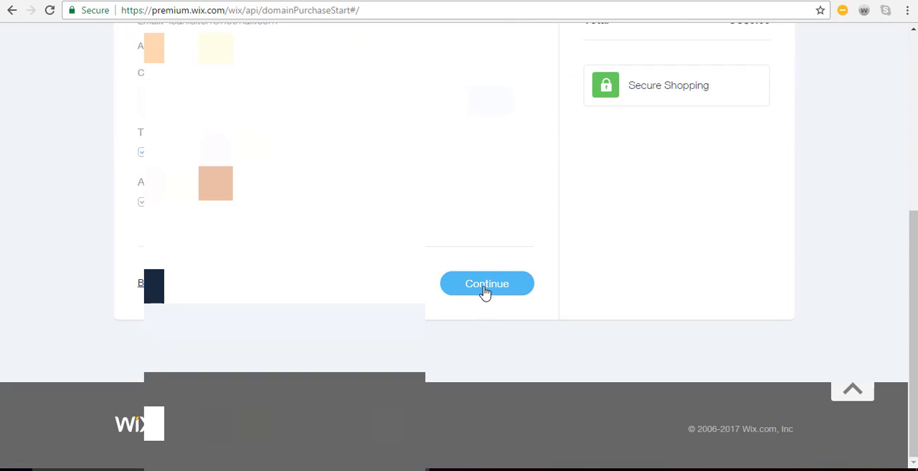
{"action": "left_click", "coordinate": [486, 287]}
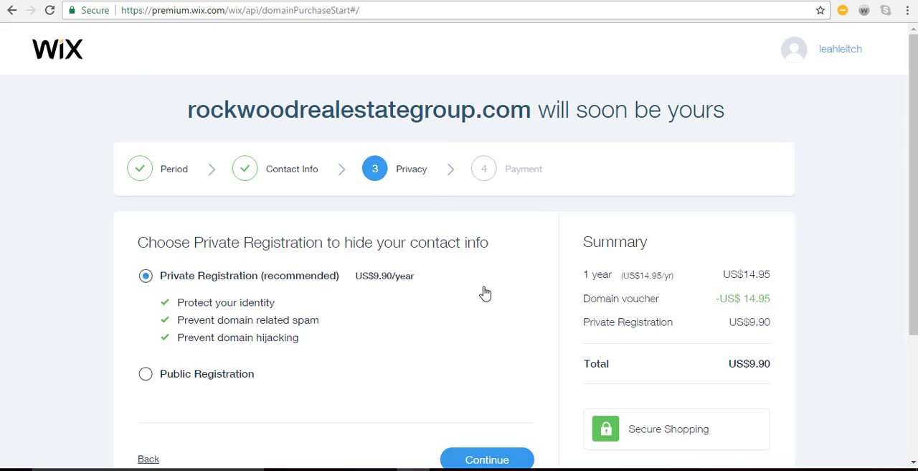
Keep Private Registration for the domain and submit the purchase with the saved card
{"action": "scroll", "coordinate": [485, 292], "scroll_direction": "down", "scroll_amount": 1}
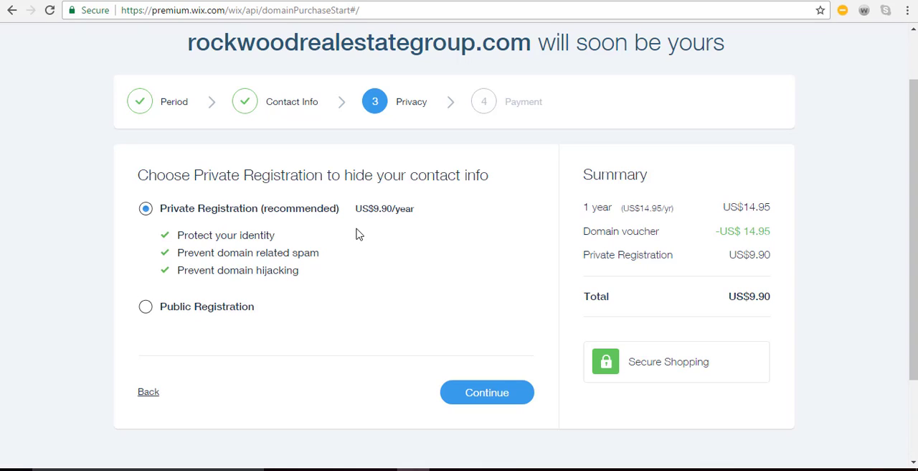
{"action": "left_click", "coordinate": [488, 399]}
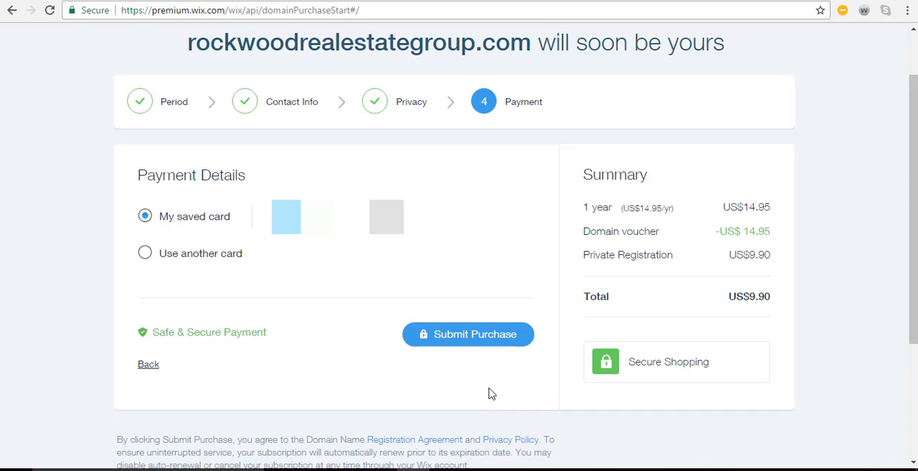
{"action": "left_click", "coordinate": [479, 346]}
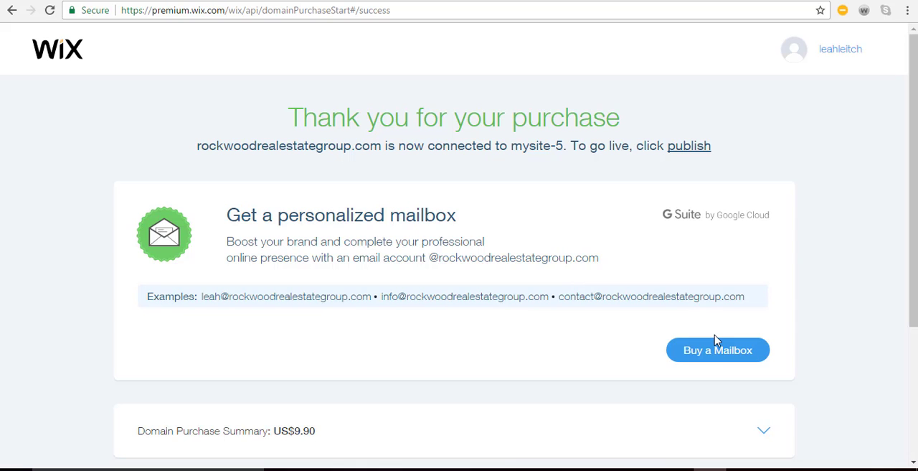
Return to the site overview without buying a mailbox and open mysite-5 for editing
{"action": "scroll", "coordinate": [715, 340], "scroll_direction": "down", "scroll_amount": 2}
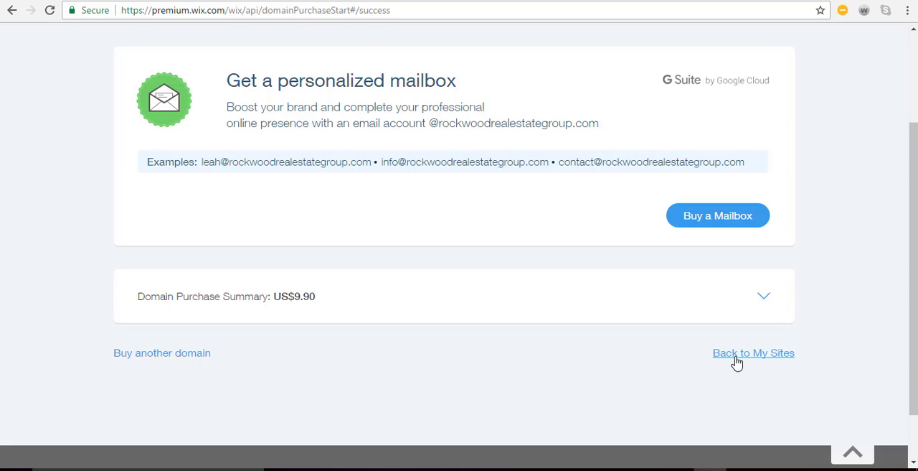
{"action": "left_click", "coordinate": [736, 357]}
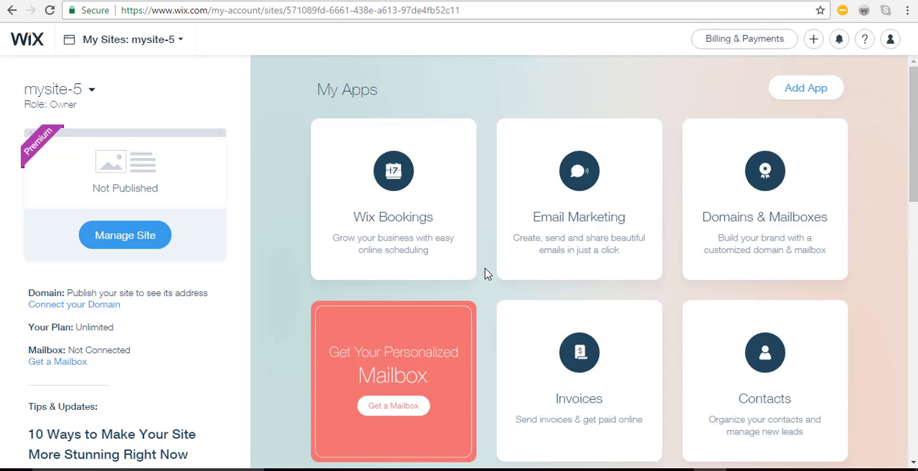
{"action": "left_click", "coordinate": [181, 42]}
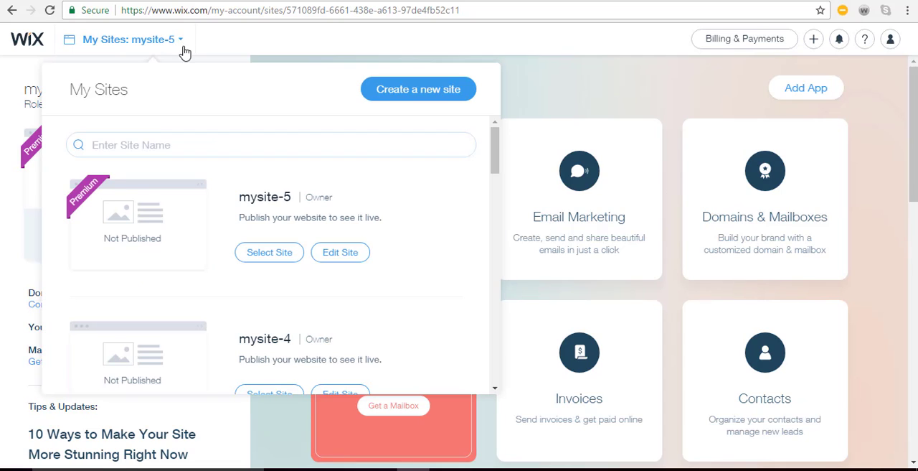
{"action": "left_click", "coordinate": [340, 257]}
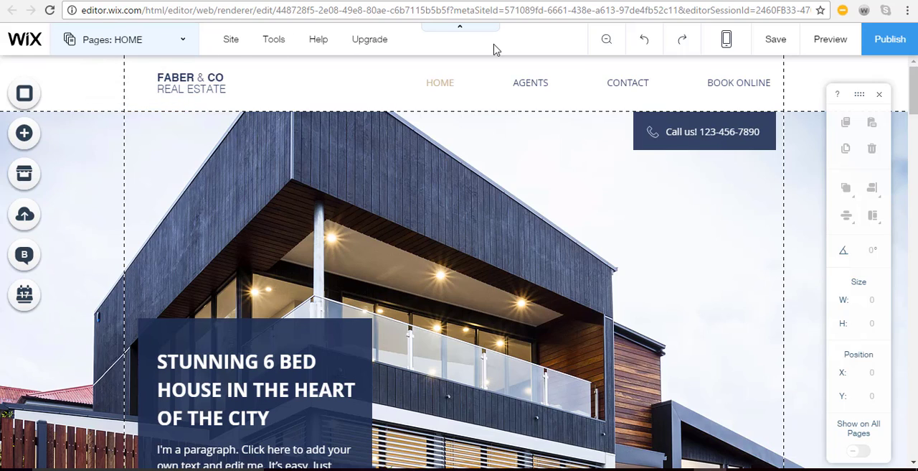
Review the page list and the site, tools, help and upgrade options, then hide and restore the editor's top bar
{"action": "left_click", "coordinate": [187, 51]}
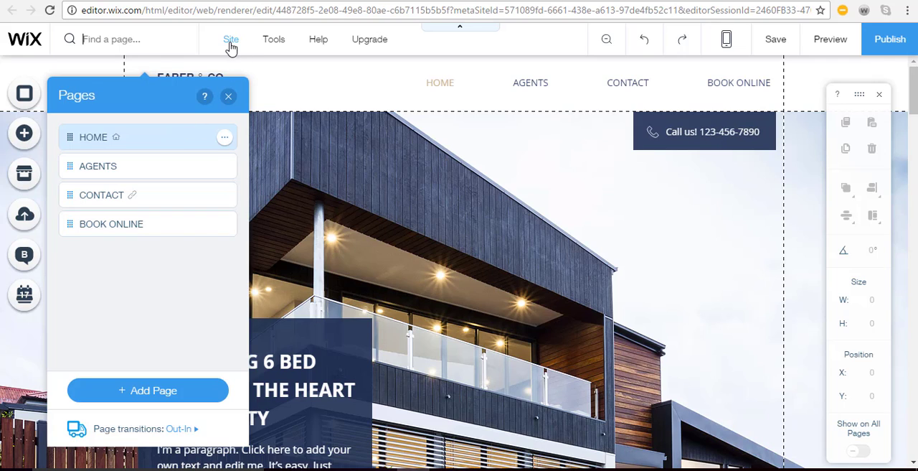
{"action": "mouse_move", "coordinate": [231, 47]}
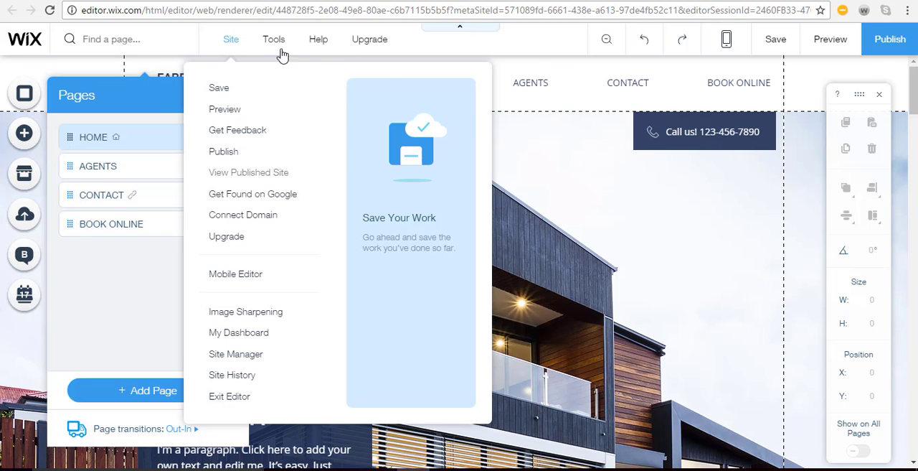
{"action": "mouse_move", "coordinate": [282, 44]}
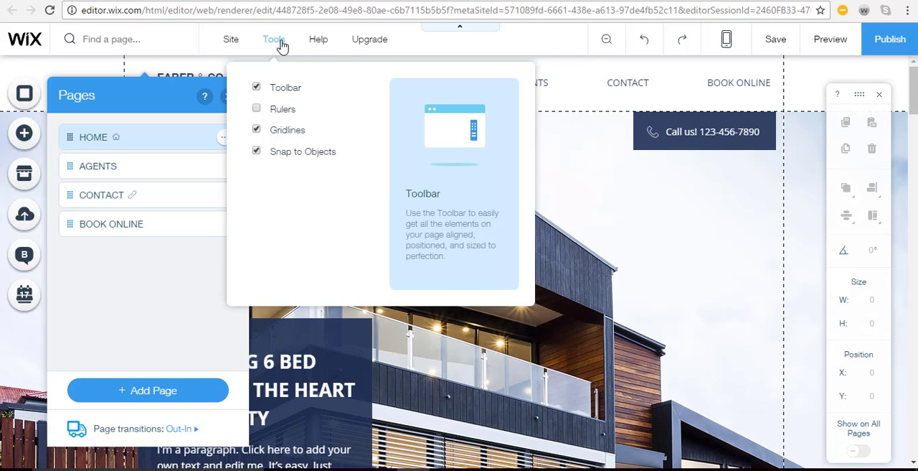
{"action": "mouse_move", "coordinate": [318, 42]}
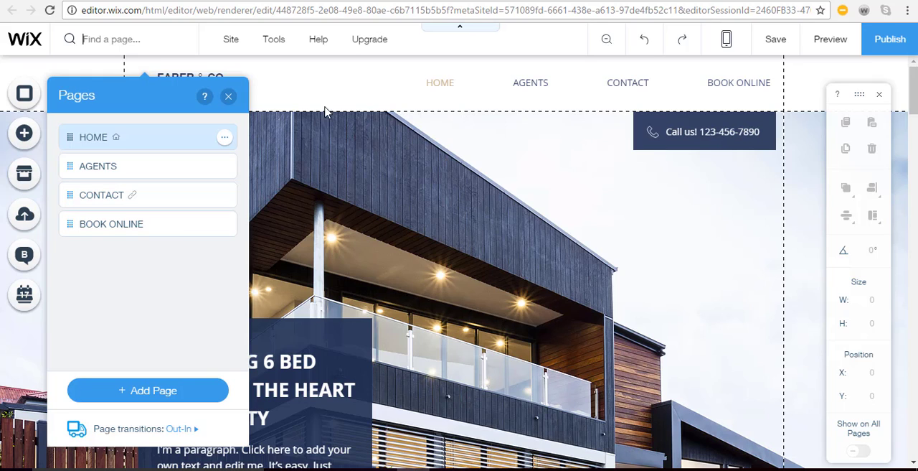
{"action": "left_click", "coordinate": [228, 96]}
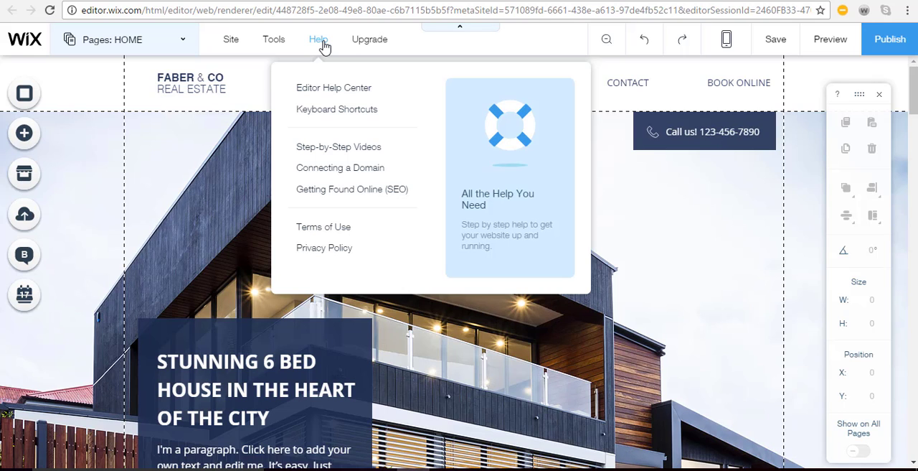
{"action": "mouse_move", "coordinate": [365, 47]}
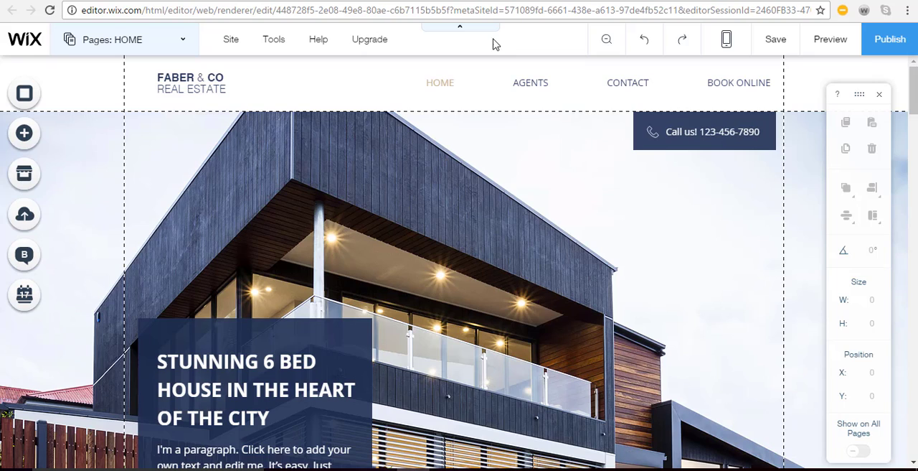
{"action": "left_click", "coordinate": [454, 31]}
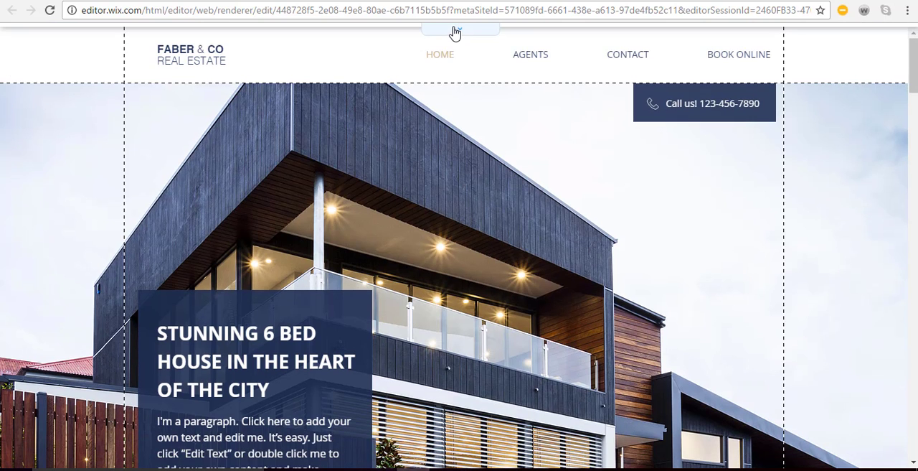
{"action": "left_click", "coordinate": [454, 31]}
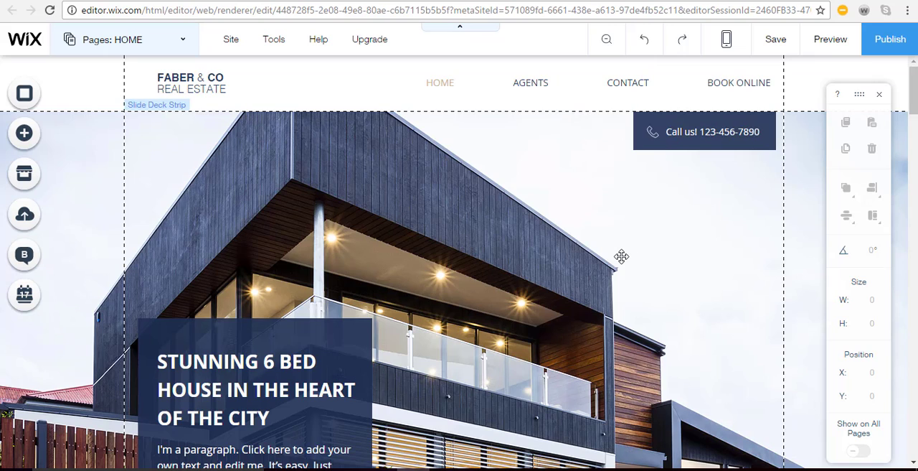
Open the Zoom Out & Reorder view and look through the home page's sections as far as Contact Us
{"action": "left_click", "coordinate": [606, 42]}
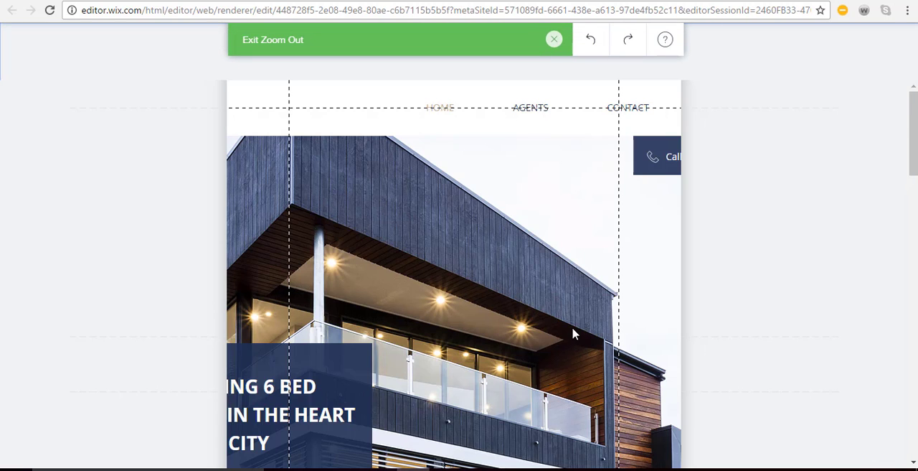
{"action": "scroll", "coordinate": [717, 310], "scroll_direction": "down", "scroll_amount": 10}
{"action": "scroll", "coordinate": [684, 343], "scroll_direction": "down", "scroll_amount": 3}
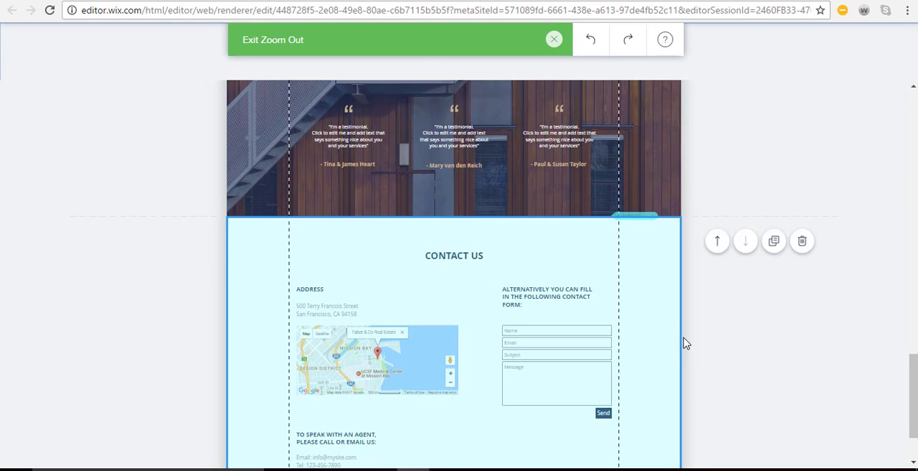
Go back to the start of the home page and exit the Zoom Out view
{"action": "scroll", "coordinate": [641, 352], "scroll_direction": "up", "scroll_amount": 7}
{"action": "scroll", "coordinate": [599, 358], "scroll_direction": "up", "scroll_amount": 8}
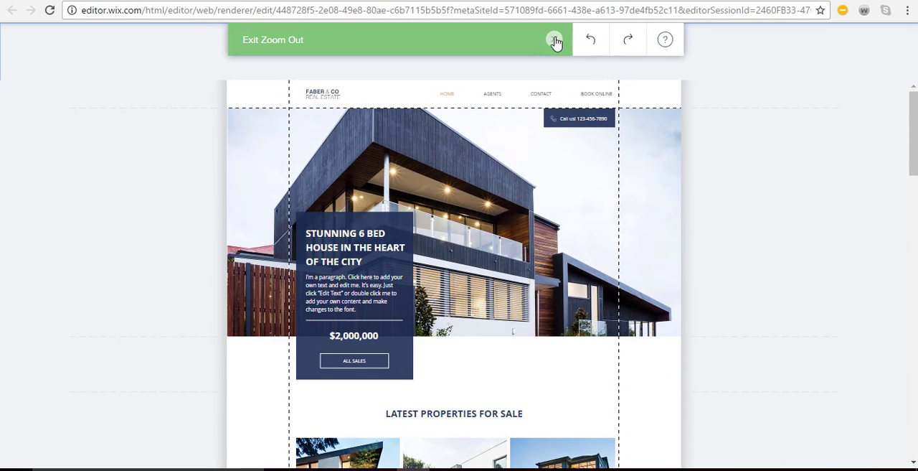
{"action": "left_click", "coordinate": [555, 40]}
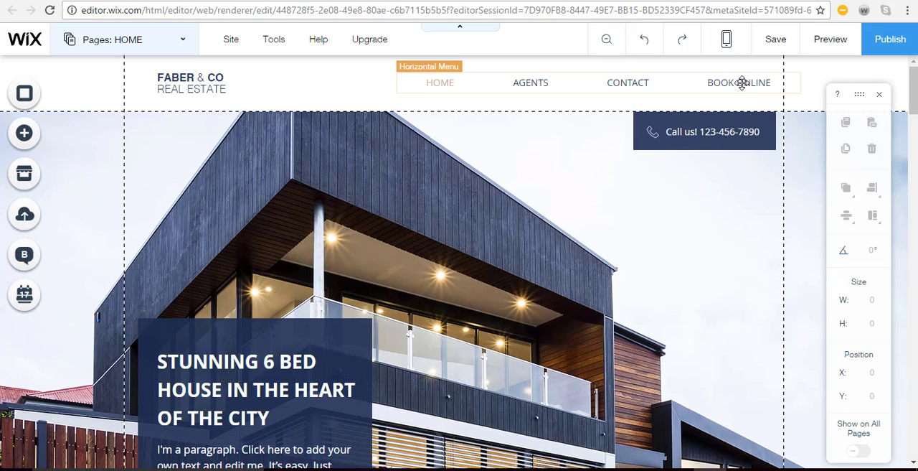
Replace the site title text in the header with "Rockwood Real Estate Group"
{"action": "left_click", "coordinate": [199, 80]}
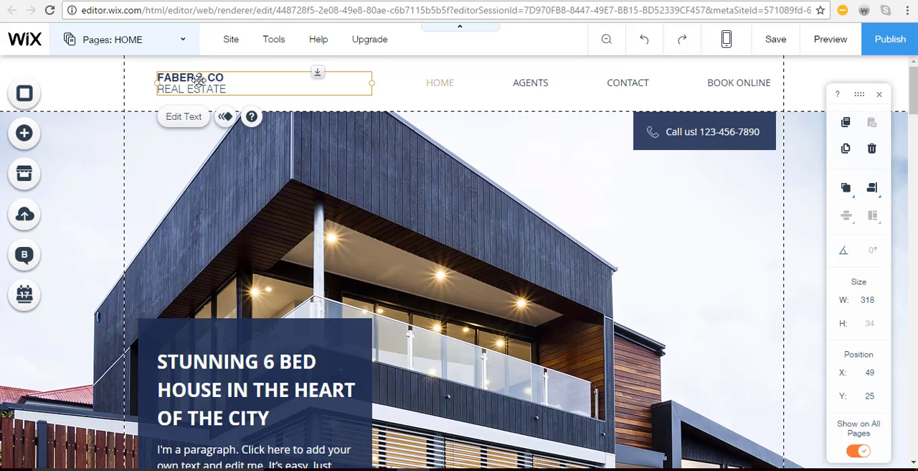
{"action": "left_click", "coordinate": [183, 118]}
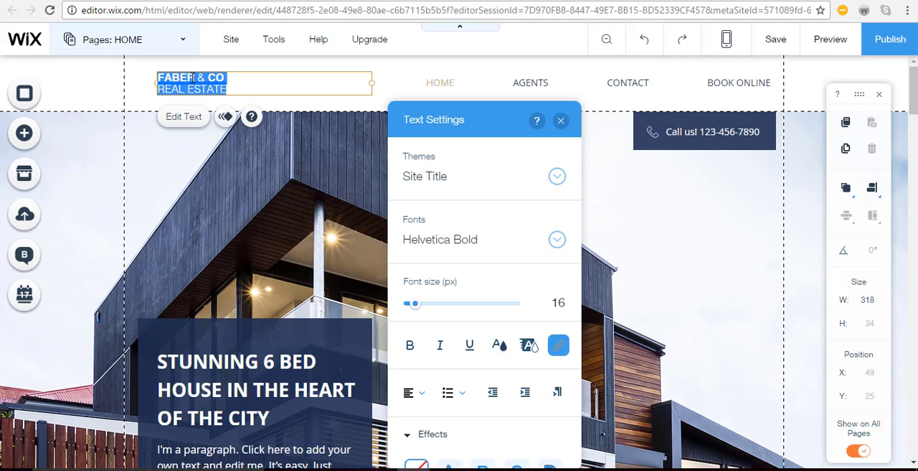
{"action": "key", "text": "BackSpace"}
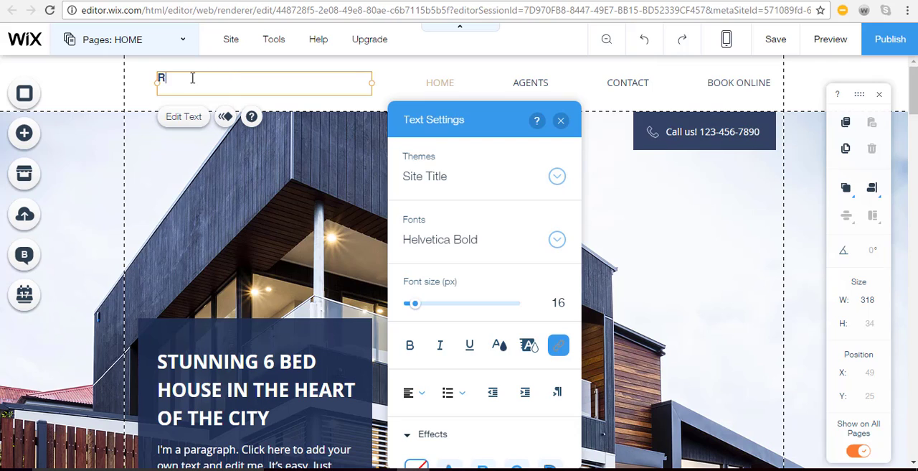
{"action": "type", "text": "Rockwood R"}
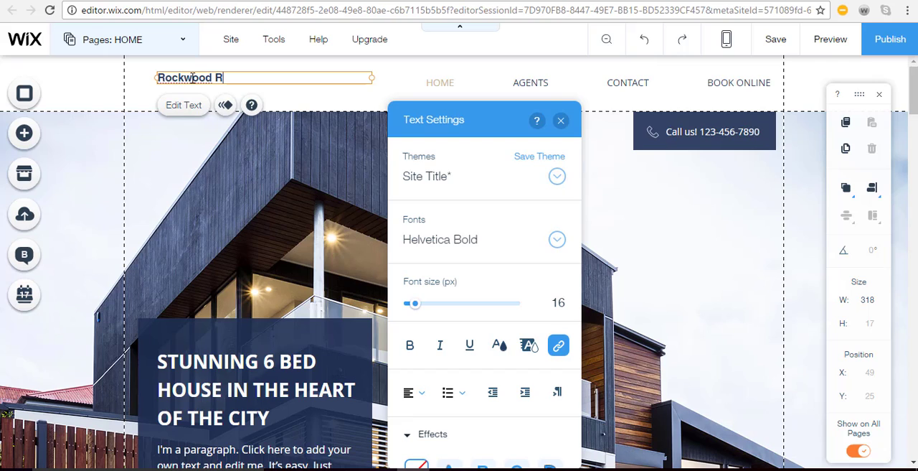
{"action": "type", "text": "eal Estate Group"}
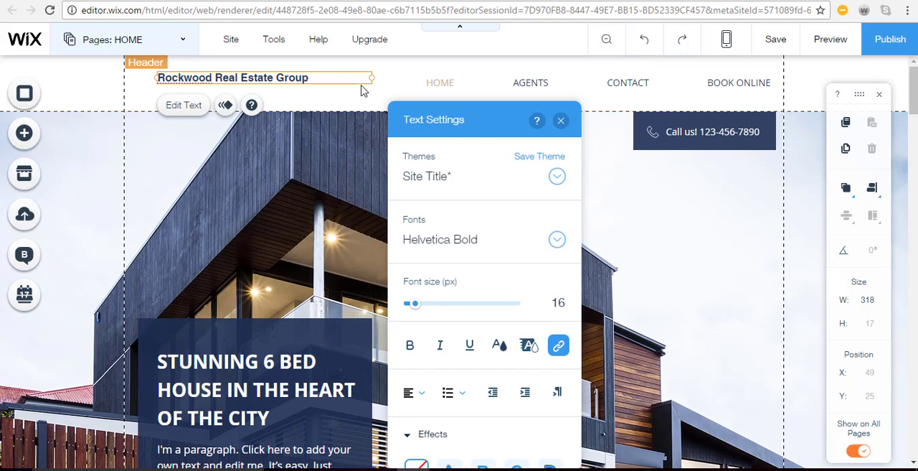
Narrow the site title's text box to about 166 px wide so the name wraps onto two lines
{"action": "left_click_drag", "start_coordinate": [372, 78], "coordinate": [271, 75]}
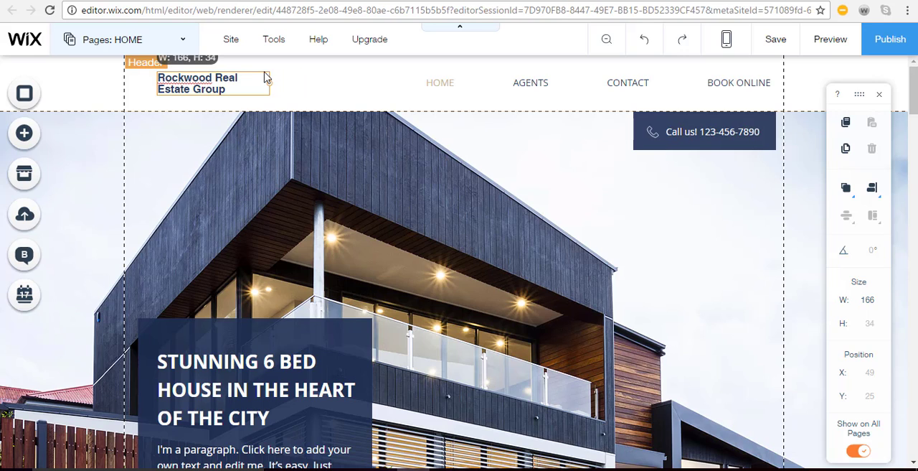
{"action": "double_click", "coordinate": [265, 78]}
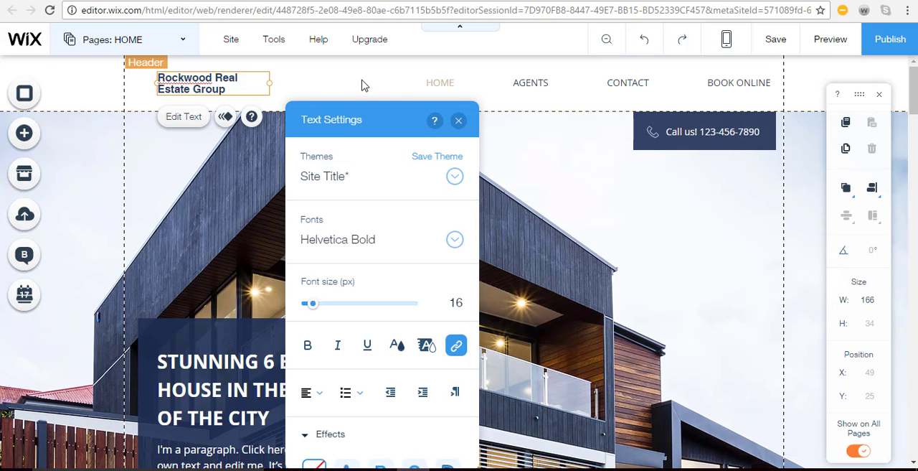
{"action": "left_click", "coordinate": [463, 86]}
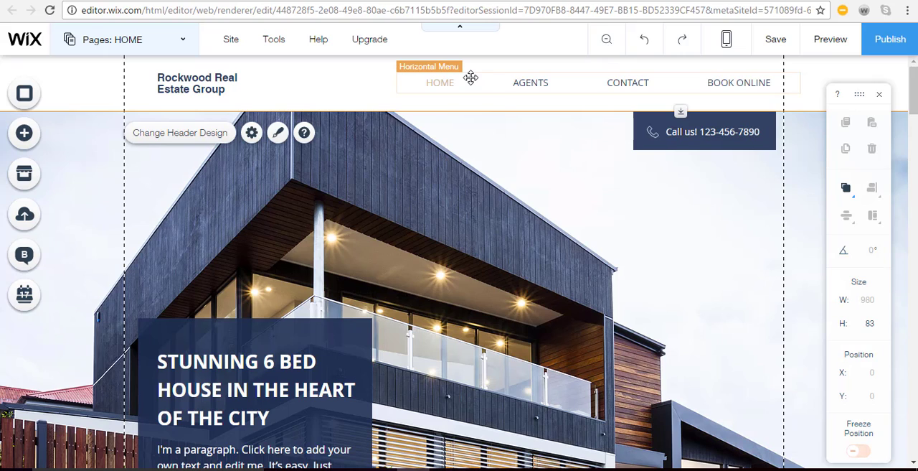
Try other designs on the header's horizontal menu, including the one with teal lines, and reapply the first themed design
{"action": "left_click", "coordinate": [481, 83]}
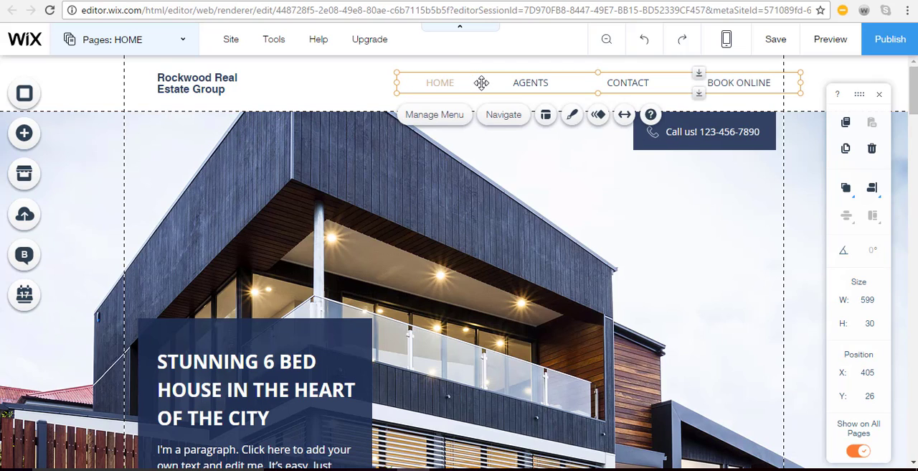
{"action": "left_click", "coordinate": [571, 117]}
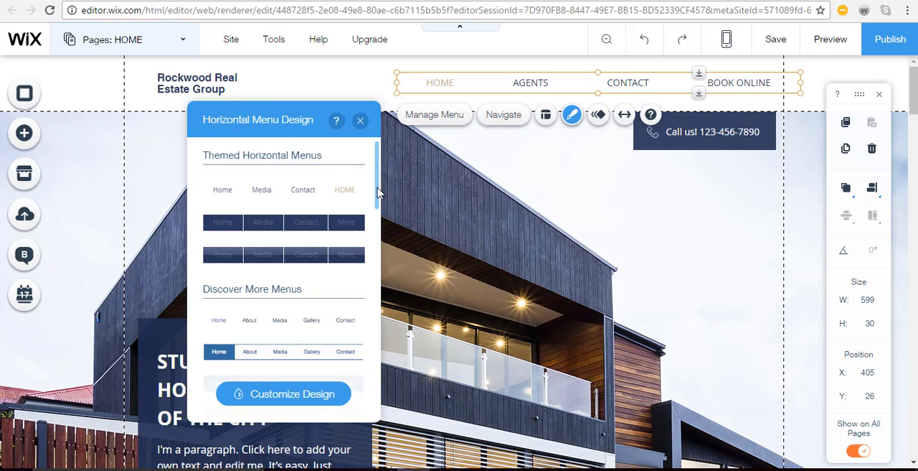
{"action": "left_click_drag", "start_coordinate": [378, 195], "coordinate": [383, 272]}
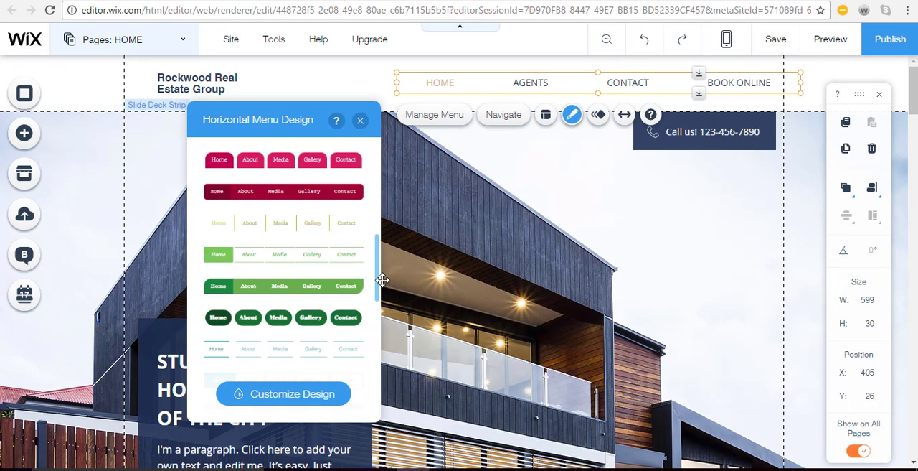
{"action": "left_click", "coordinate": [303, 351]}
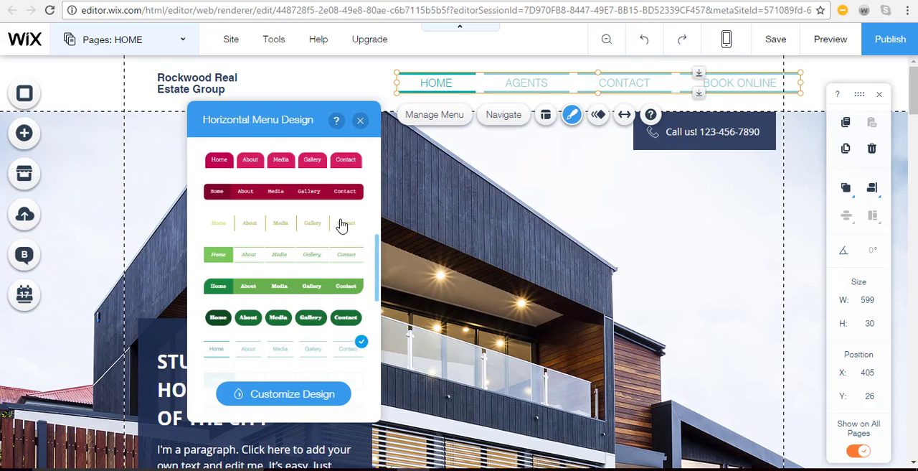
{"action": "scroll", "coordinate": [373, 265], "scroll_direction": "up", "scroll_amount": 5}
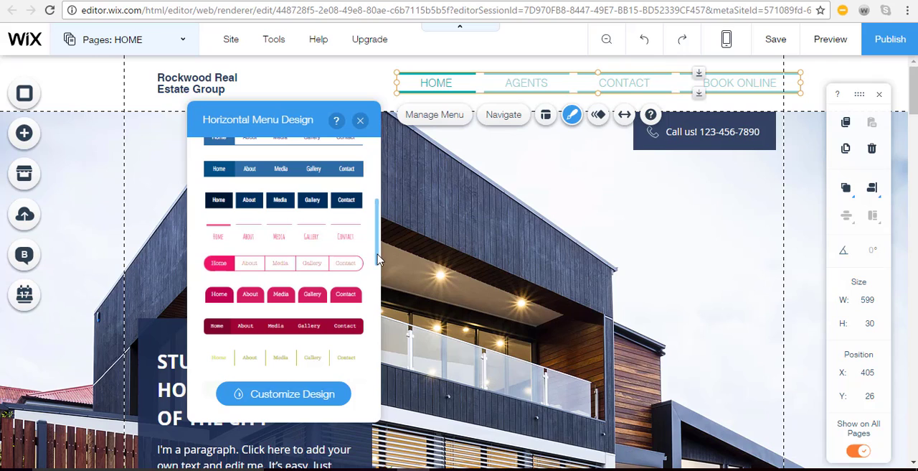
{"action": "scroll", "coordinate": [379, 215], "scroll_direction": "up", "scroll_amount": 3}
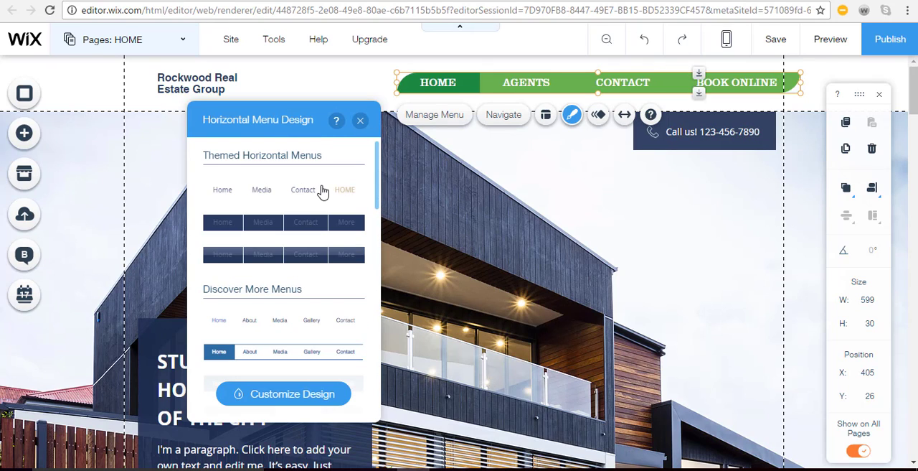
{"action": "left_click", "coordinate": [292, 196]}
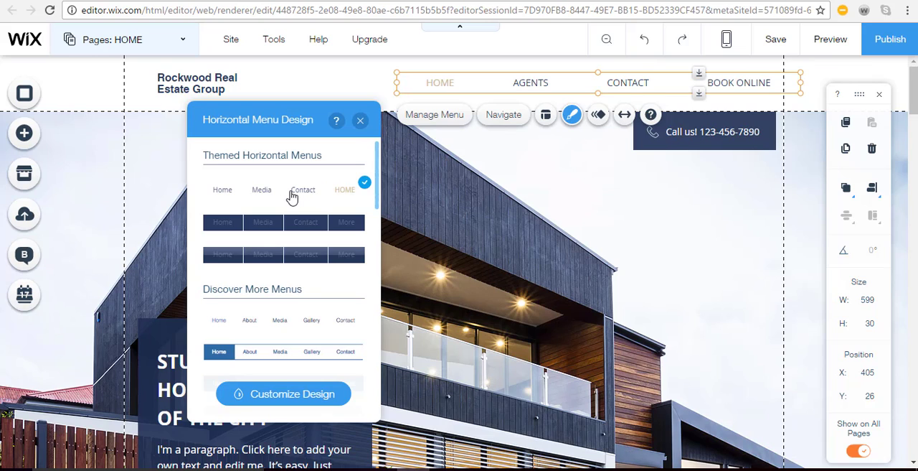
{"action": "left_click", "coordinate": [360, 119]}
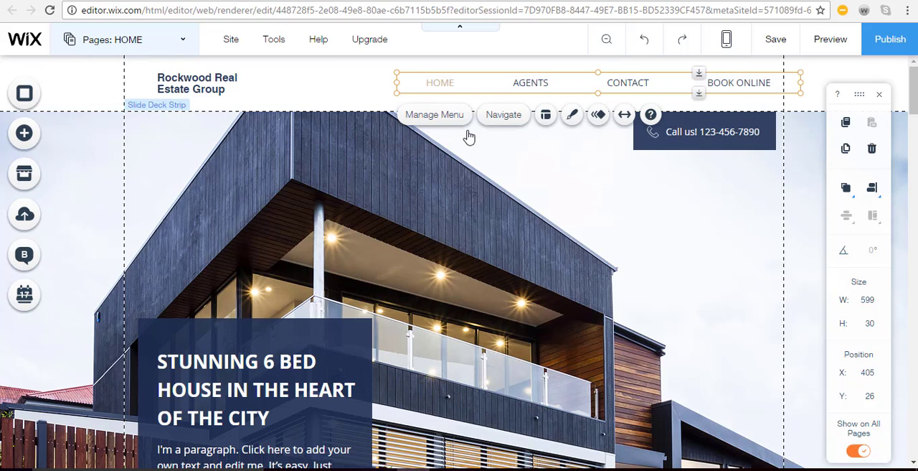
Delete the blue container box with the property headline, paragraph, price and All Sales button from the home page's slide strip
{"action": "left_click", "coordinate": [599, 165]}
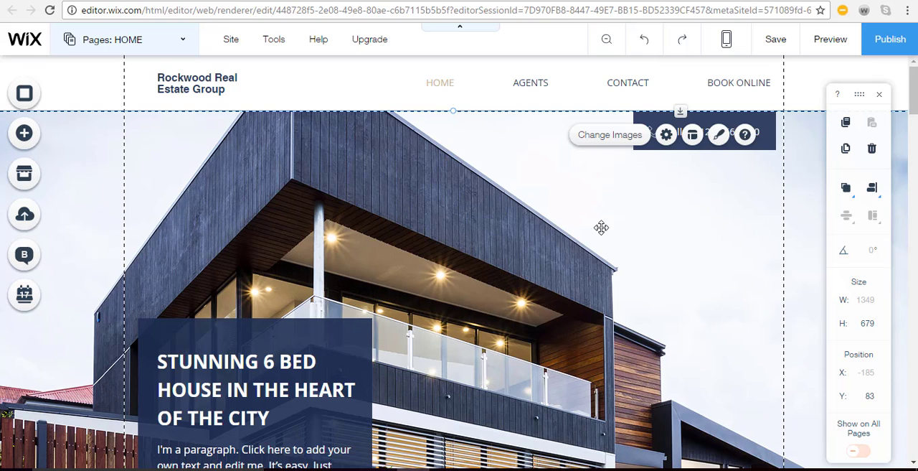
{"action": "scroll", "coordinate": [601, 227], "scroll_direction": "down", "scroll_amount": 2}
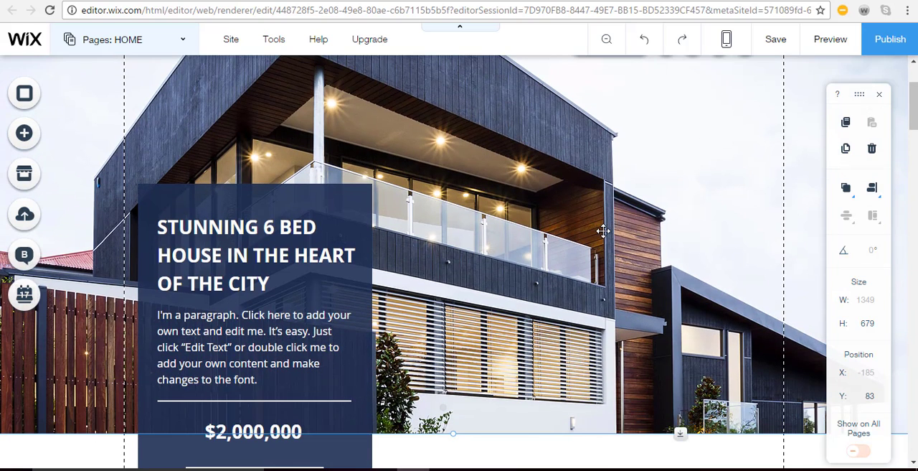
{"action": "scroll", "coordinate": [603, 230], "scroll_direction": "up", "scroll_amount": 2}
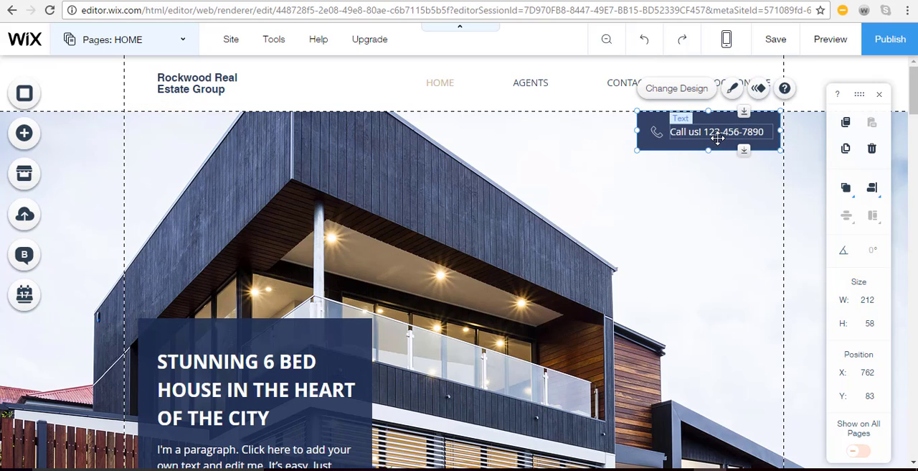
{"action": "scroll", "coordinate": [538, 244], "scroll_direction": "down", "scroll_amount": 5}
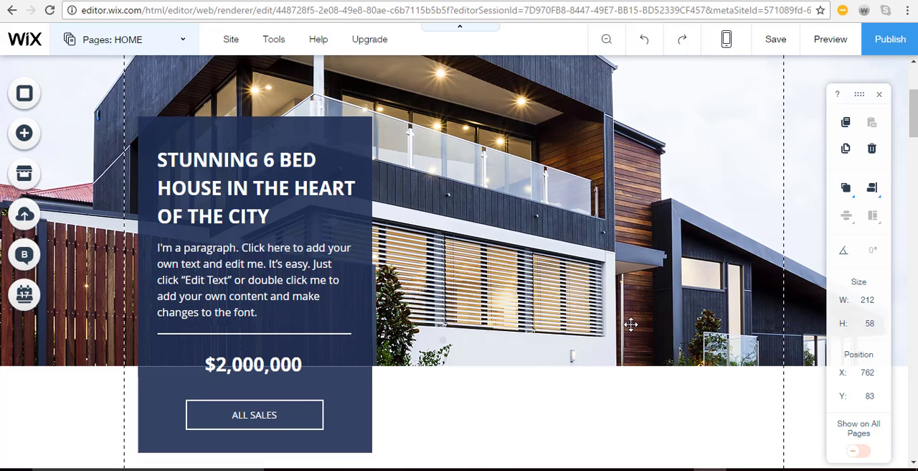
{"action": "scroll", "coordinate": [631, 324], "scroll_direction": "up", "scroll_amount": 5}
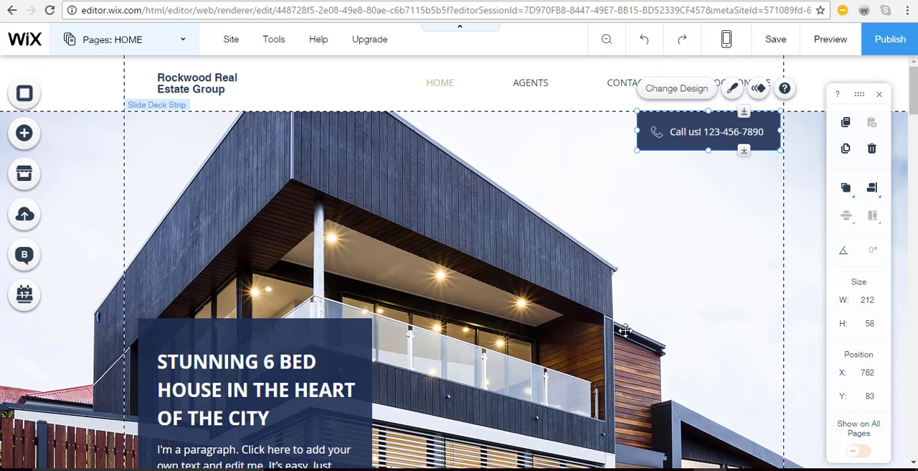
{"action": "scroll", "coordinate": [628, 327], "scroll_direction": "down", "scroll_amount": 5}
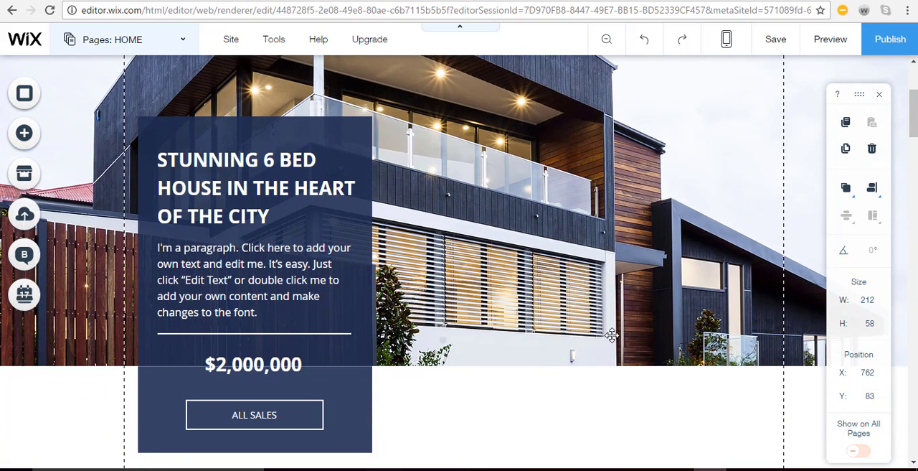
{"action": "left_click", "coordinate": [254, 234]}
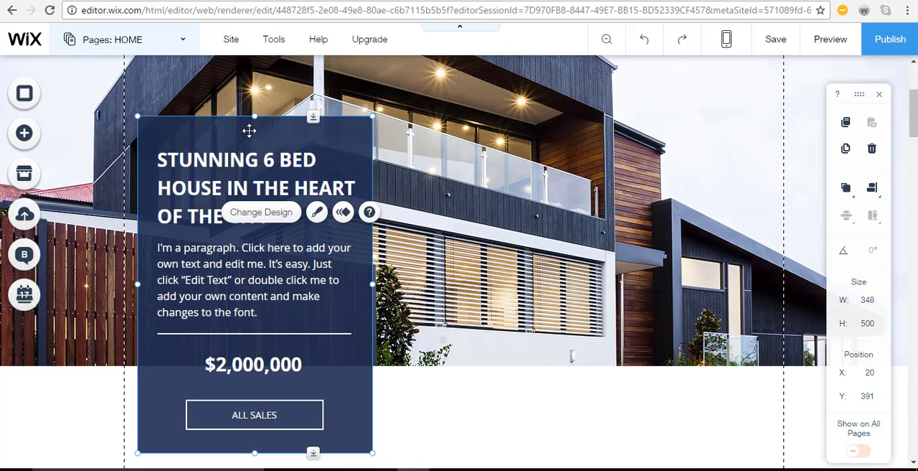
{"action": "key", "text": "Delete"}
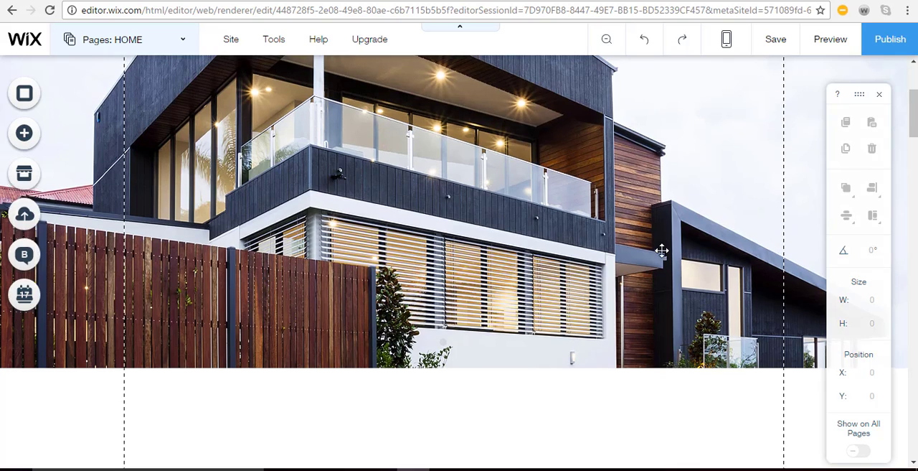
Search the shapes for "call" and replace the phone icon in the Call us box with the circled desk telephone
{"action": "scroll", "coordinate": [661, 249], "scroll_direction": "up", "scroll_amount": 3}
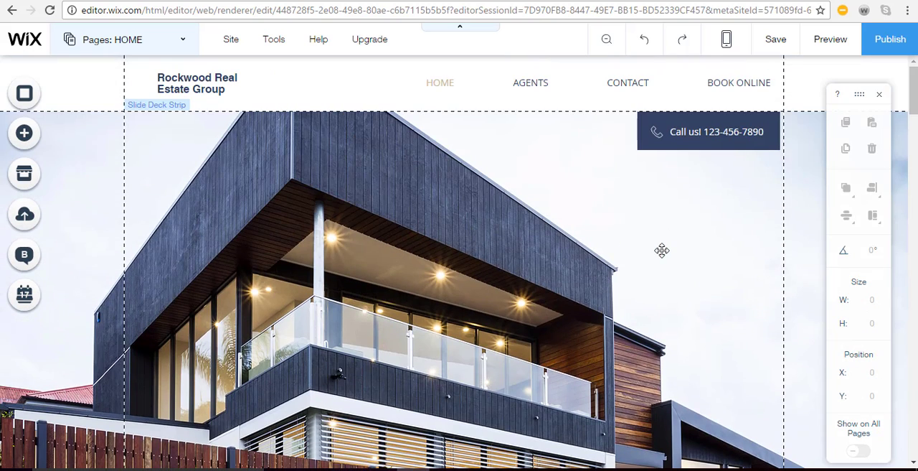
{"action": "left_click", "coordinate": [719, 134]}
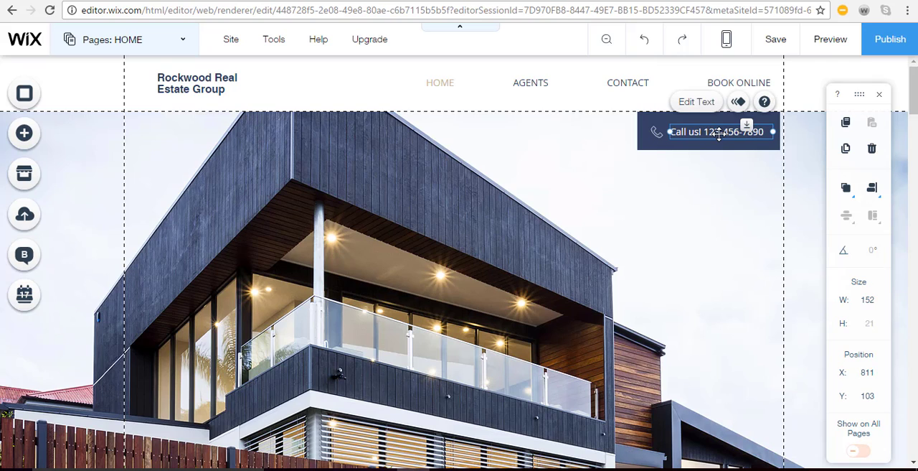
{"action": "left_click", "coordinate": [650, 138]}
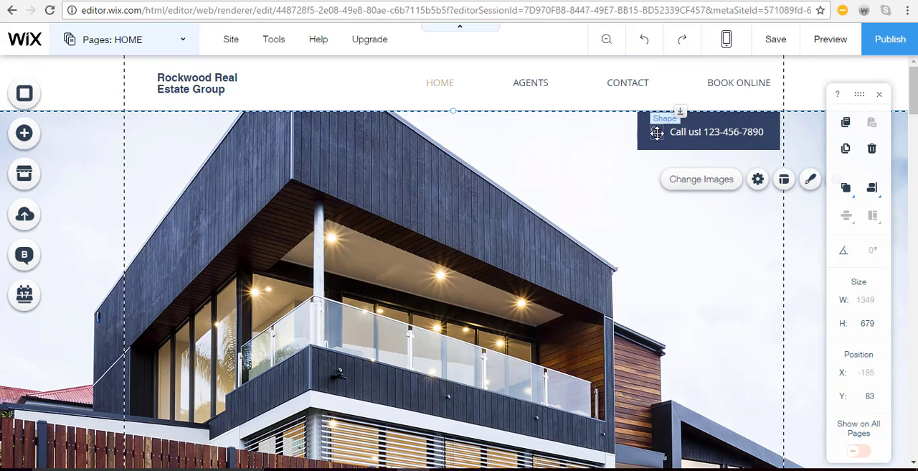
{"action": "left_click", "coordinate": [657, 133]}
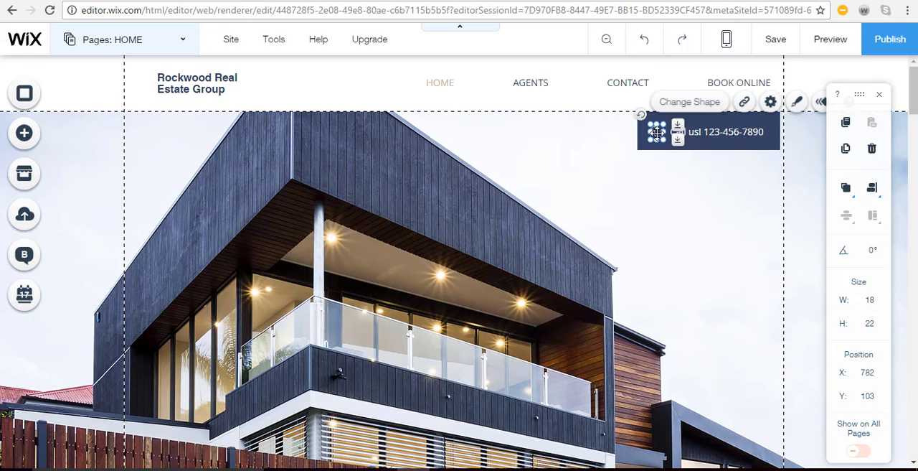
{"action": "left_click", "coordinate": [690, 102]}
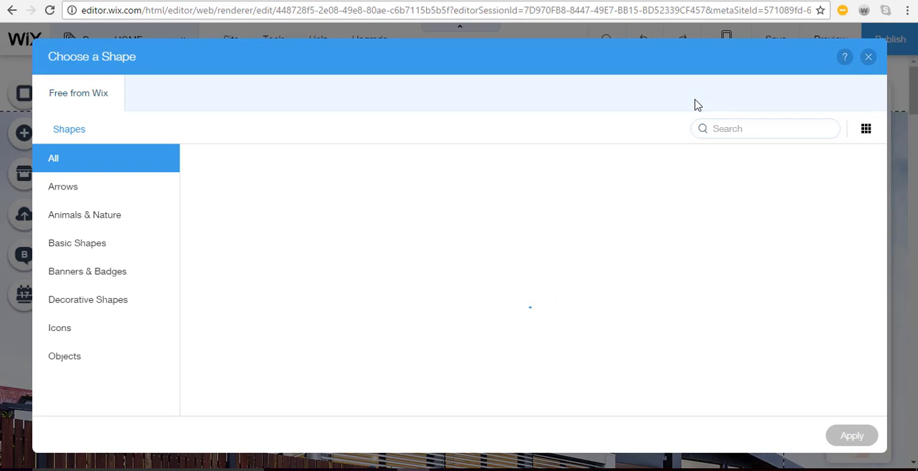
{"action": "left_click", "coordinate": [741, 127]}
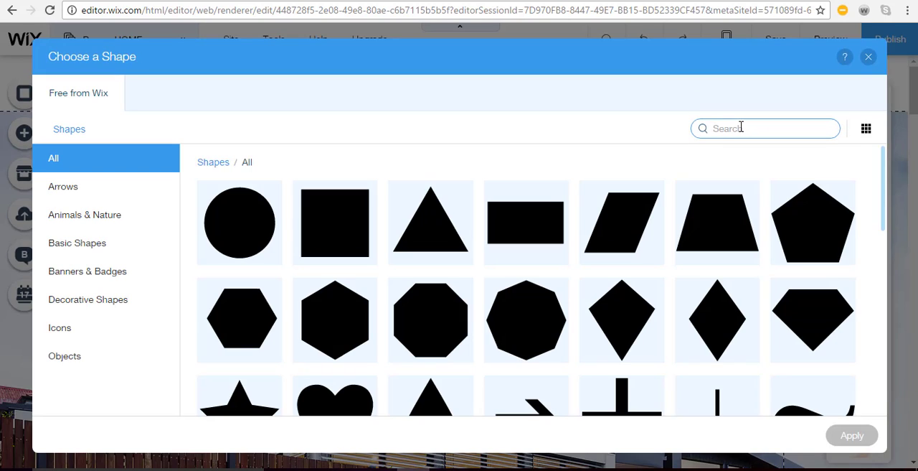
{"action": "type", "text": "call"}
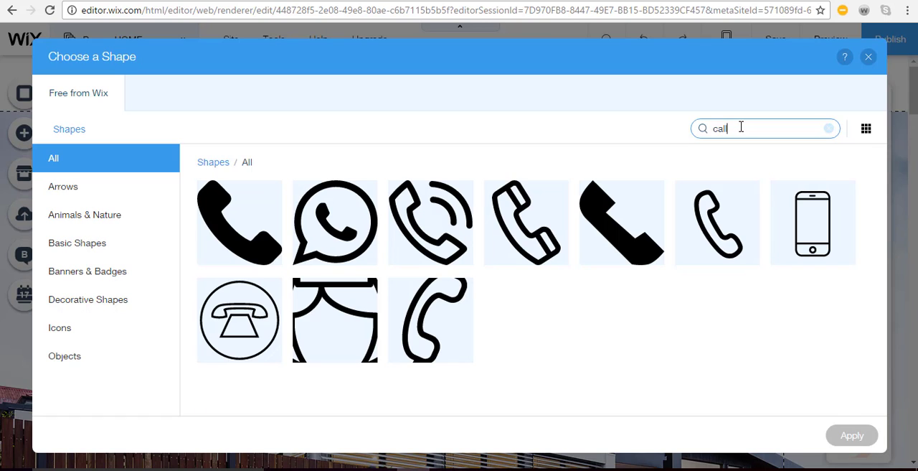
{"action": "left_click", "coordinate": [233, 328]}
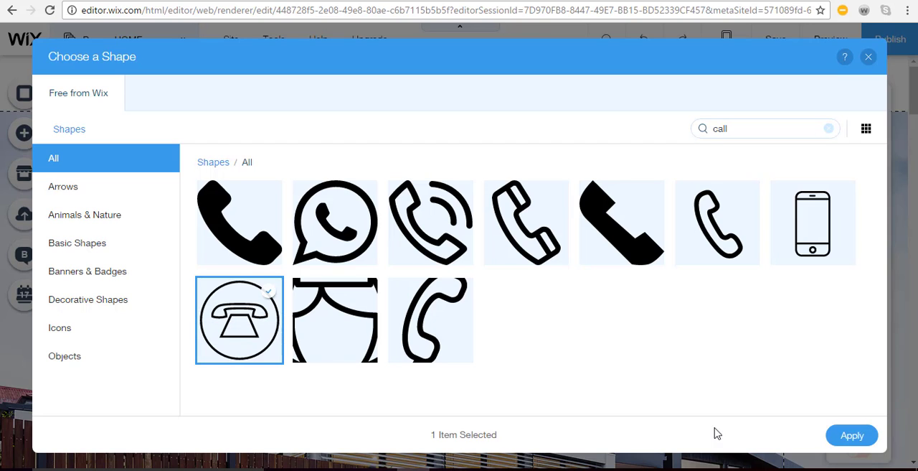
{"action": "left_click", "coordinate": [852, 435]}
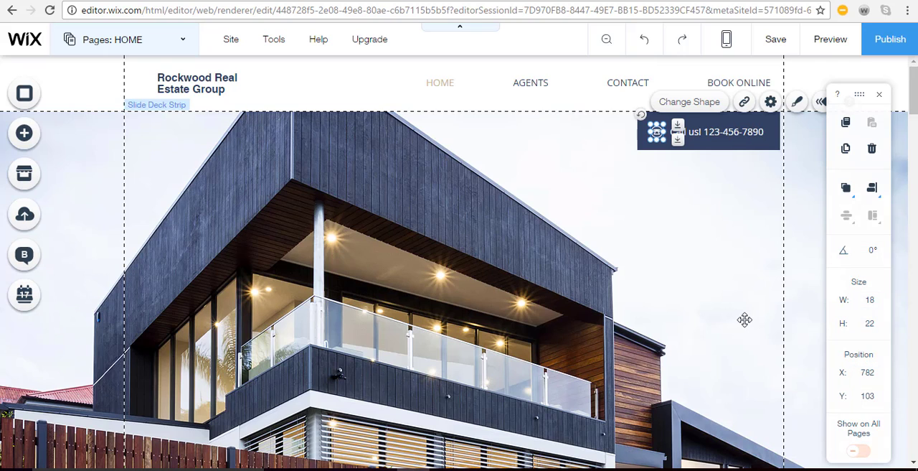
Change the Call us box under the header to the tan themed box design
{"action": "left_click", "coordinate": [745, 319]}
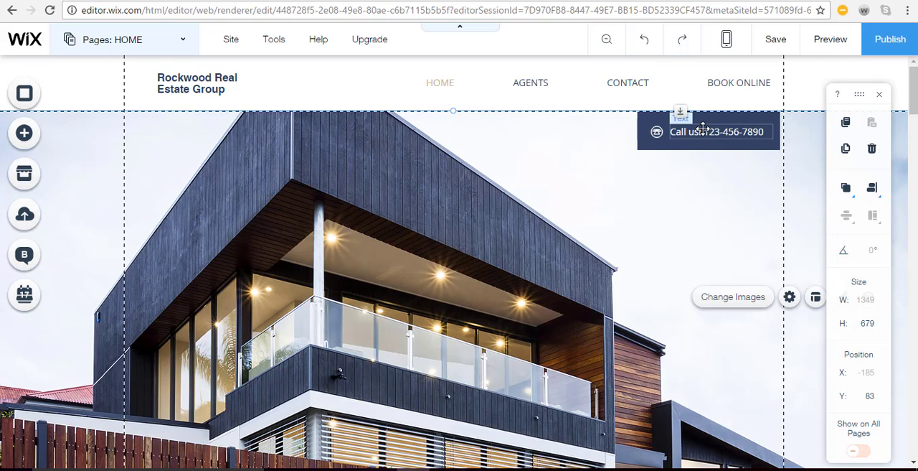
{"action": "left_click", "coordinate": [703, 129]}
{"action": "left_click", "coordinate": [658, 117]}
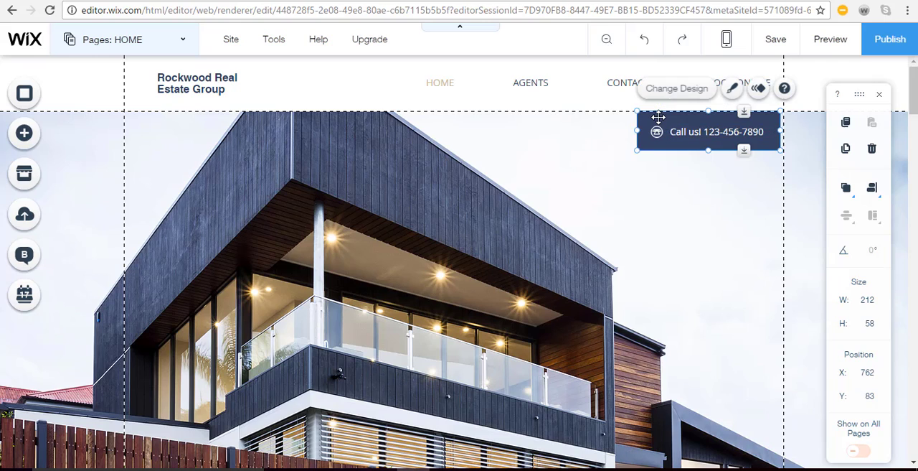
{"action": "left_click", "coordinate": [732, 92]}
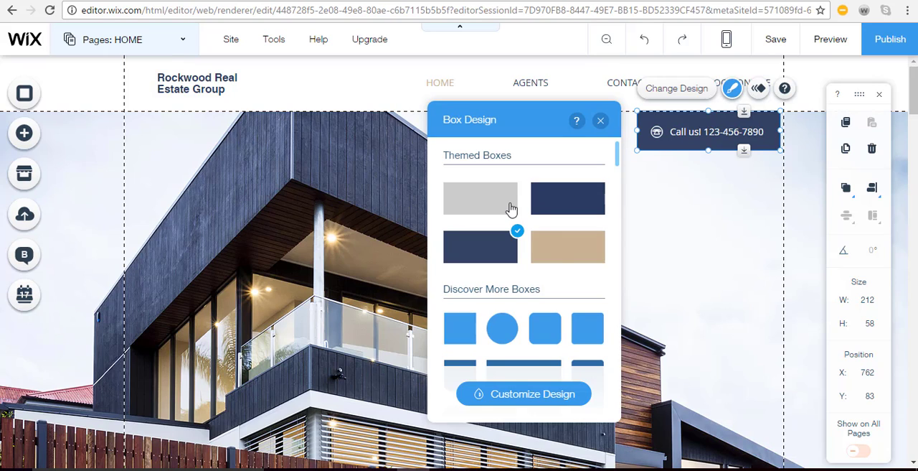
{"action": "left_click", "coordinate": [559, 249]}
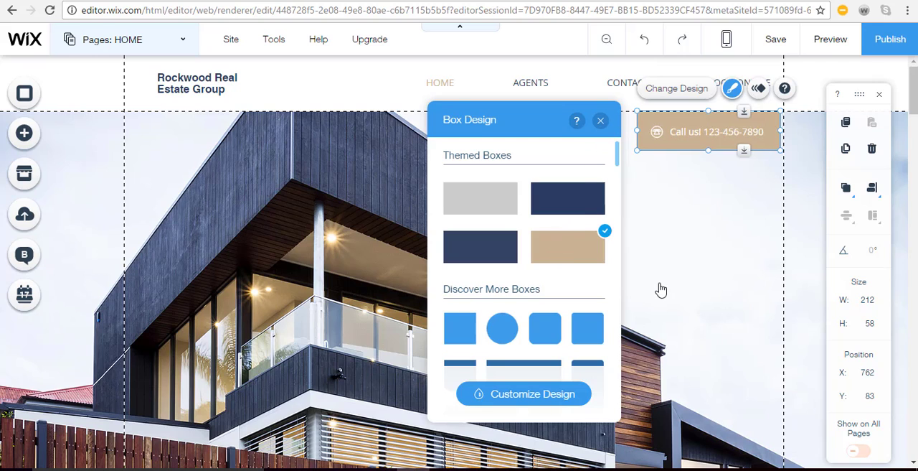
{"action": "key", "text": "Escape"}
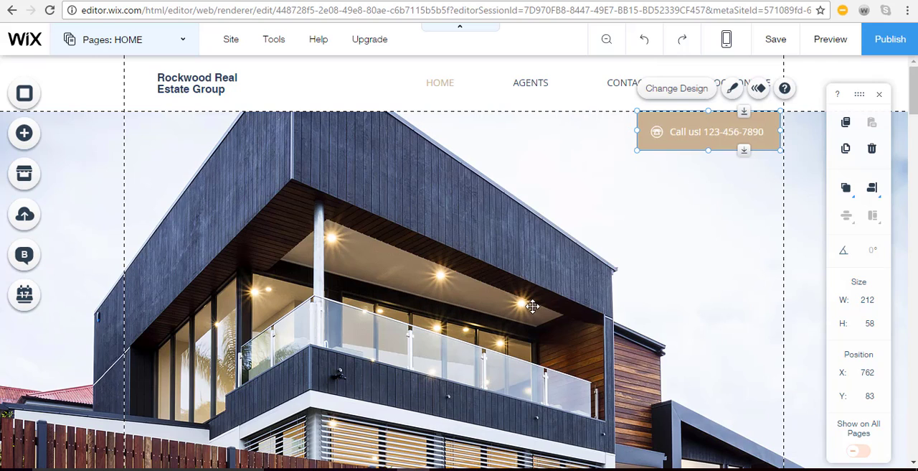
Examine the home page slide strip's settings for autoplay, time between images, text and transition effects, and browse through its images
{"action": "scroll", "coordinate": [444, 345], "scroll_direction": "down", "scroll_amount": 3}
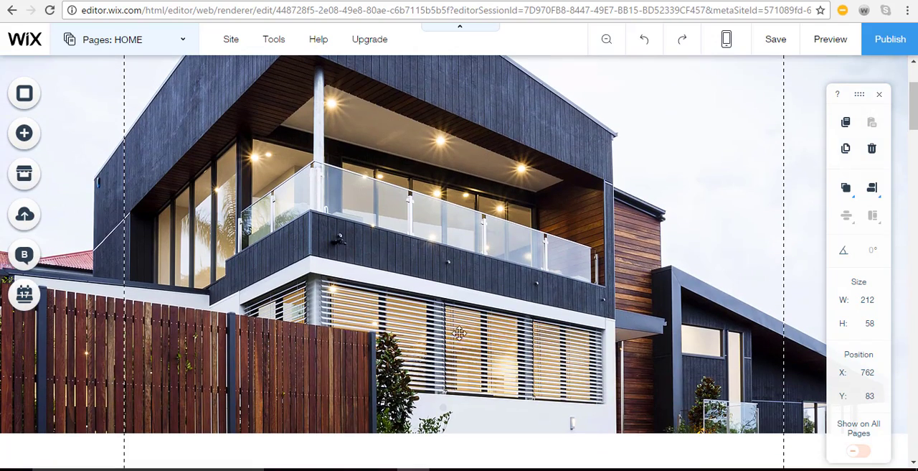
{"action": "scroll", "coordinate": [463, 332], "scroll_direction": "down", "scroll_amount": 4}
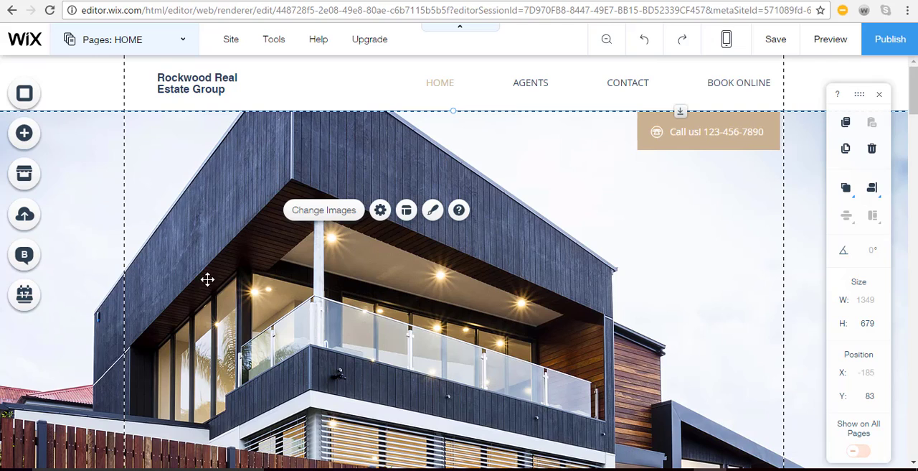
{"action": "left_click", "coordinate": [380, 210]}
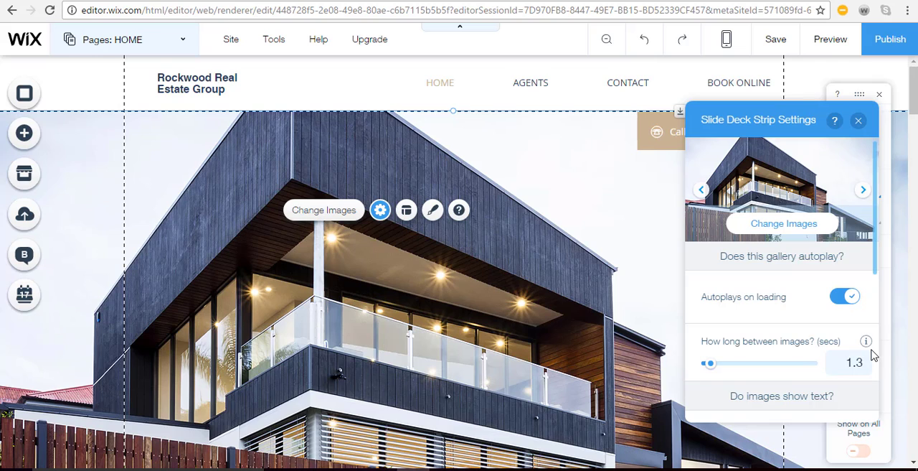
{"action": "scroll", "coordinate": [803, 389], "scroll_direction": "down", "scroll_amount": 3}
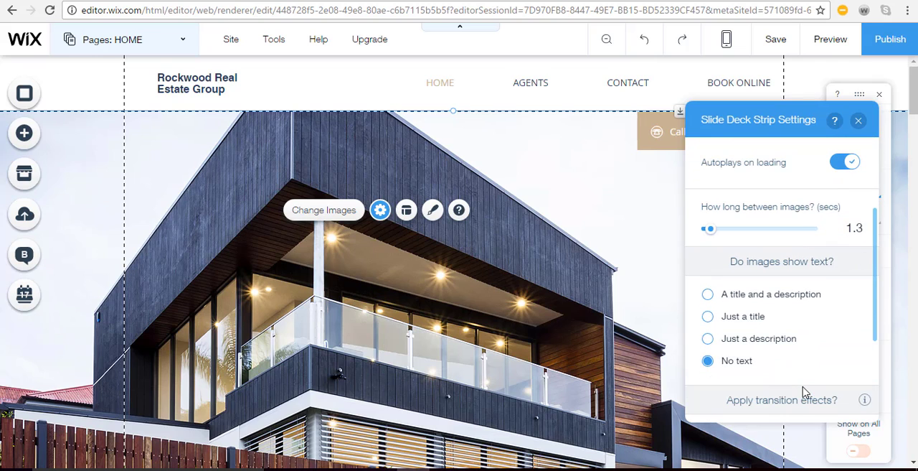
{"action": "scroll", "coordinate": [803, 390], "scroll_direction": "down", "scroll_amount": 3}
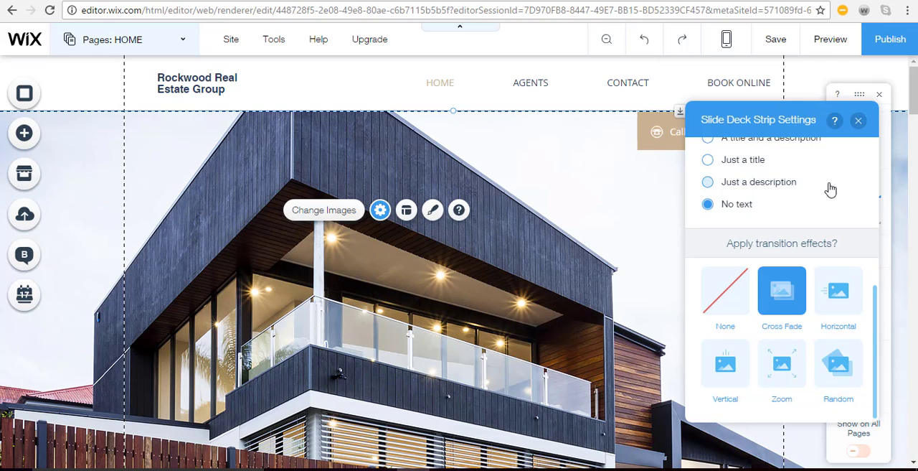
{"action": "scroll", "coordinate": [811, 207], "scroll_direction": "up", "scroll_amount": 3}
{"action": "scroll", "coordinate": [811, 207], "scroll_direction": "up", "scroll_amount": 3}
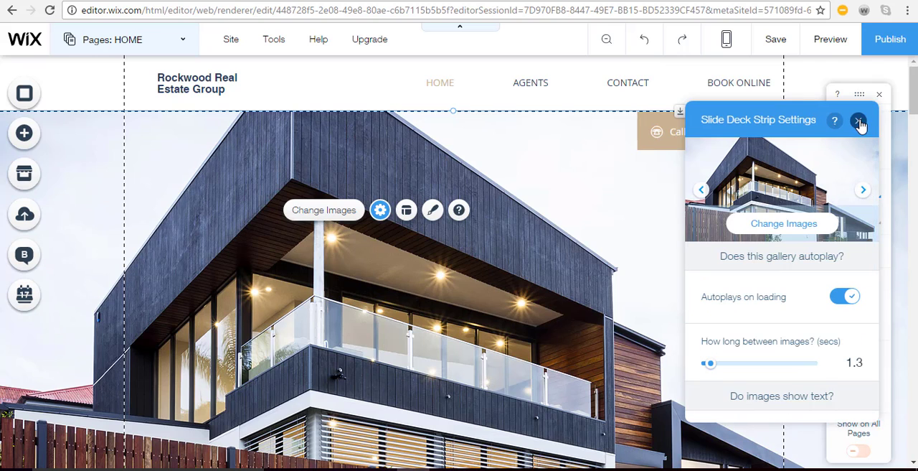
{"action": "left_click", "coordinate": [865, 190]}
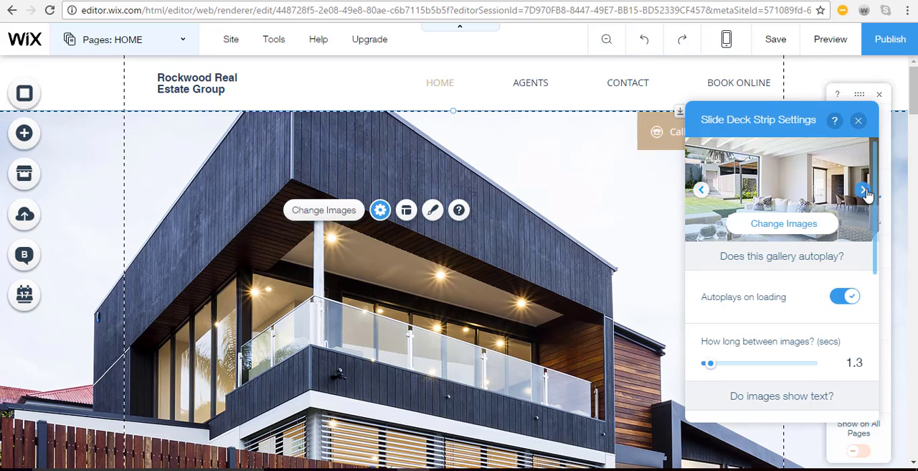
{"action": "left_click", "coordinate": [865, 190]}
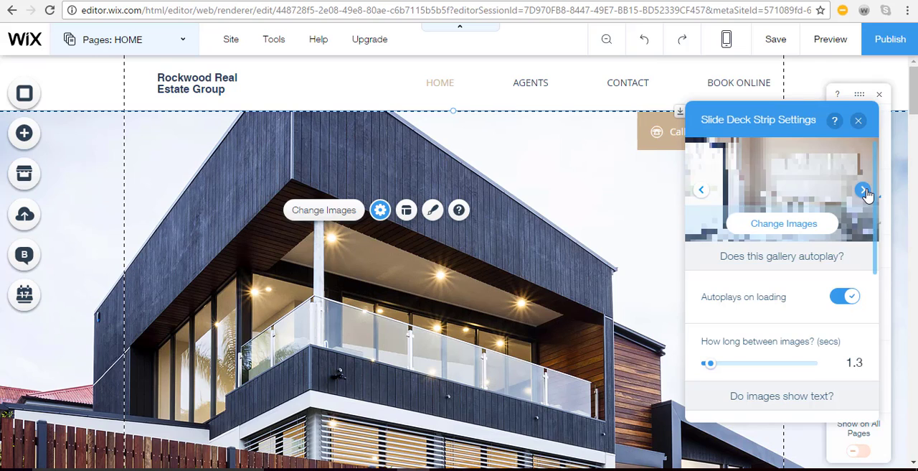
{"action": "left_click", "coordinate": [860, 122]}
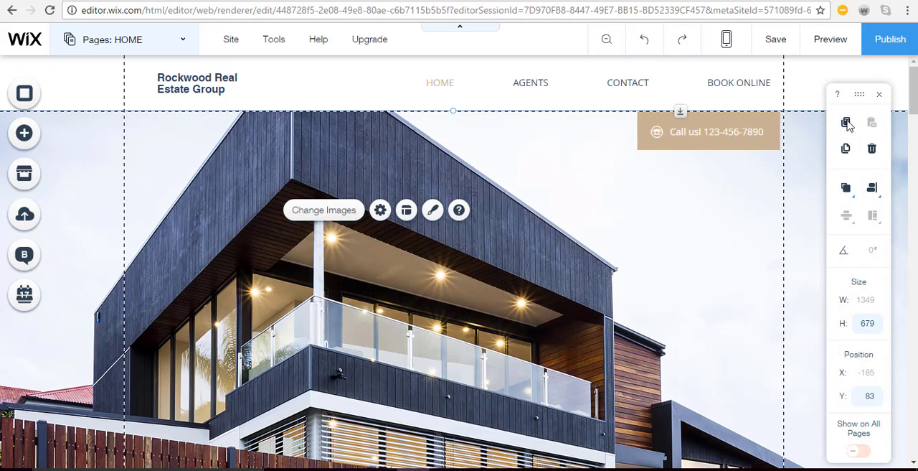
Add the beige two-story house photo to the slide strip's gallery, delete the dark modern house image, and preview the page
{"action": "left_click", "coordinate": [325, 210]}
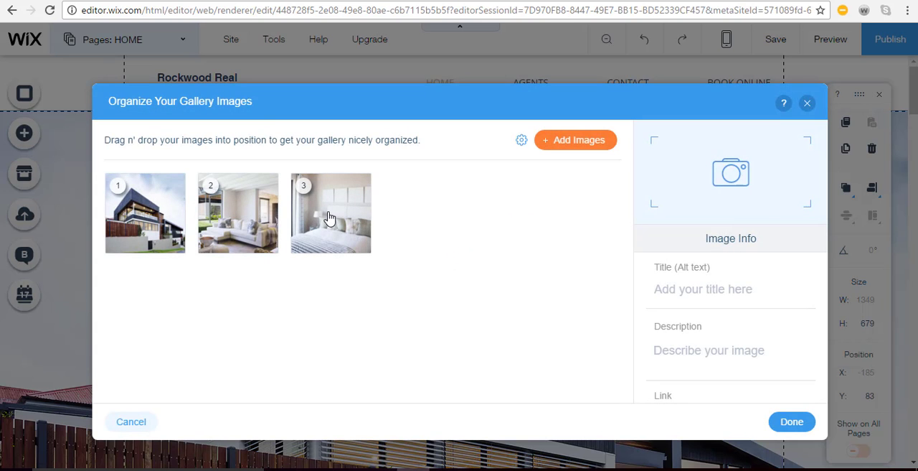
{"action": "left_click", "coordinate": [571, 149]}
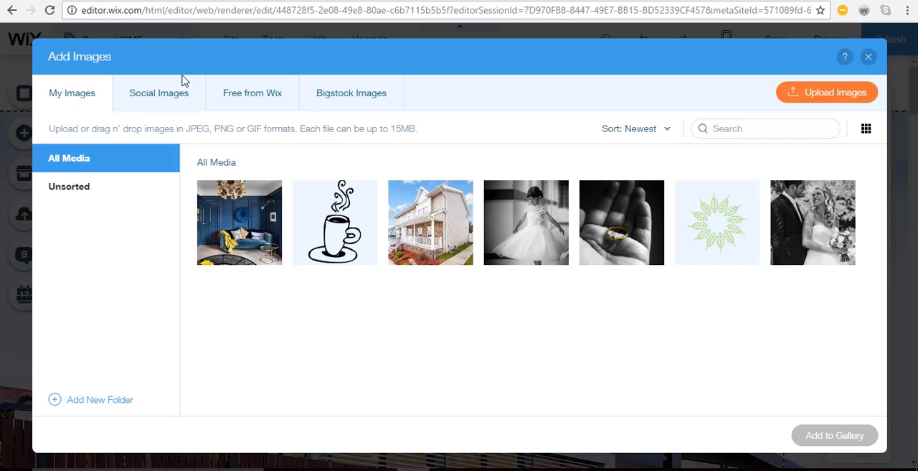
{"action": "double_click", "coordinate": [438, 226]}
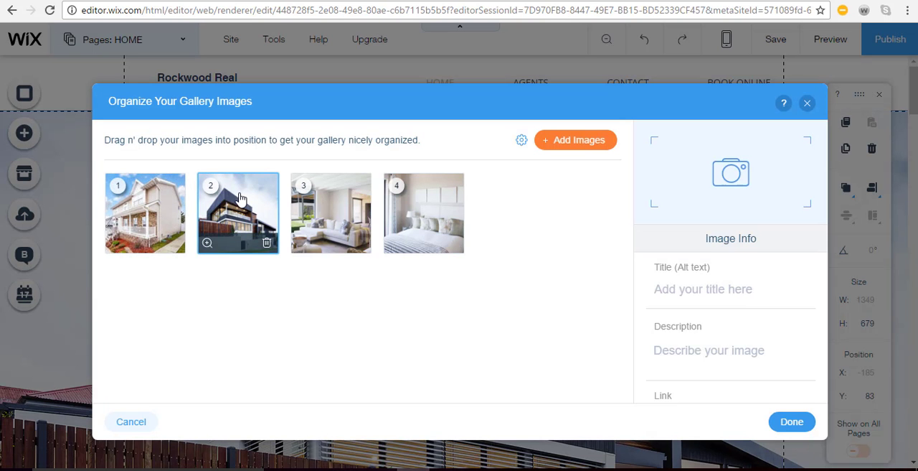
{"action": "left_click", "coordinate": [267, 246]}
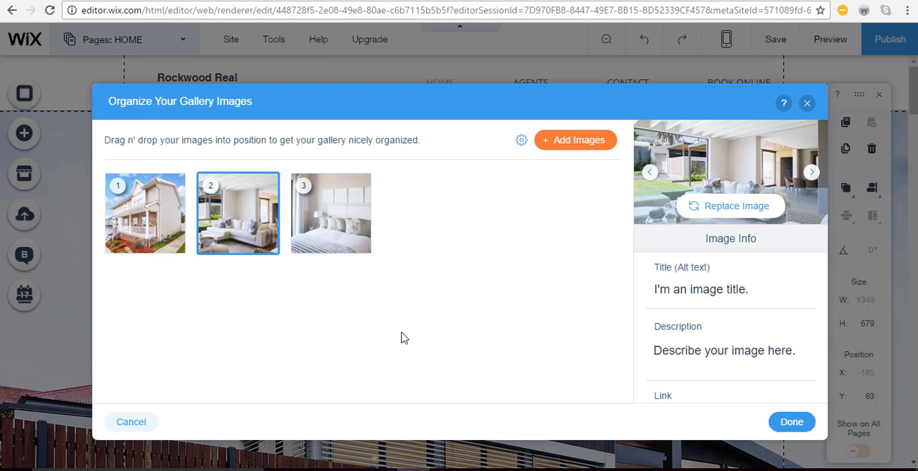
{"action": "left_click", "coordinate": [583, 150]}
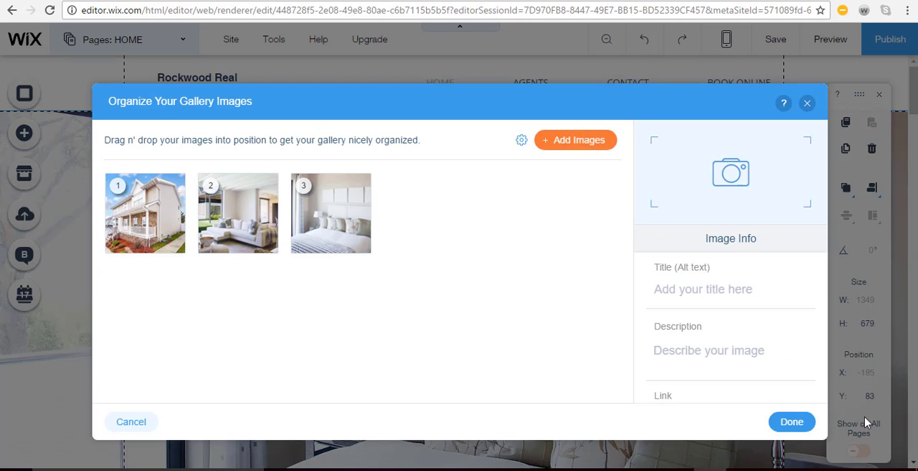
{"action": "left_click", "coordinate": [792, 426]}
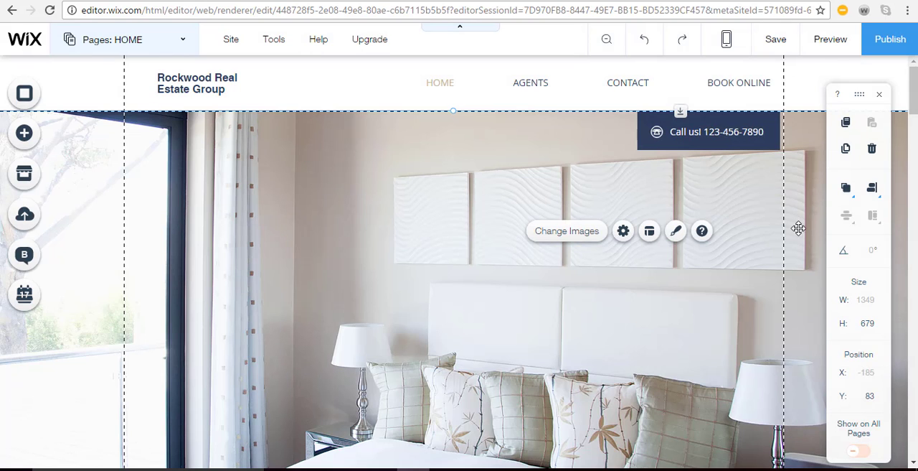
{"action": "left_click", "coordinate": [831, 53]}
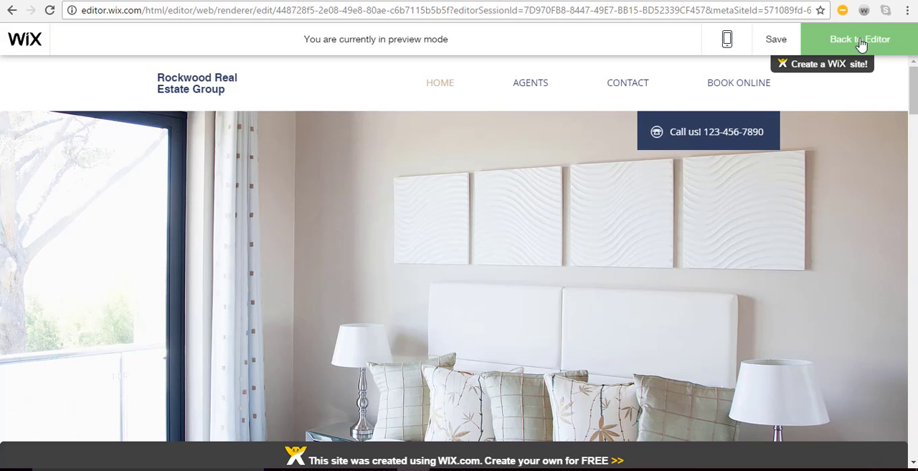
{"action": "left_click", "coordinate": [860, 40]}
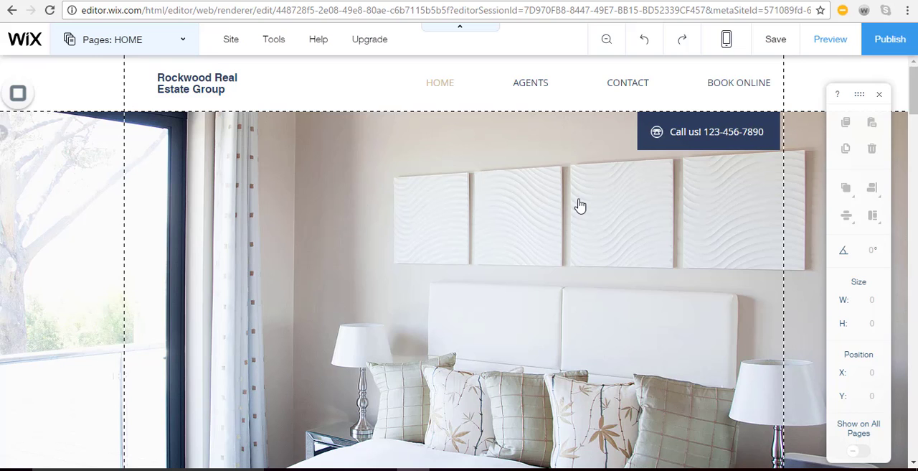
Replace the Down Avenue photo under Latest Properties for Sale with the beige two-story house photo
{"action": "scroll", "coordinate": [580, 206], "scroll_direction": "down", "scroll_amount": 4}
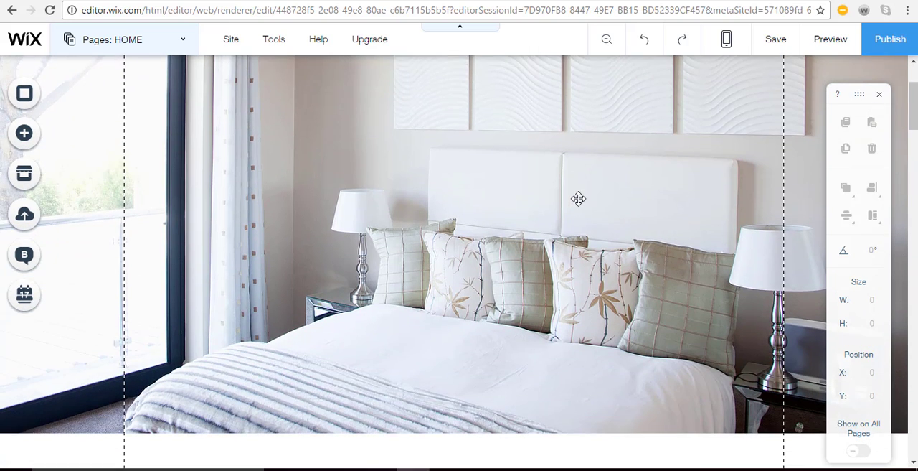
{"action": "scroll", "coordinate": [580, 206], "scroll_direction": "down", "scroll_amount": 4}
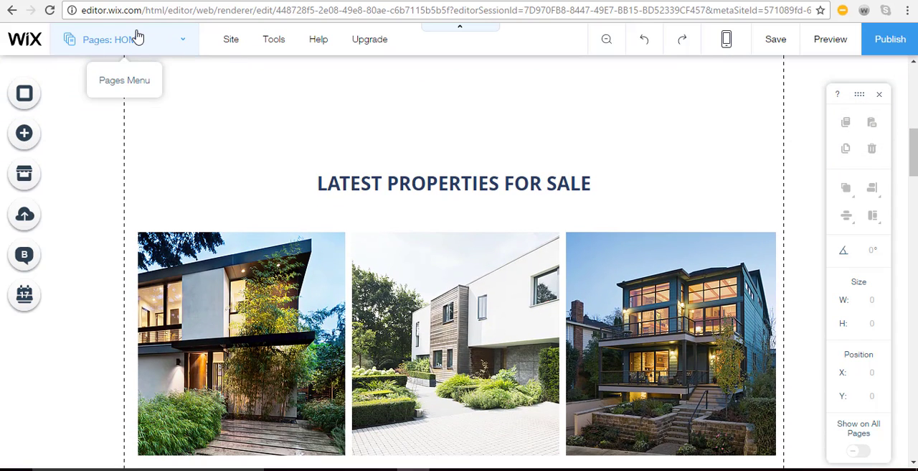
{"action": "scroll", "coordinate": [316, 174], "scroll_direction": "down", "scroll_amount": 2}
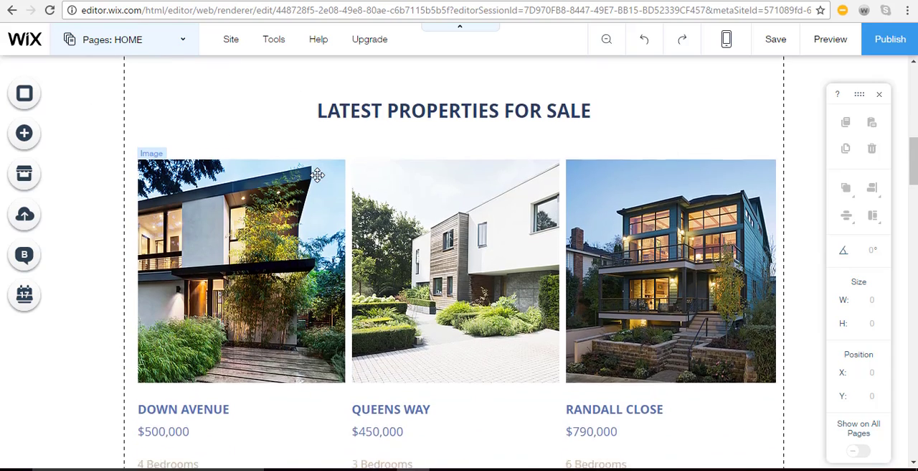
{"action": "scroll", "coordinate": [318, 180], "scroll_direction": "up", "scroll_amount": 1}
{"action": "scroll", "coordinate": [318, 180], "scroll_direction": "down", "scroll_amount": 1}
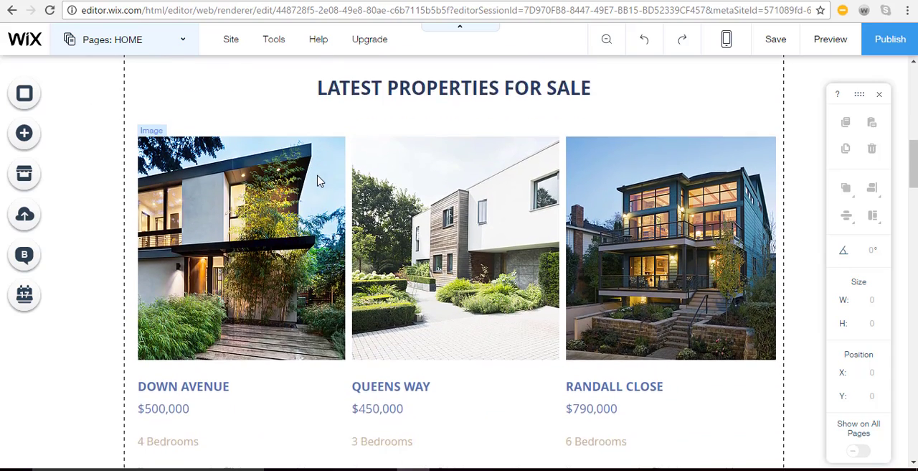
{"action": "scroll", "coordinate": [318, 181], "scroll_direction": "down", "scroll_amount": 2}
{"action": "scroll", "coordinate": [317, 180], "scroll_direction": "up", "scroll_amount": 2}
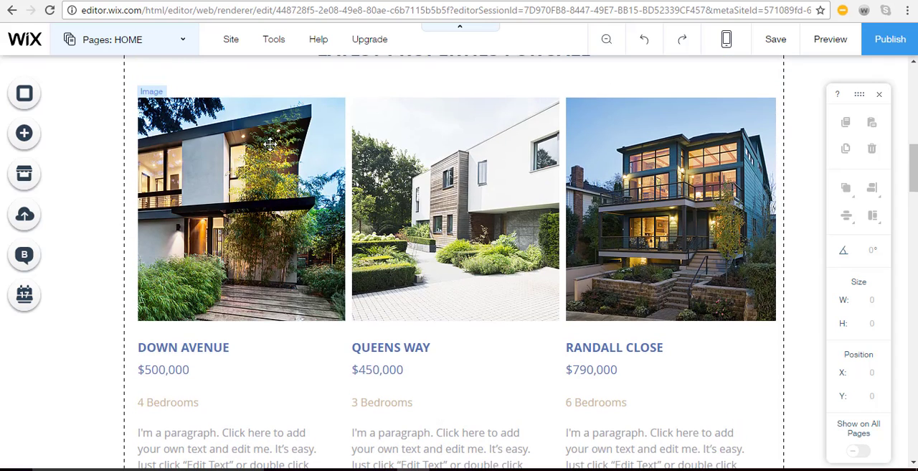
{"action": "left_click", "coordinate": [228, 187]}
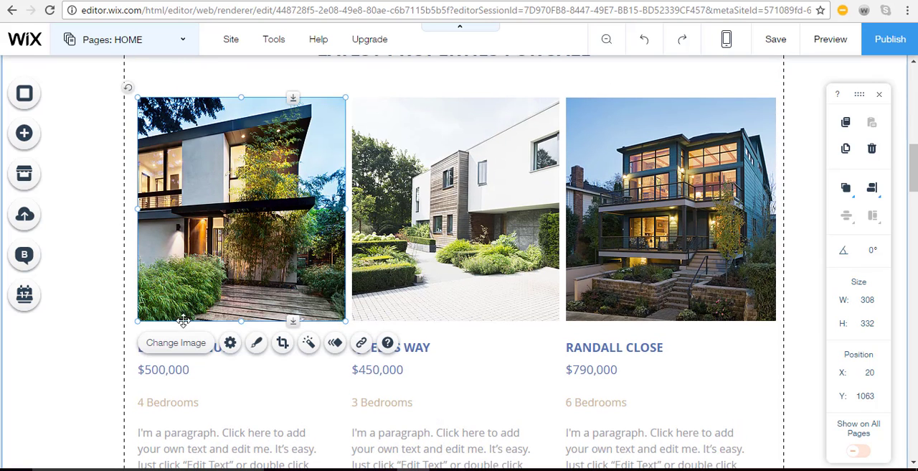
{"action": "left_click", "coordinate": [172, 345]}
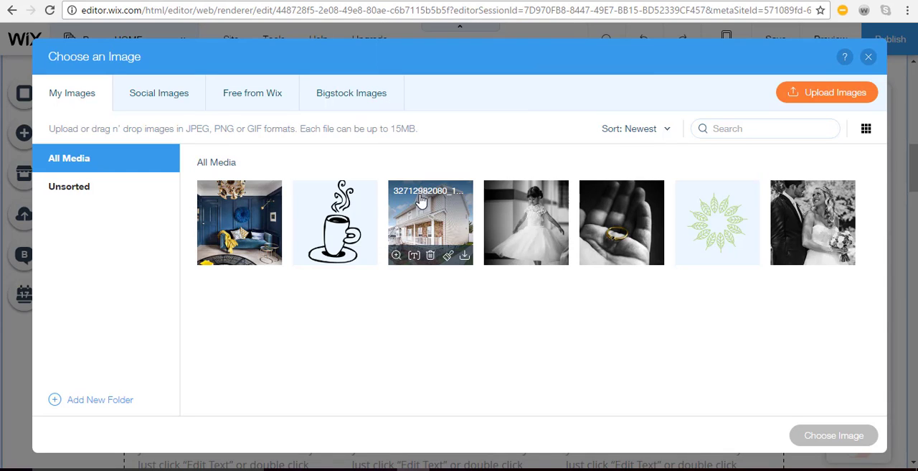
{"action": "left_click", "coordinate": [421, 208]}
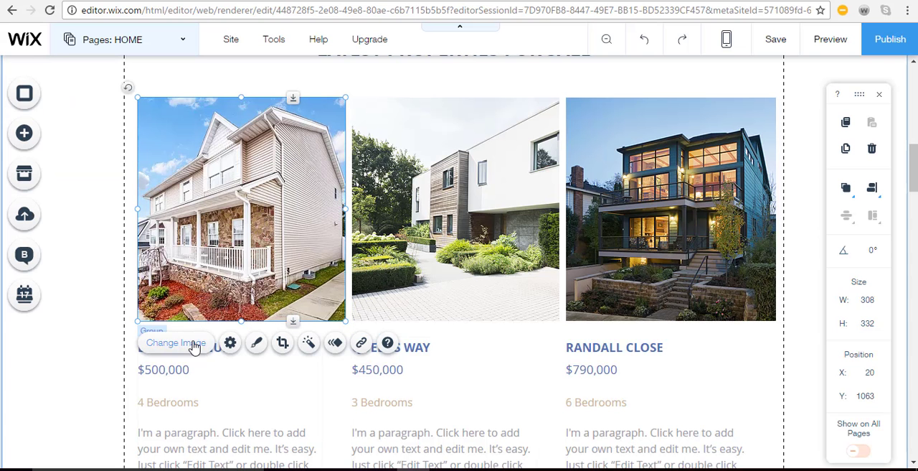
Add two blank lines at the end of the Down Avenue listing's description paragraph
{"action": "scroll", "coordinate": [194, 345], "scroll_direction": "down", "scroll_amount": 3}
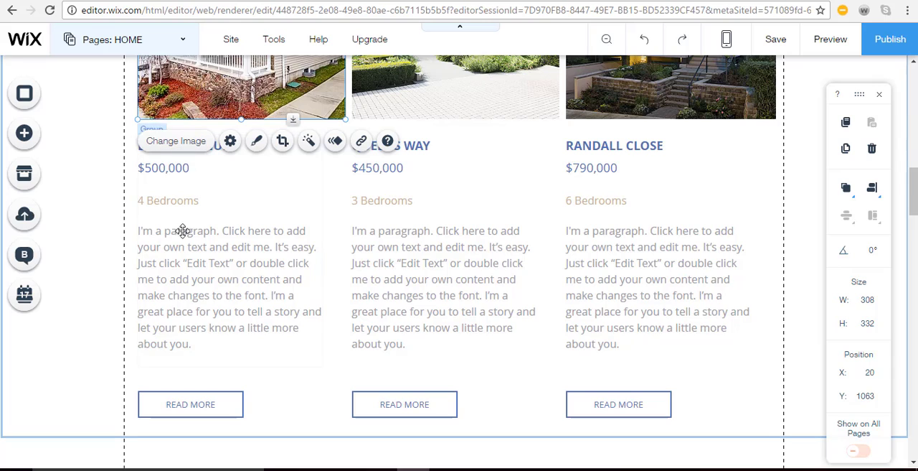
{"action": "left_click", "coordinate": [197, 268]}
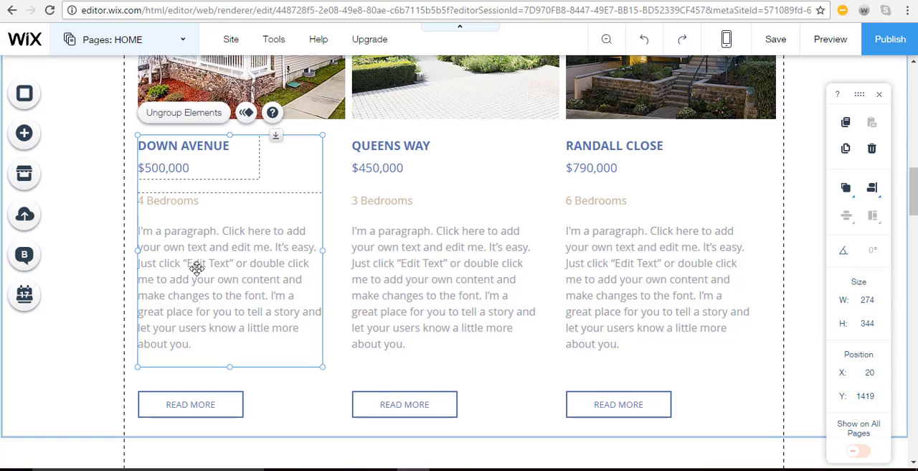
{"action": "double_click", "coordinate": [203, 345]}
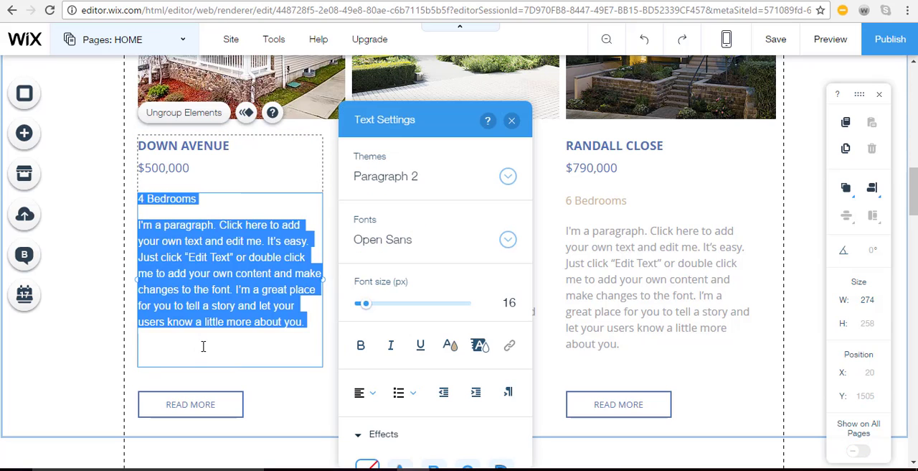
{"action": "left_click", "coordinate": [203, 345]}
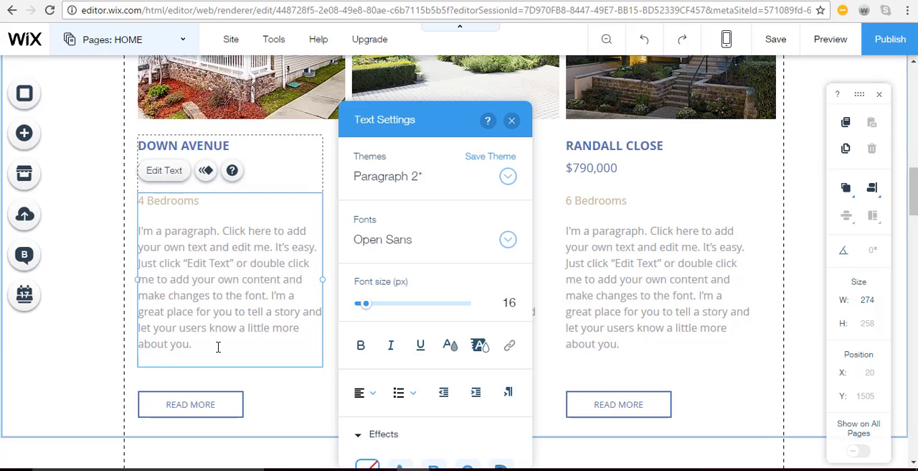
{"action": "key", "text": "Return"}
{"action": "key", "text": "Return"}
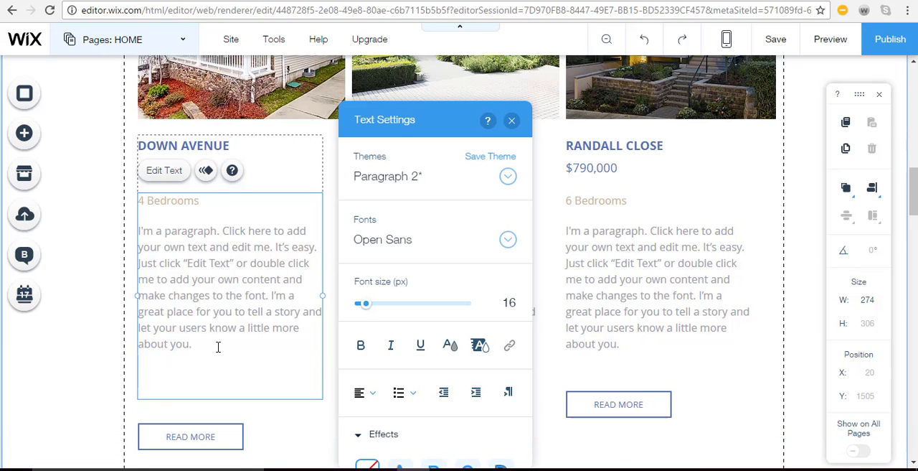
Remove one blank line from the end of the Down Avenue listing's description and finish editing its text
{"action": "key", "text": "BackSpace"}
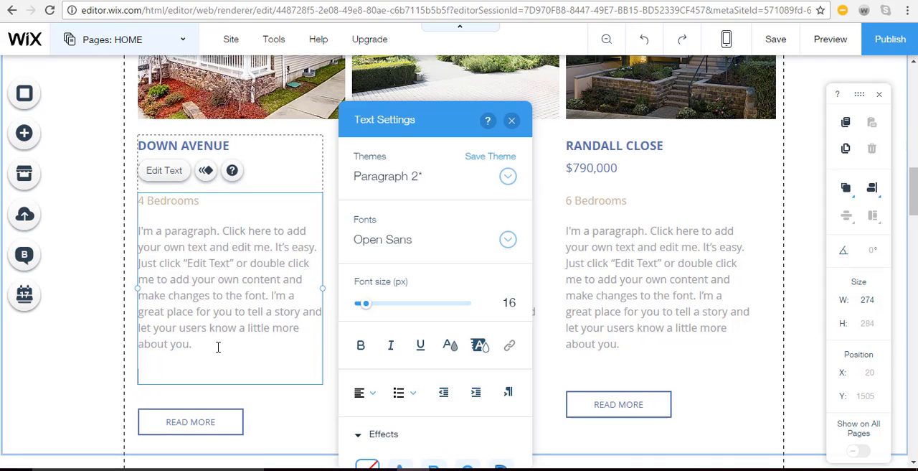
{"action": "left_click", "coordinate": [512, 122]}
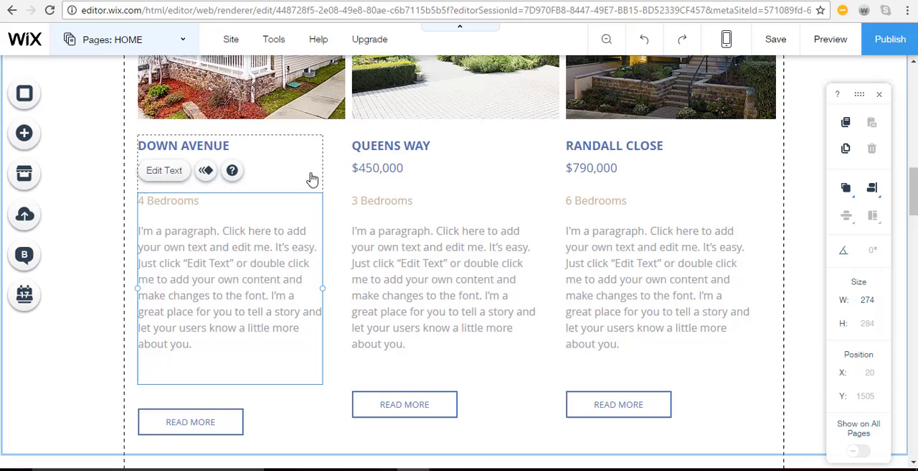
Check the link of the Down Avenue listing's Read More button and the site pages it can point to
{"action": "left_click", "coordinate": [190, 420]}
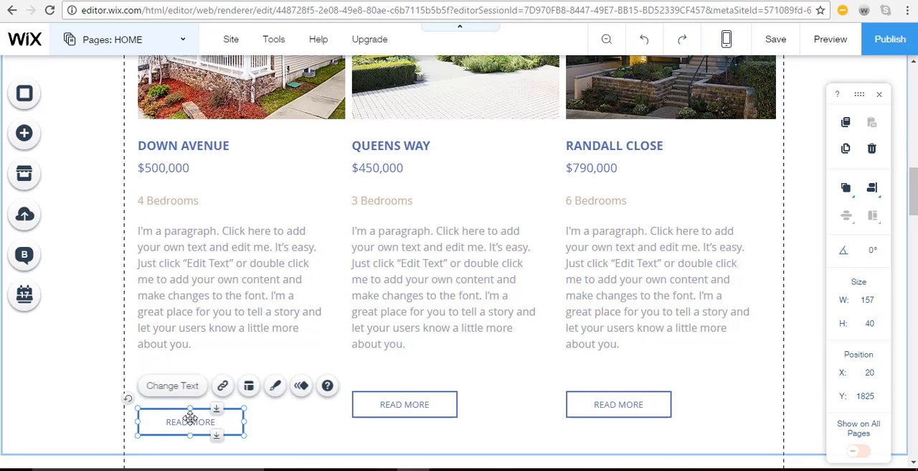
{"action": "left_click", "coordinate": [223, 387]}
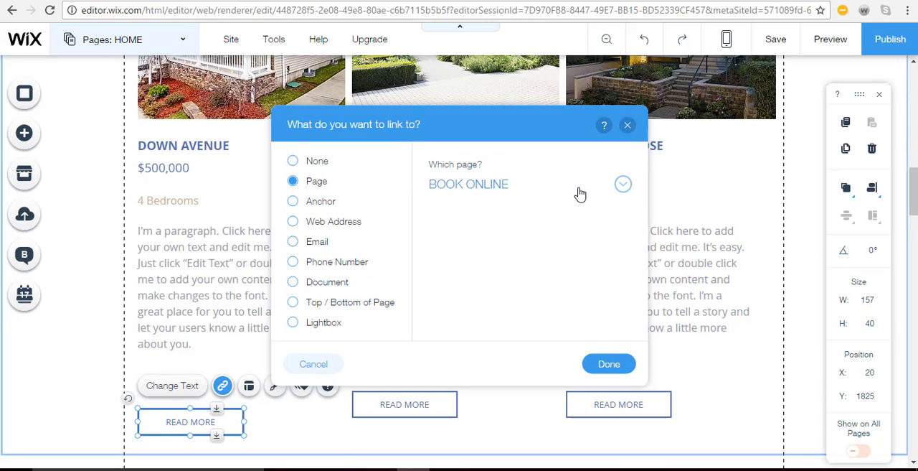
{"action": "left_click", "coordinate": [622, 184]}
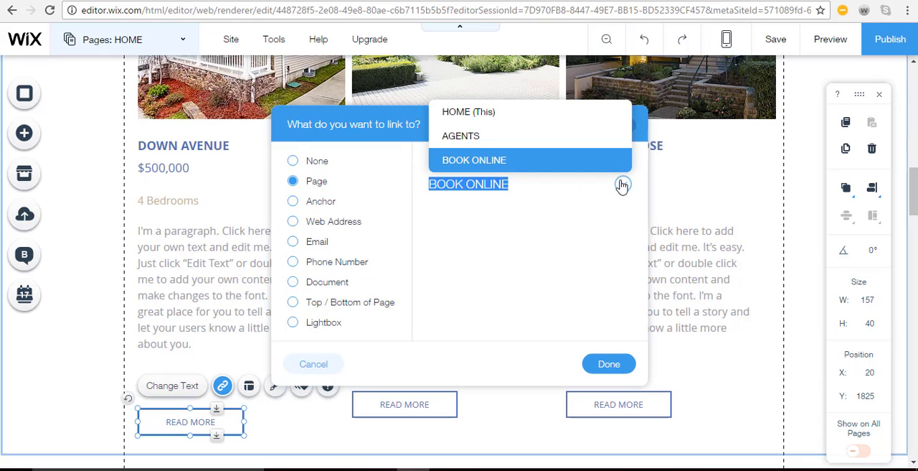
{"action": "left_click", "coordinate": [535, 241]}
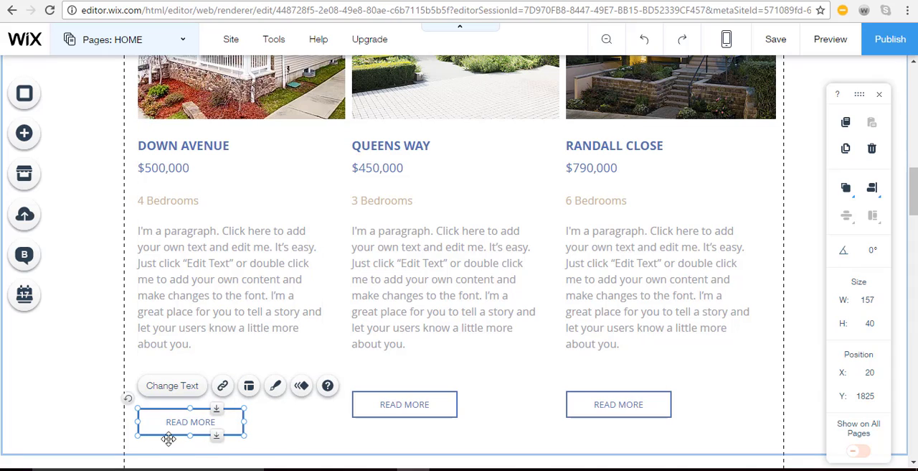
Change the Down Avenue listing's Read More button to the flat, gradient-filled blue themed button design
{"action": "left_click", "coordinate": [277, 390]}
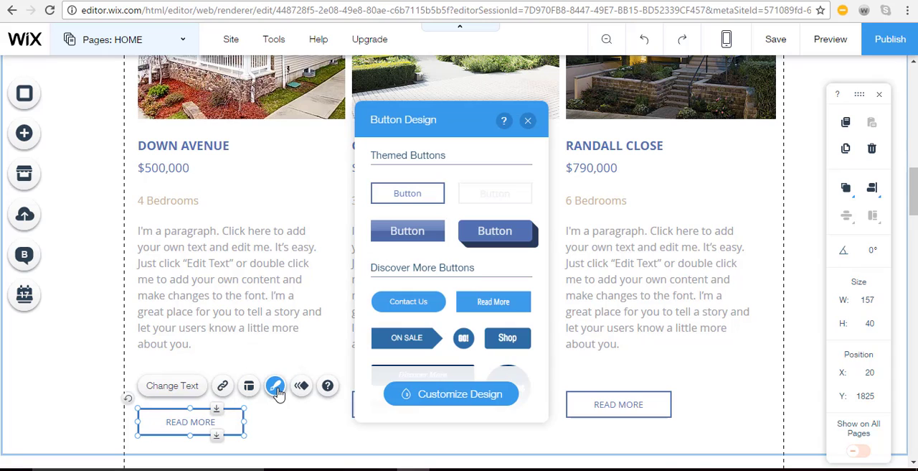
{"action": "left_click", "coordinate": [402, 237]}
{"action": "left_click", "coordinate": [213, 416]}
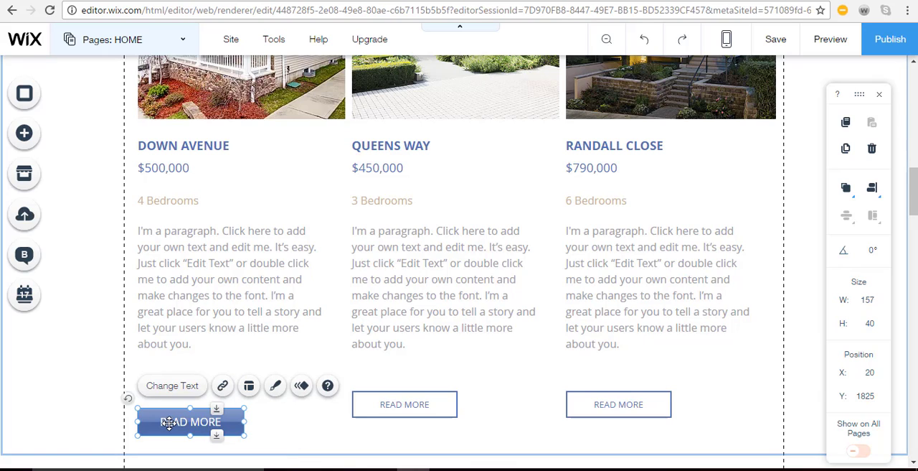
Move the Down Avenue and Queens Way Read More buttons up close beneath their descriptions, both at about Y 1759
{"action": "left_click_drag", "start_coordinate": [177, 411], "coordinate": [166, 375]}
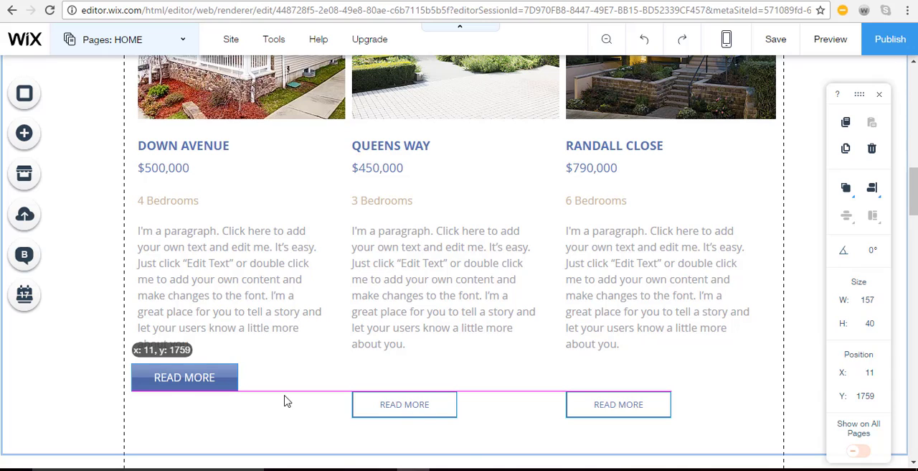
{"action": "left_click", "coordinate": [398, 402]}
{"action": "left_click_drag", "start_coordinate": [398, 402], "coordinate": [406, 382]}
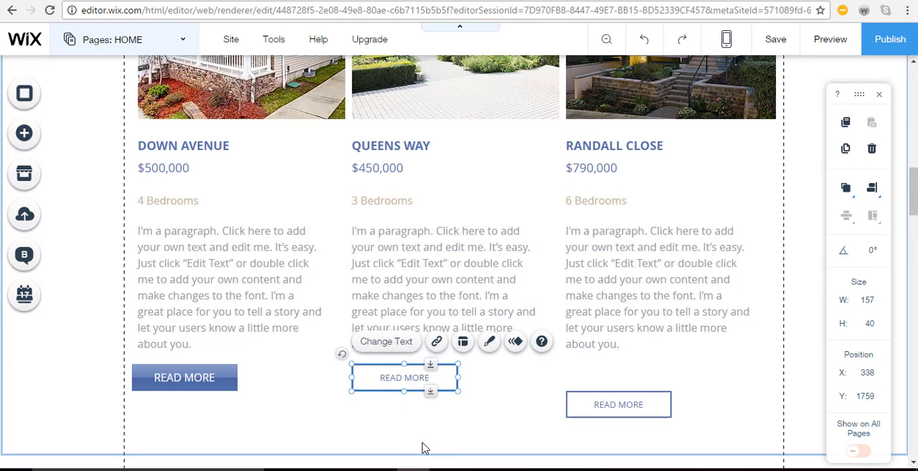
Replace the icon above Free Registration in the Realtors You Can Trust section with the solid single-house shape, found by searching for "home"
{"action": "scroll", "coordinate": [424, 448], "scroll_direction": "down", "scroll_amount": 5}
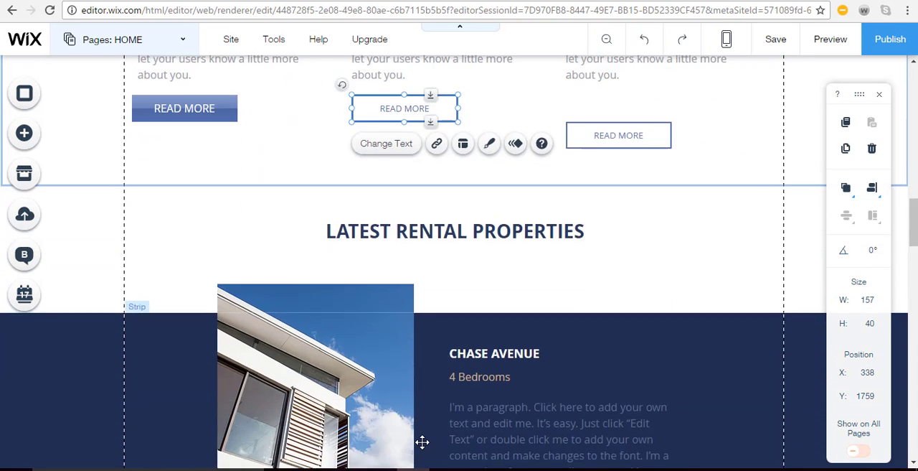
{"action": "scroll", "coordinate": [422, 445], "scroll_direction": "down", "scroll_amount": 1}
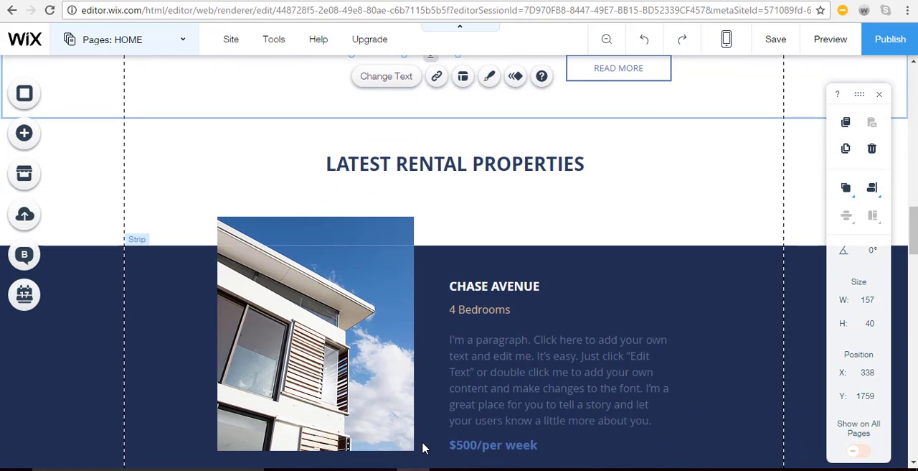
{"action": "scroll", "coordinate": [423, 448], "scroll_direction": "down", "scroll_amount": 2}
{"action": "scroll", "coordinate": [423, 445], "scroll_direction": "up", "scroll_amount": 1}
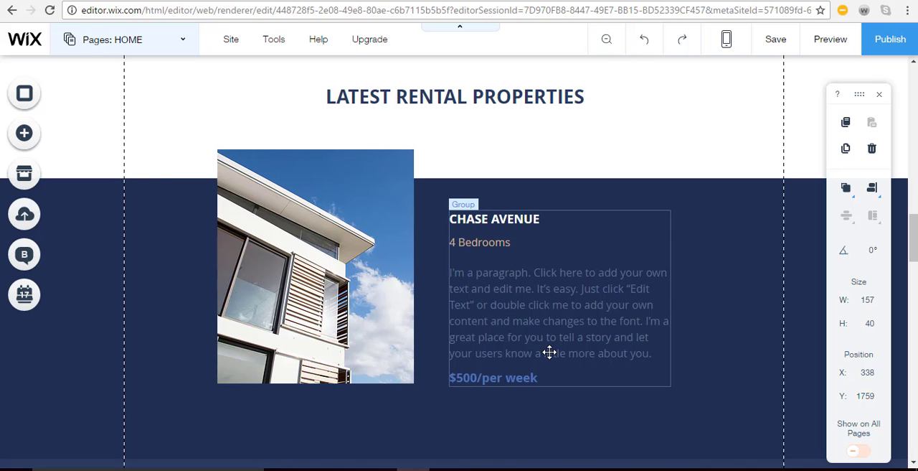
{"action": "scroll", "coordinate": [550, 352], "scroll_direction": "down", "scroll_amount": 5}
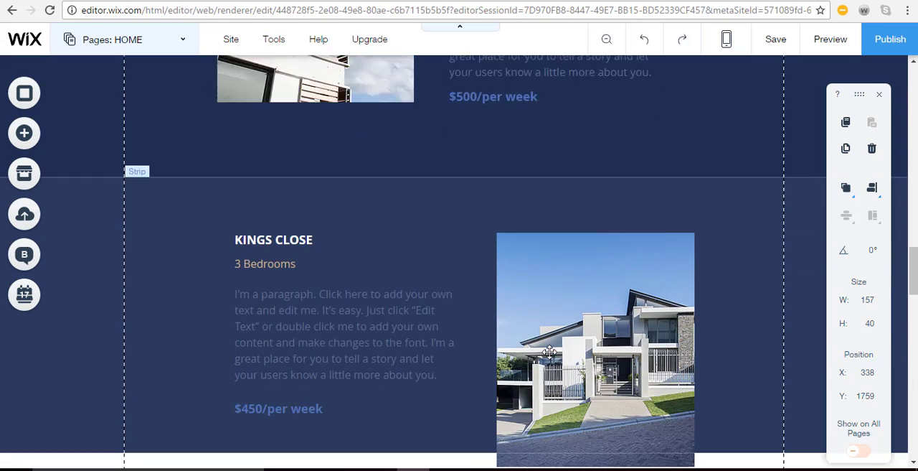
{"action": "scroll", "coordinate": [549, 352], "scroll_direction": "down", "scroll_amount": 5}
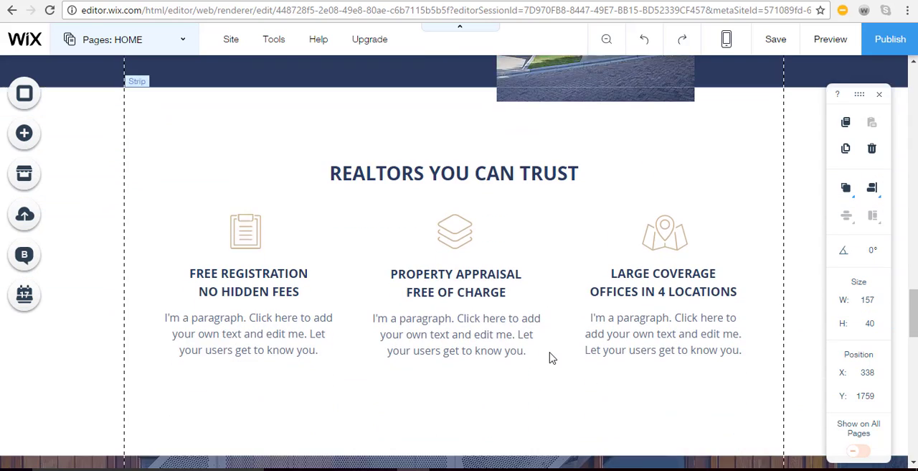
{"action": "left_click", "coordinate": [560, 343]}
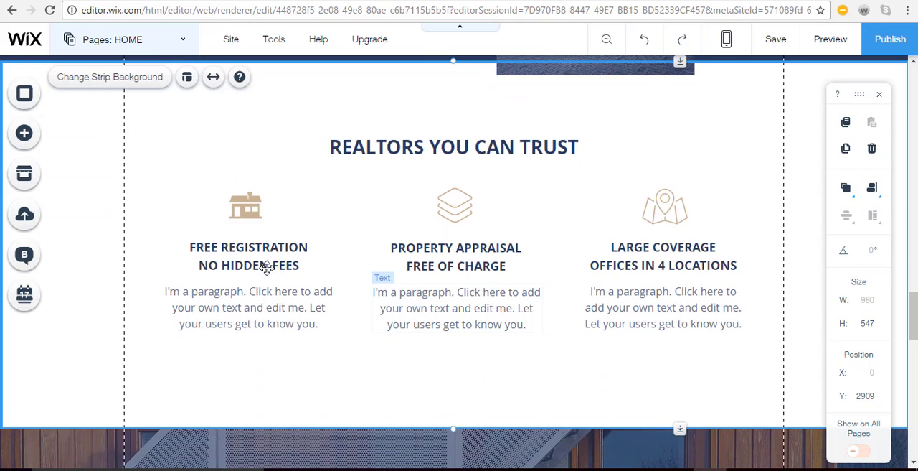
{"action": "left_click", "coordinate": [250, 208]}
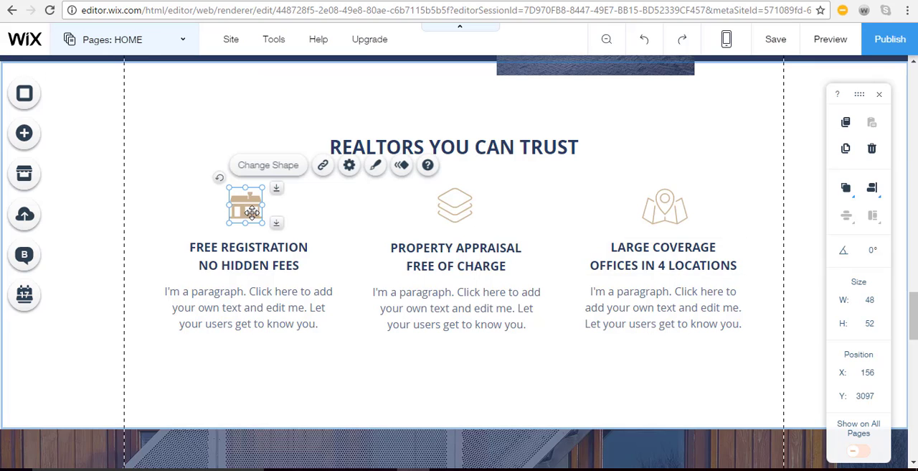
{"action": "left_click", "coordinate": [269, 166]}
{"action": "scroll", "coordinate": [530, 278], "scroll_direction": "down", "scroll_amount": 1}
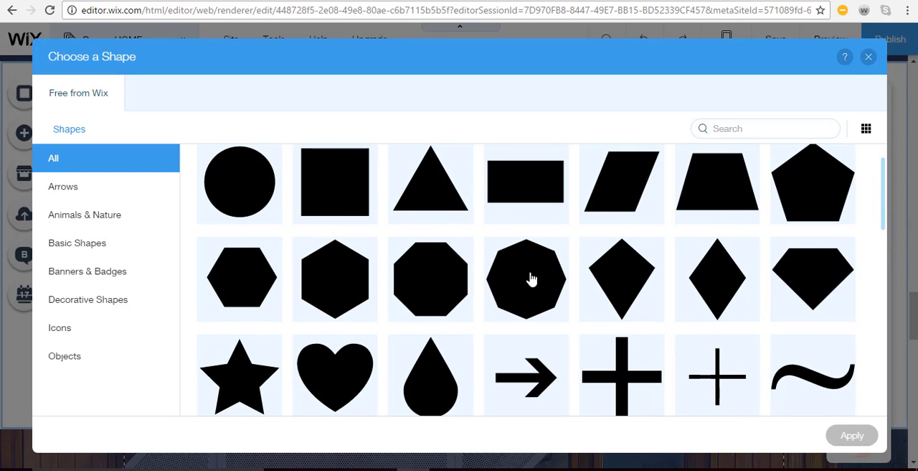
{"action": "scroll", "coordinate": [531, 278], "scroll_direction": "down", "scroll_amount": 5}
{"action": "left_click", "coordinate": [763, 128]}
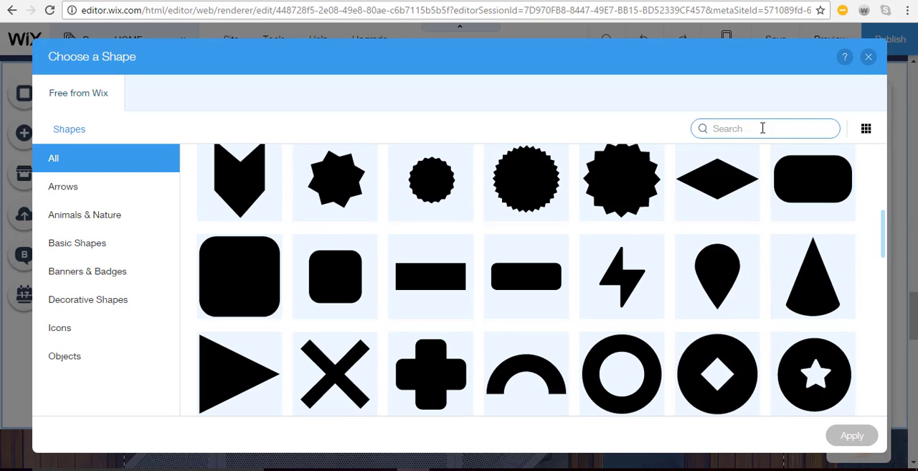
{"action": "type", "text": "home"}
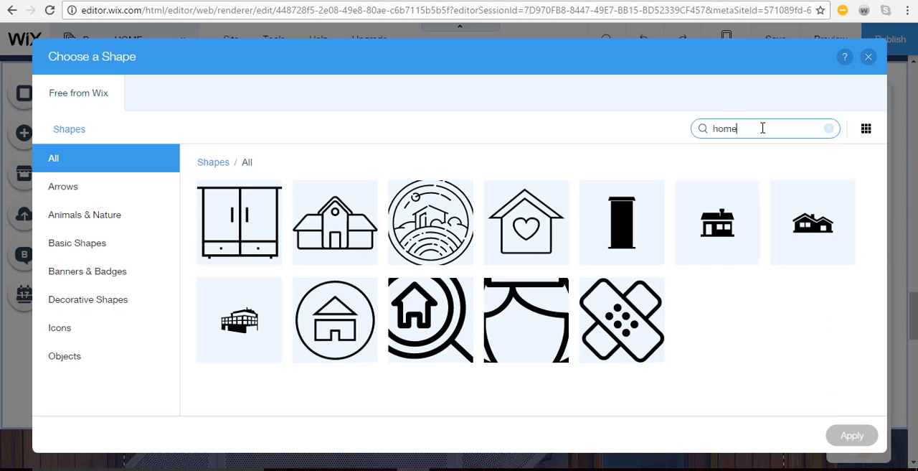
{"action": "left_click", "coordinate": [708, 238]}
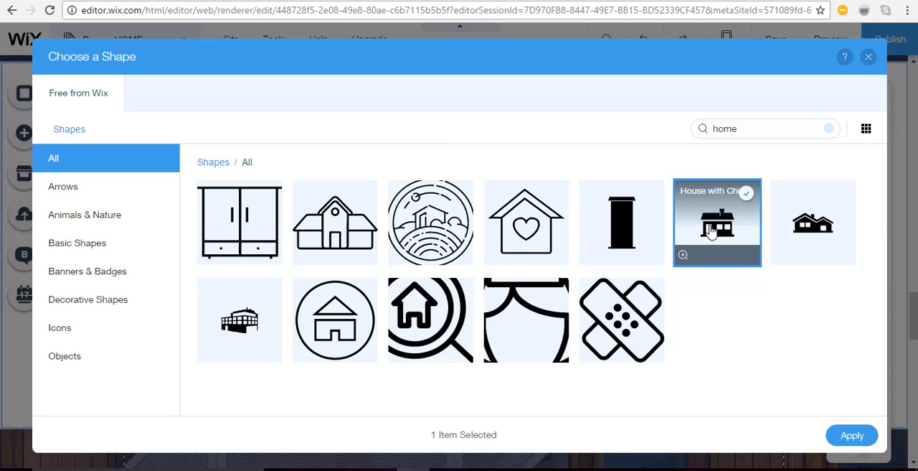
{"action": "left_click", "coordinate": [863, 444]}
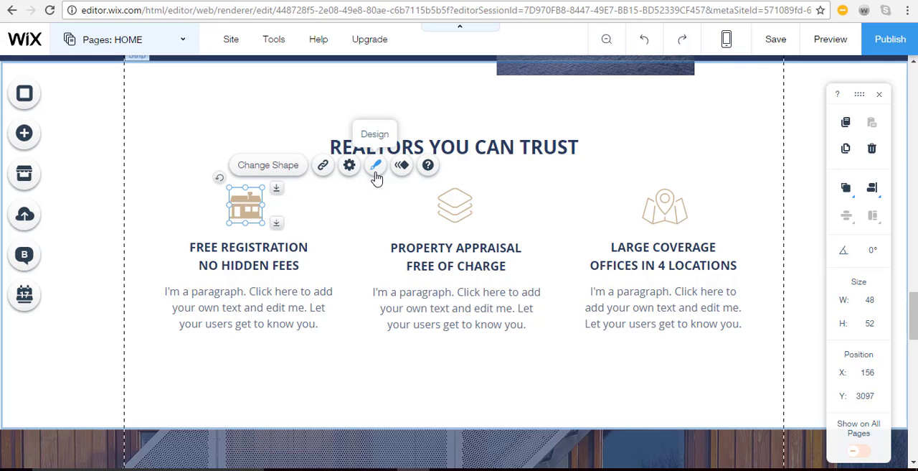
Browse the preset backgrounds offered for the What Our Clients Think strip and look over the Contact Us section
{"action": "scroll", "coordinate": [344, 282], "scroll_direction": "down", "scroll_amount": 4}
{"action": "left_click", "coordinate": [490, 390]}
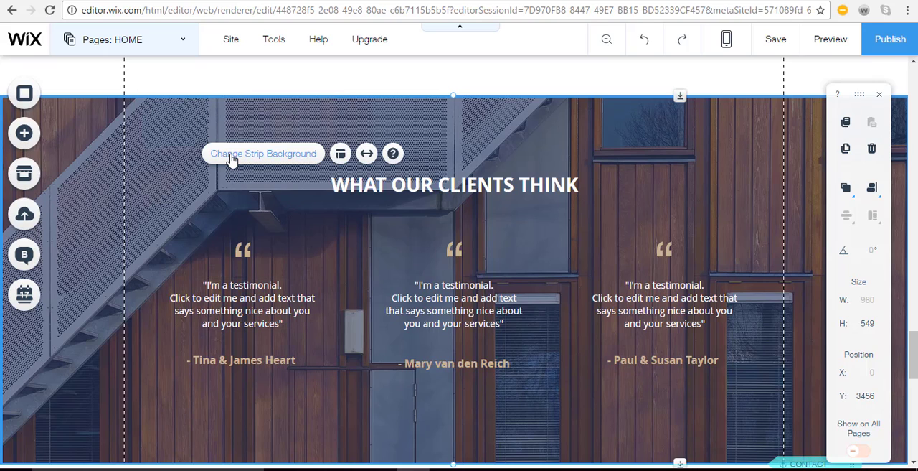
{"action": "left_click", "coordinate": [232, 157]}
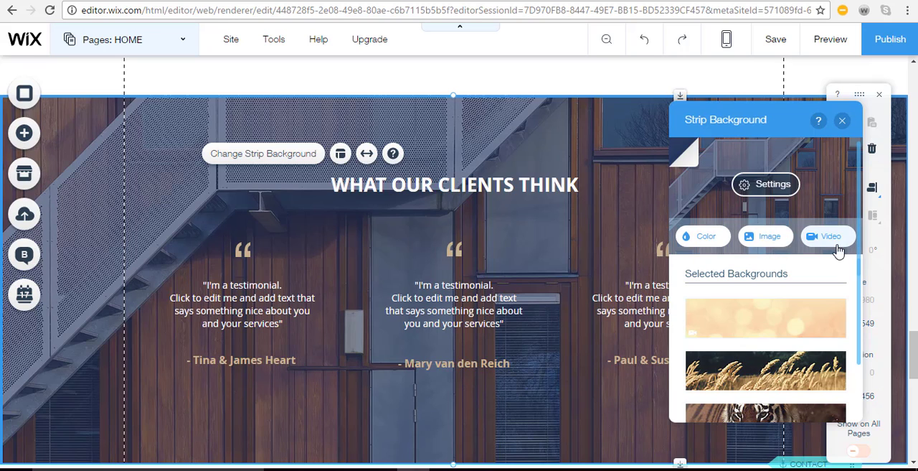
{"action": "scroll", "coordinate": [751, 356], "scroll_direction": "down", "scroll_amount": 2}
{"action": "scroll", "coordinate": [752, 356], "scroll_direction": "down", "scroll_amount": 5}
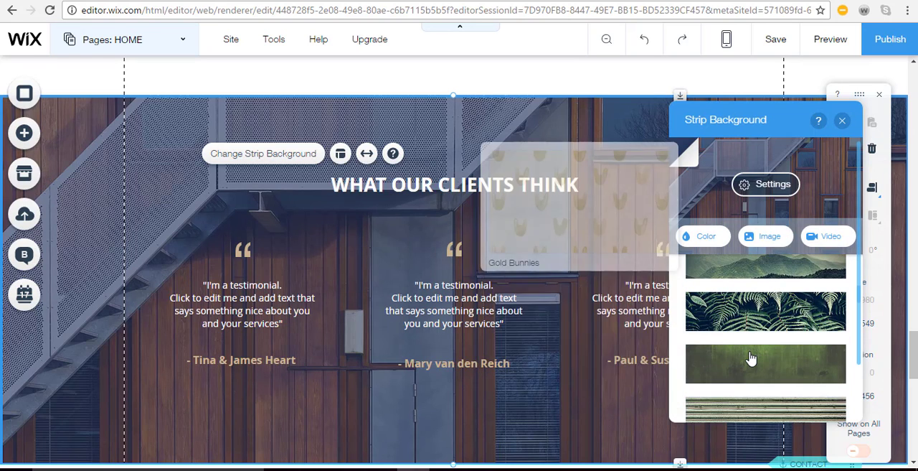
{"action": "scroll", "coordinate": [751, 357], "scroll_direction": "down", "scroll_amount": 4}
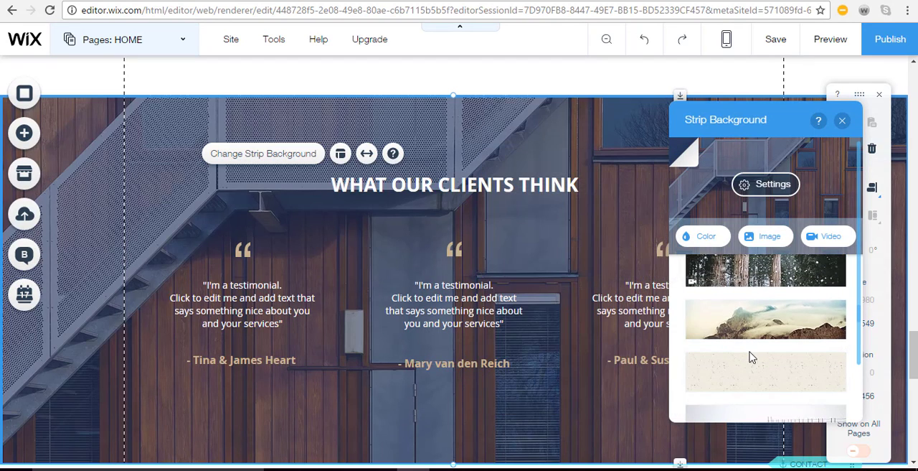
{"action": "scroll", "coordinate": [751, 356], "scroll_direction": "down", "scroll_amount": 3}
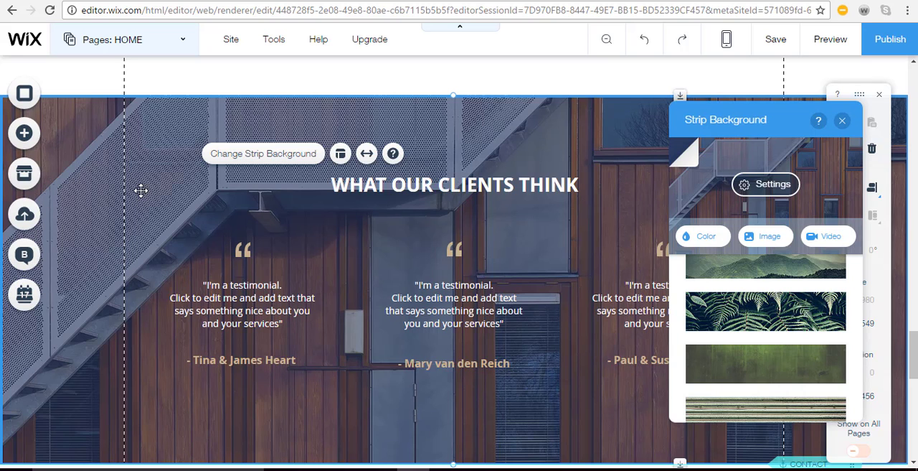
{"action": "scroll", "coordinate": [140, 191], "scroll_direction": "down", "scroll_amount": 5}
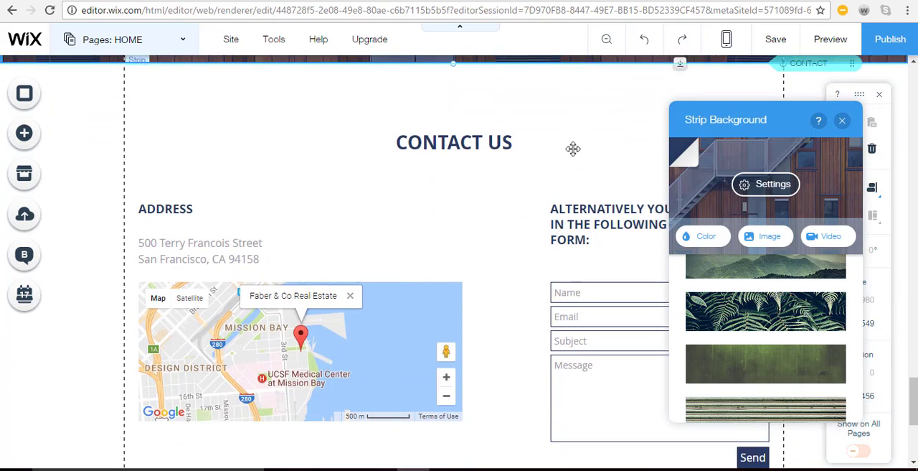
{"action": "left_click", "coordinate": [842, 120]}
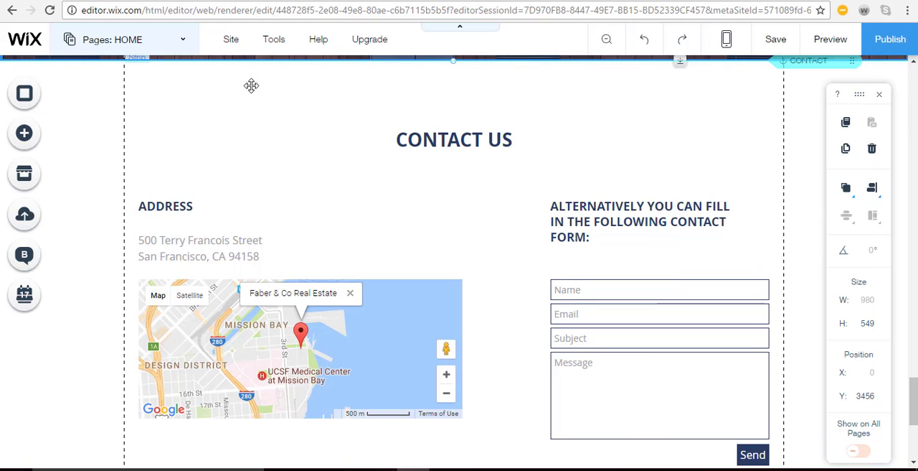
Review the site's list of pages and hide the floating editing toolbar
{"action": "left_click", "coordinate": [188, 45]}
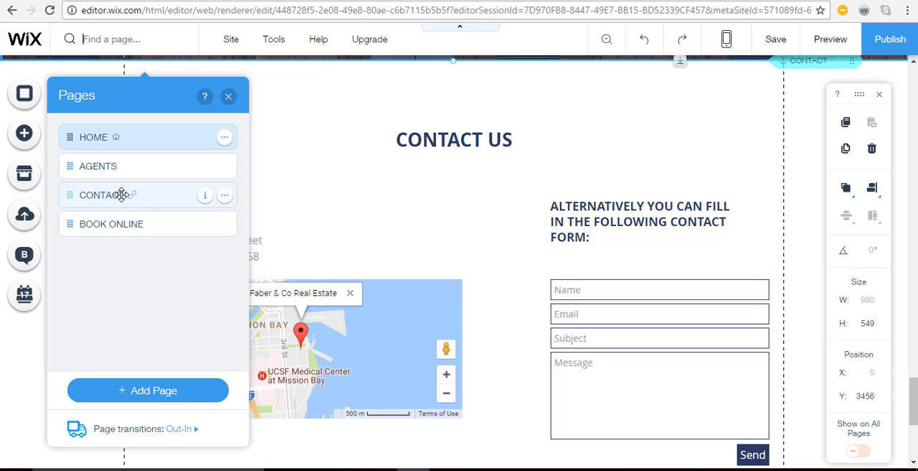
{"action": "left_click", "coordinate": [229, 96]}
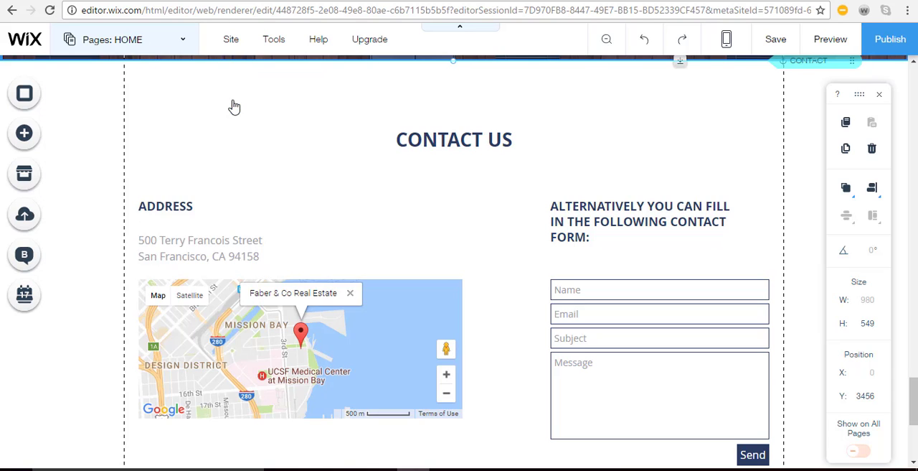
{"action": "scroll", "coordinate": [431, 107], "scroll_direction": "up", "scroll_amount": 1}
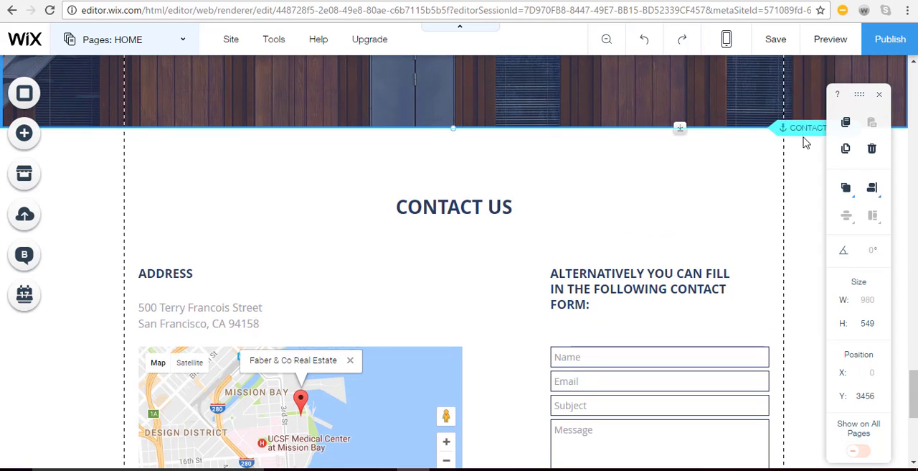
{"action": "left_click", "coordinate": [879, 94]}
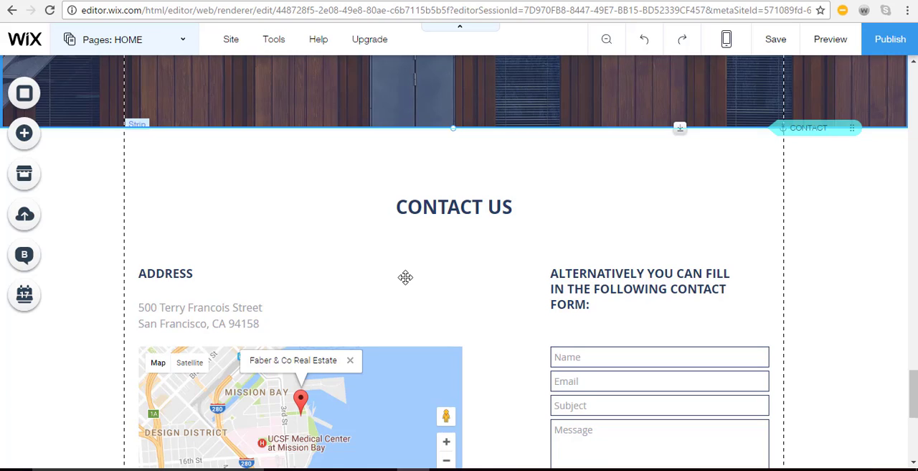
Look through the contact forms, subscriber tools and Google Maps designs offered for adding to the Contact Us section
{"action": "scroll", "coordinate": [405, 277], "scroll_direction": "down", "scroll_amount": 1}
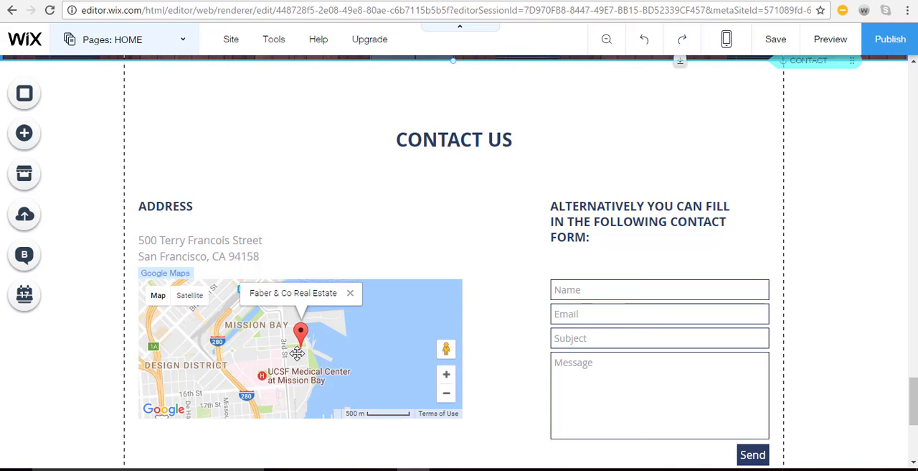
{"action": "left_click", "coordinate": [22, 144]}
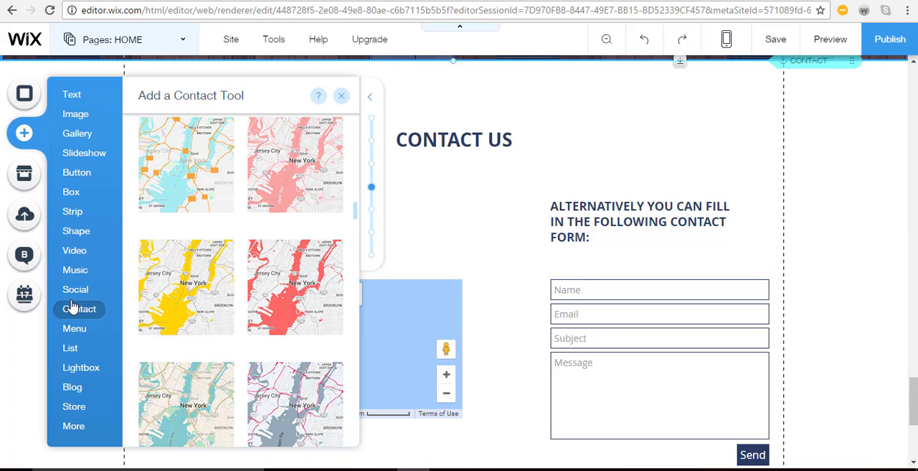
{"action": "scroll", "coordinate": [240, 390], "scroll_direction": "up", "scroll_amount": 5}
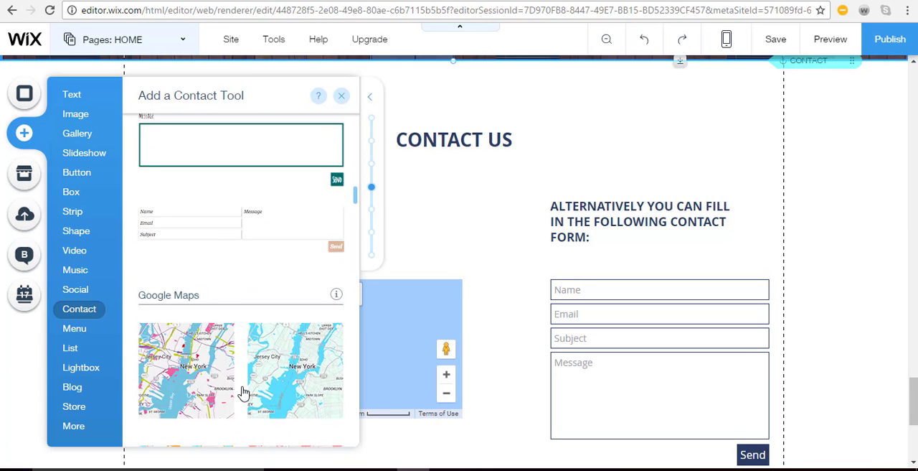
{"action": "scroll", "coordinate": [242, 392], "scroll_direction": "up", "scroll_amount": 10}
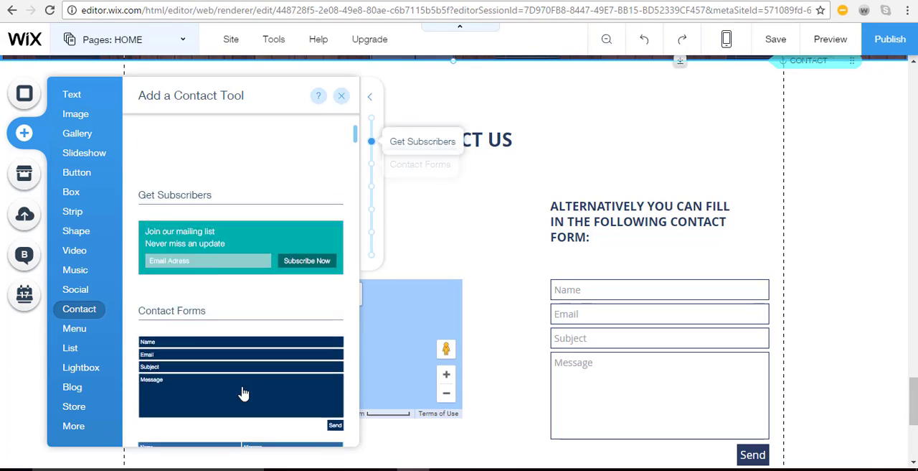
{"action": "scroll", "coordinate": [243, 393], "scroll_direction": "up", "scroll_amount": 3}
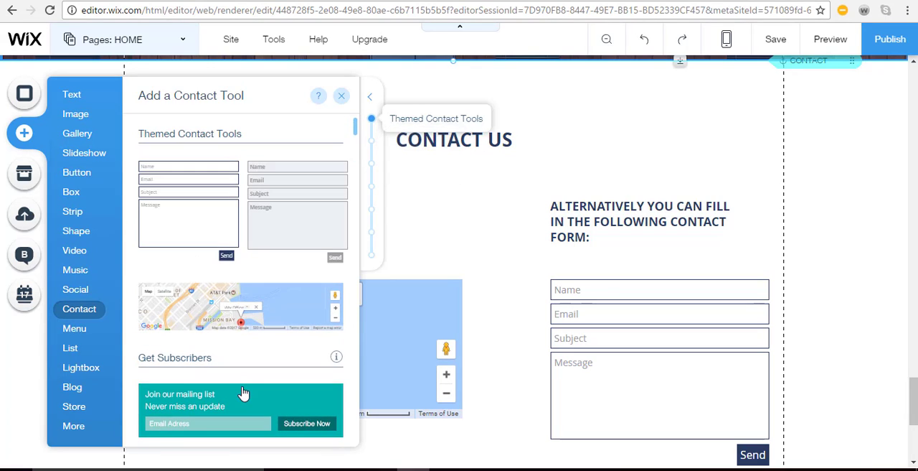
{"action": "left_click", "coordinate": [340, 97]}
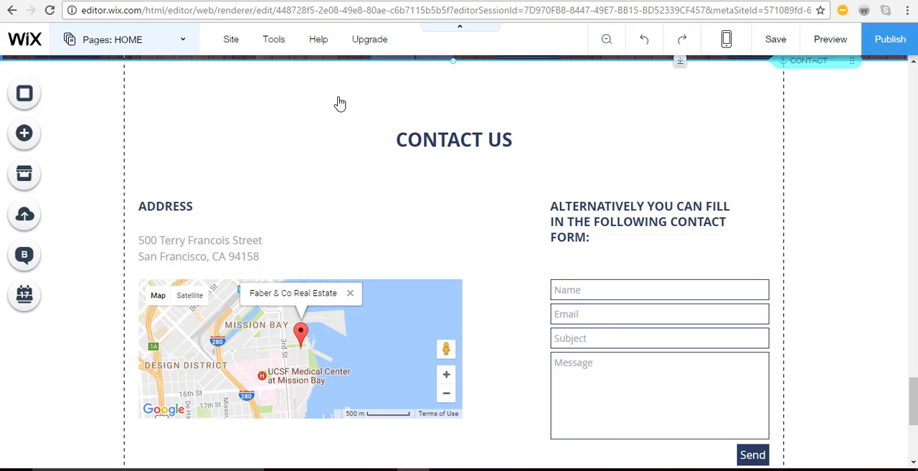
Remove the Subject field from the contact form in the Contact Us section
{"action": "left_click", "coordinate": [619, 322]}
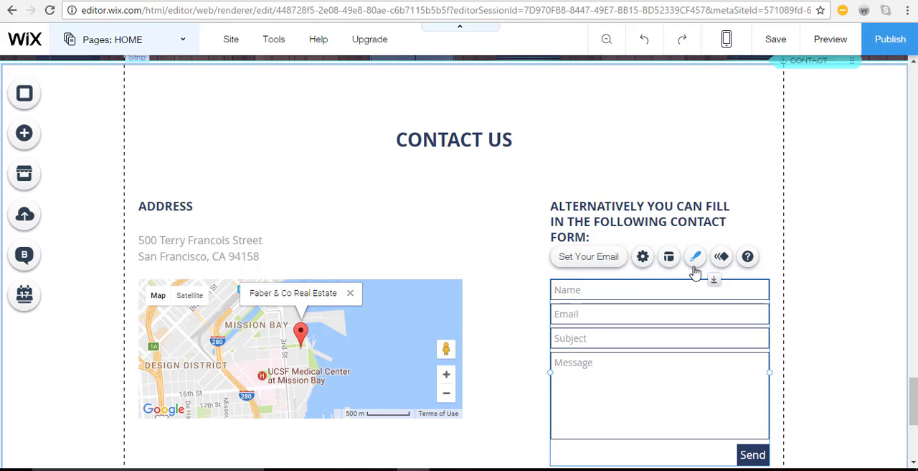
{"action": "left_click", "coordinate": [642, 260]}
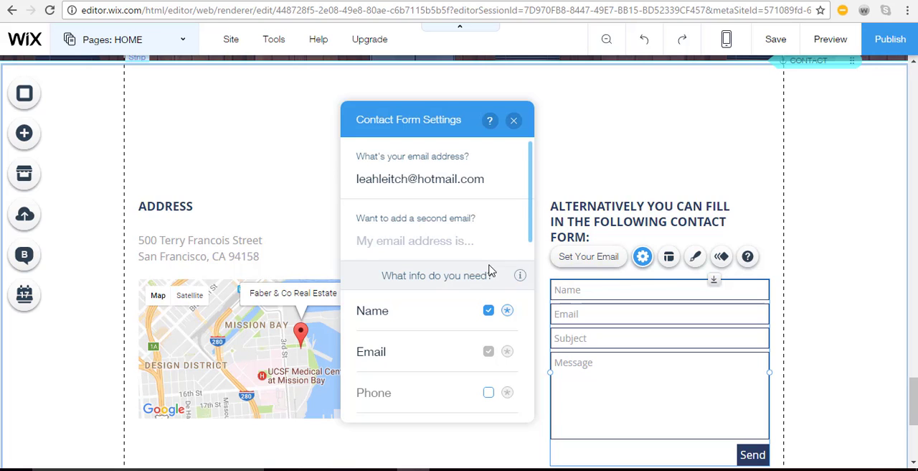
{"action": "scroll", "coordinate": [490, 270], "scroll_direction": "down", "scroll_amount": 3}
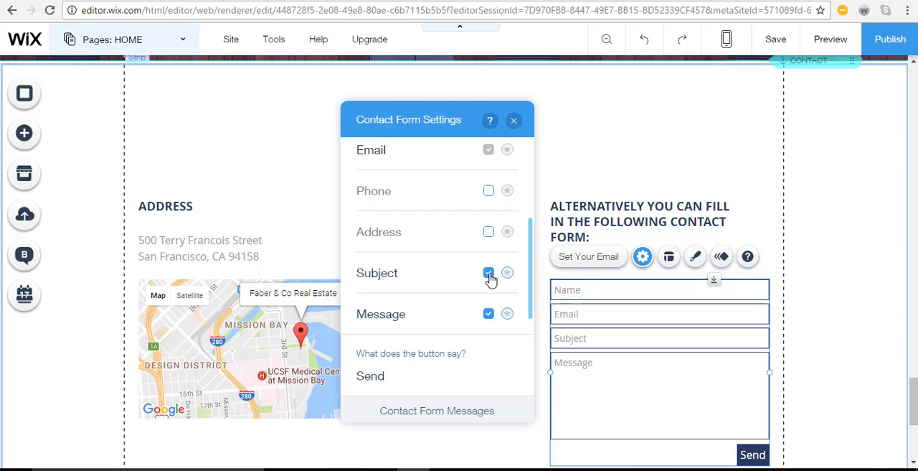
{"action": "left_click", "coordinate": [490, 274]}
{"action": "left_click", "coordinate": [514, 121]}
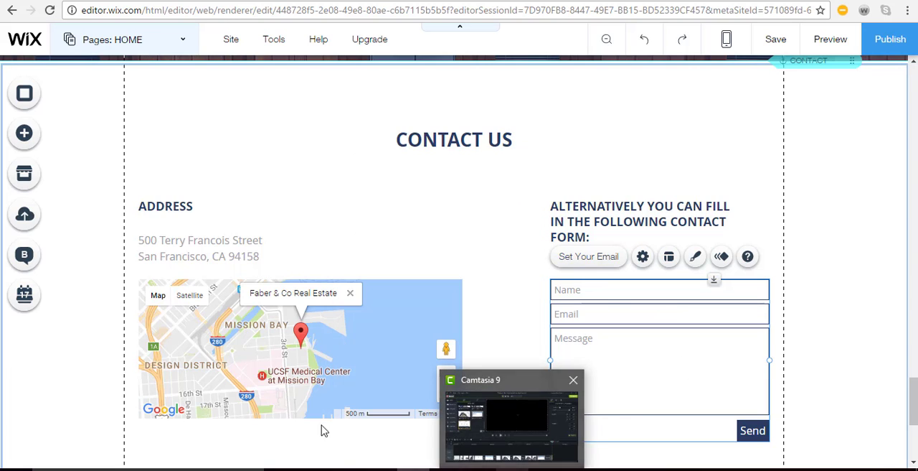
Change the Contact Us map's description to "Rockwood Realestate" and widen the map slightly towards the contact form
{"action": "left_click", "coordinate": [266, 342]}
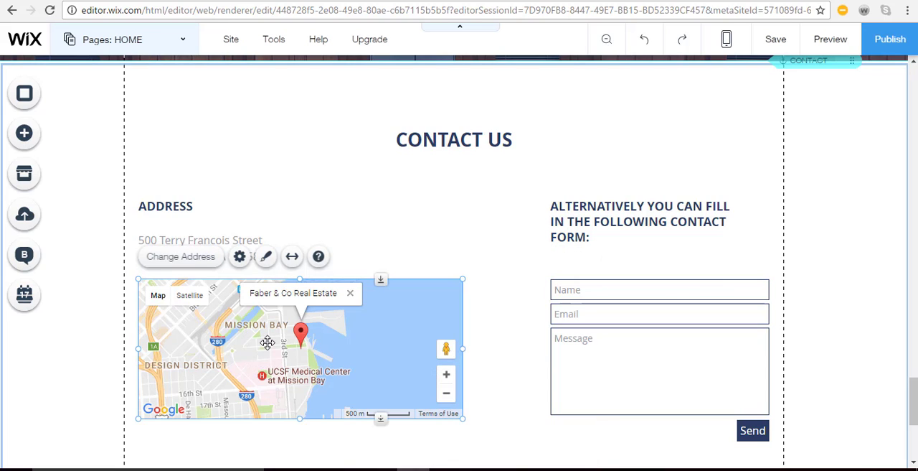
{"action": "left_click", "coordinate": [185, 265]}
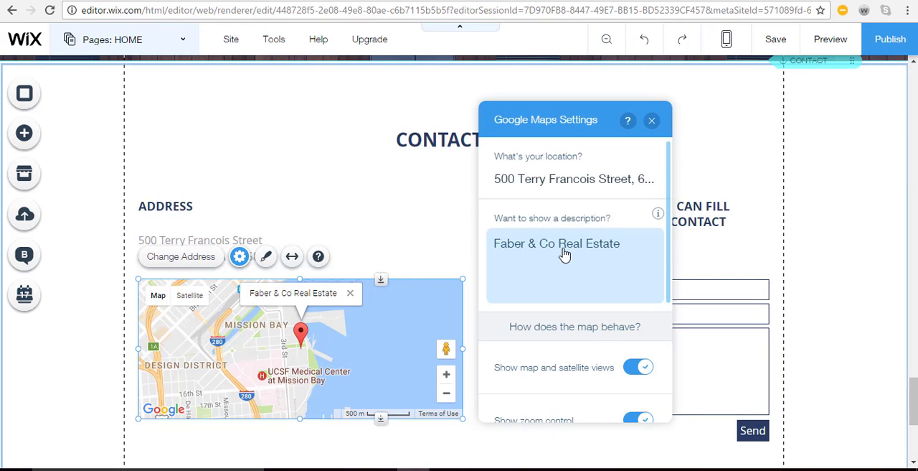
{"action": "left_click", "coordinate": [564, 248]}
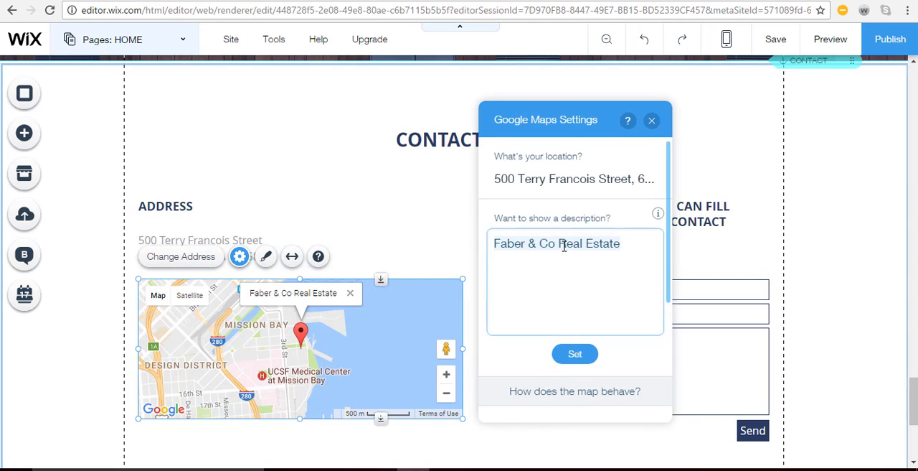
{"action": "type", "text": "Rockwood "}
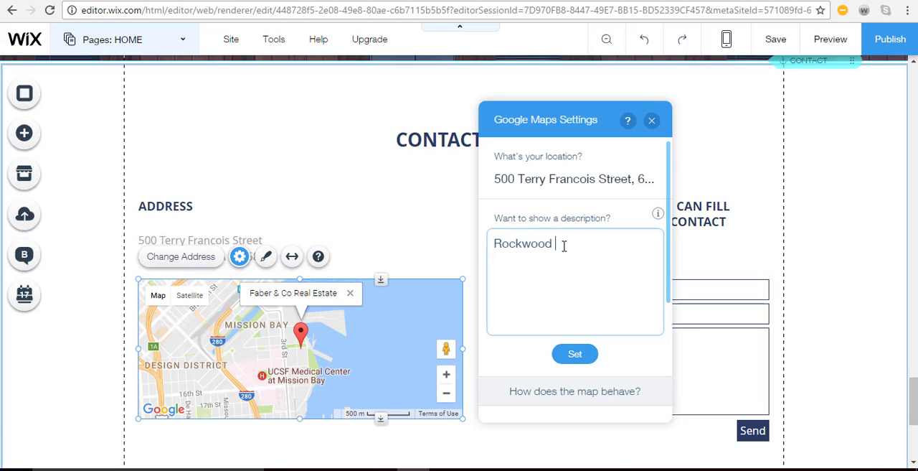
{"action": "type", "text": "Realestate"}
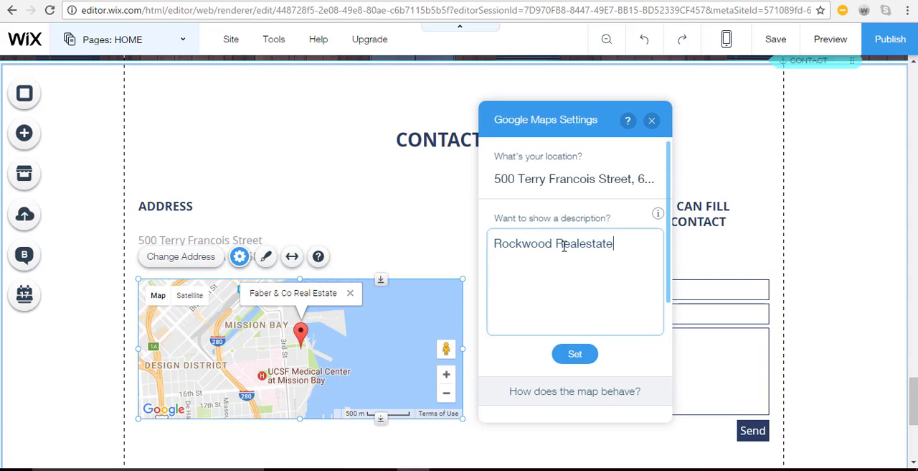
{"action": "left_click", "coordinate": [578, 355]}
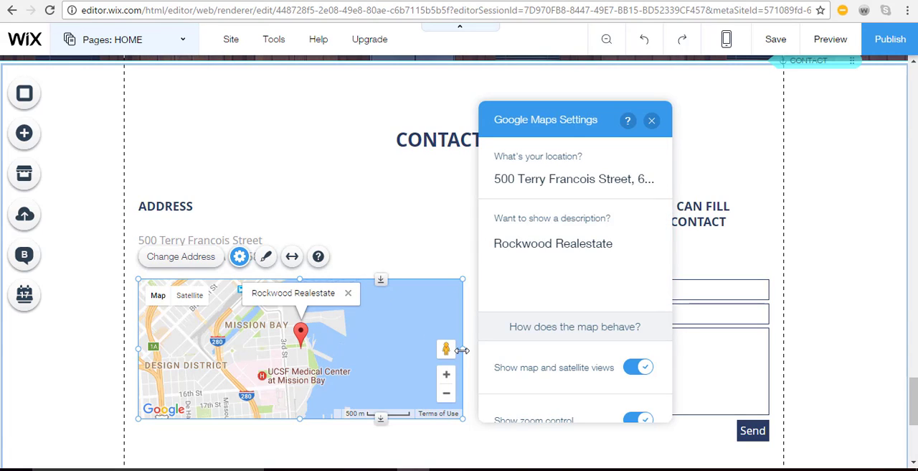
{"action": "left_click_drag", "start_coordinate": [462, 349], "coordinate": [481, 356]}
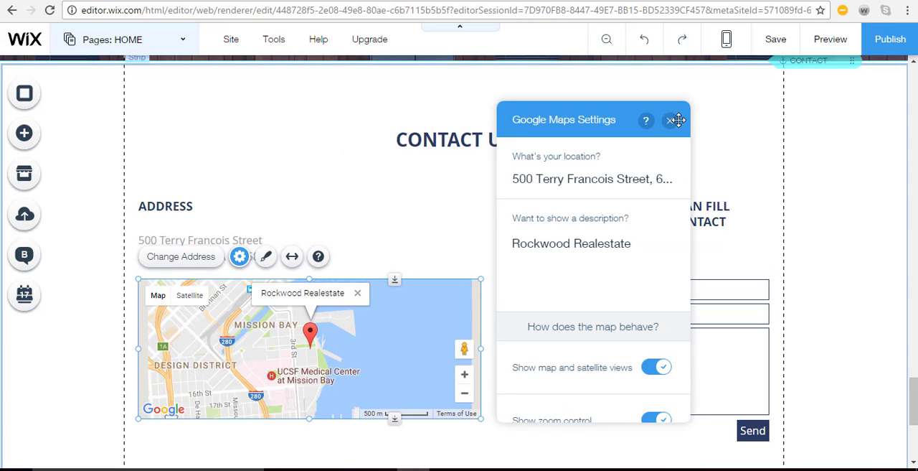
{"action": "left_click", "coordinate": [670, 121]}
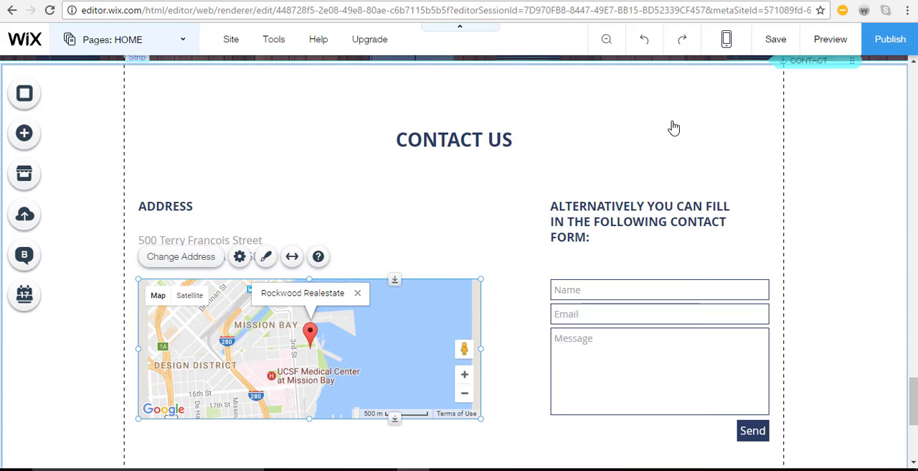
Try adding the white circular Pinterest icon to the footer's social bar, and discard the social link changes
{"action": "scroll", "coordinate": [495, 291], "scroll_direction": "down", "scroll_amount": 4}
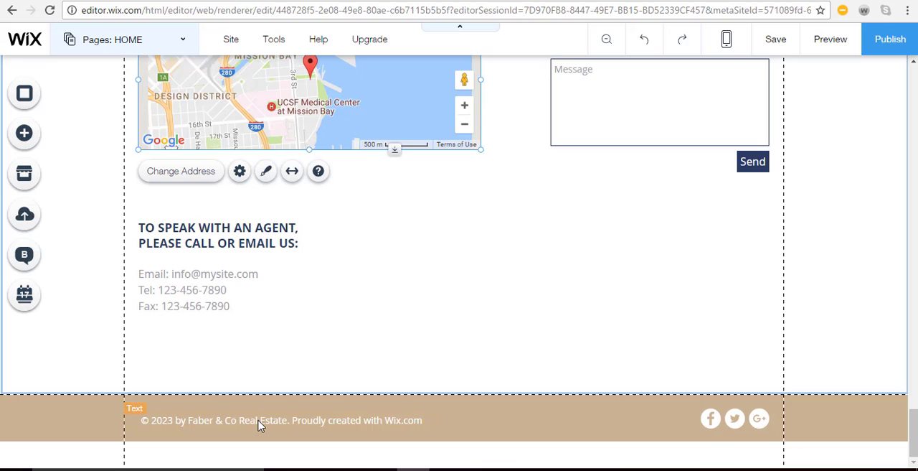
{"action": "left_click", "coordinate": [733, 423]}
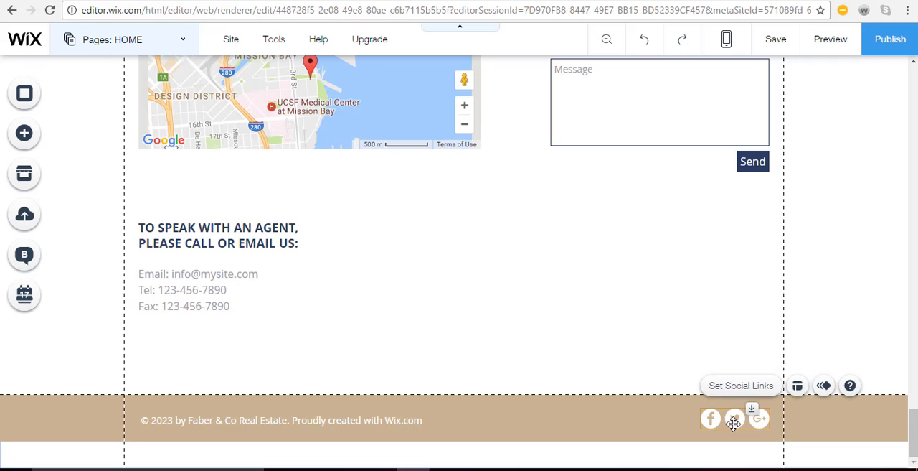
{"action": "left_click", "coordinate": [741, 386]}
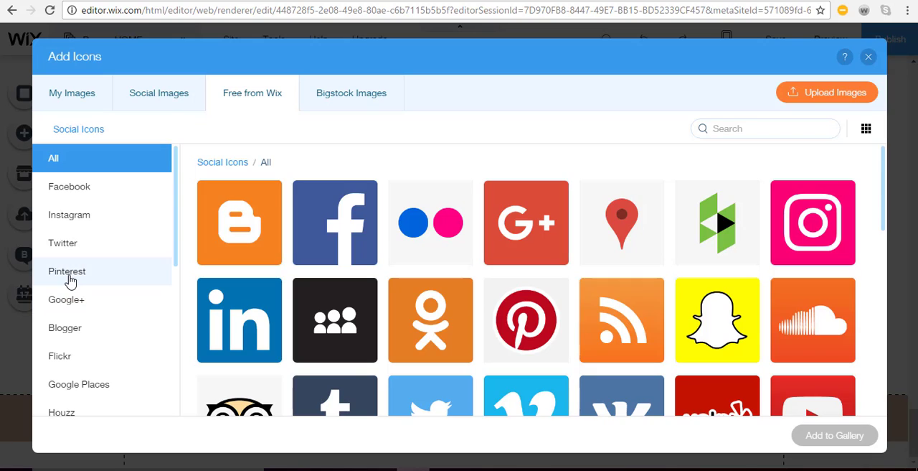
{"action": "left_click", "coordinate": [69, 278]}
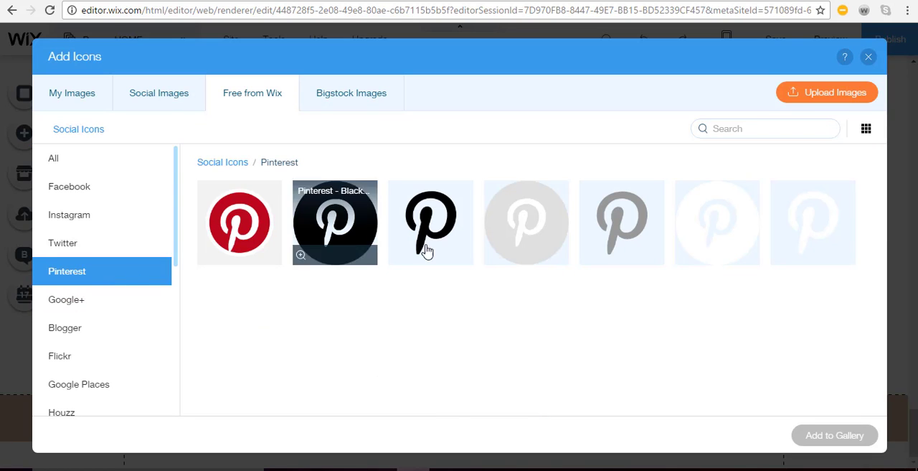
{"action": "left_click", "coordinate": [703, 232]}
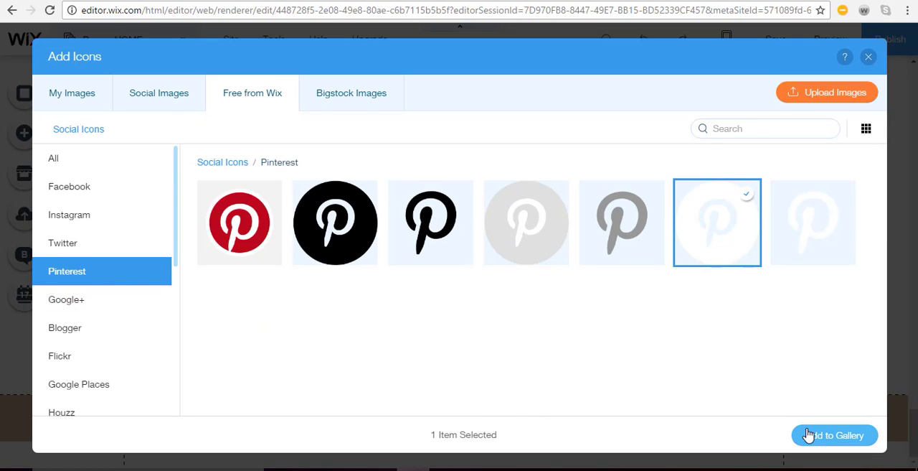
{"action": "left_click", "coordinate": [814, 435]}
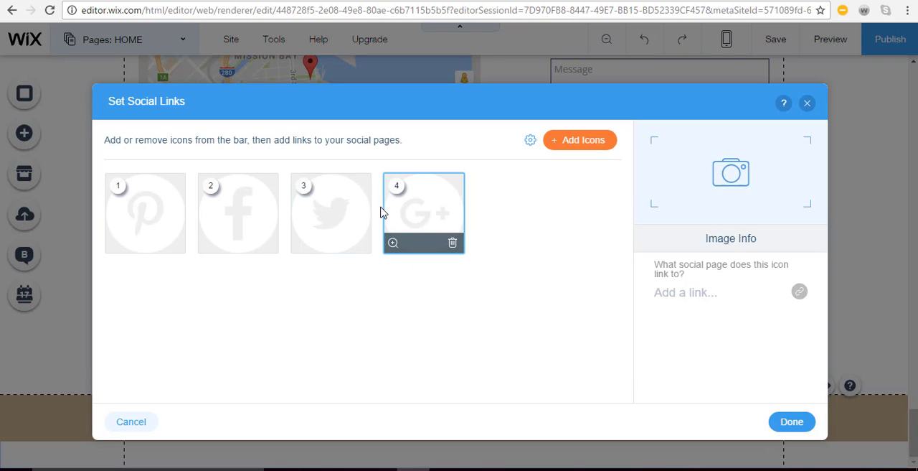
{"action": "left_click", "coordinate": [127, 217]}
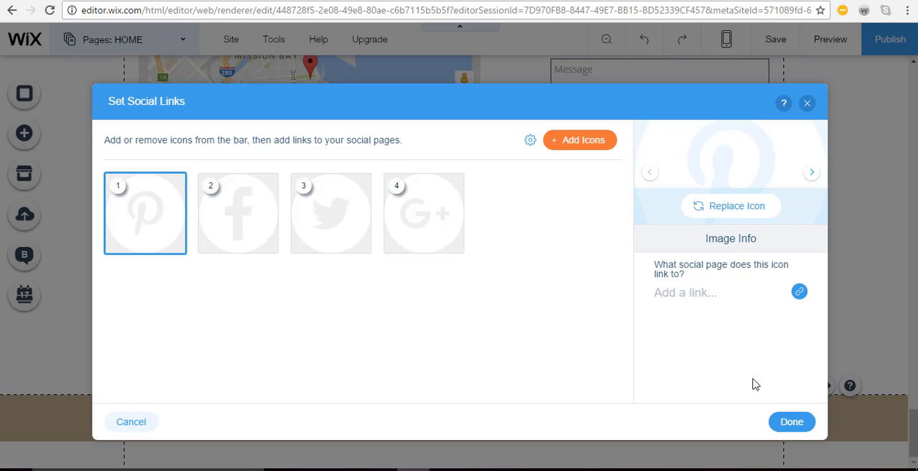
{"action": "left_click", "coordinate": [807, 105]}
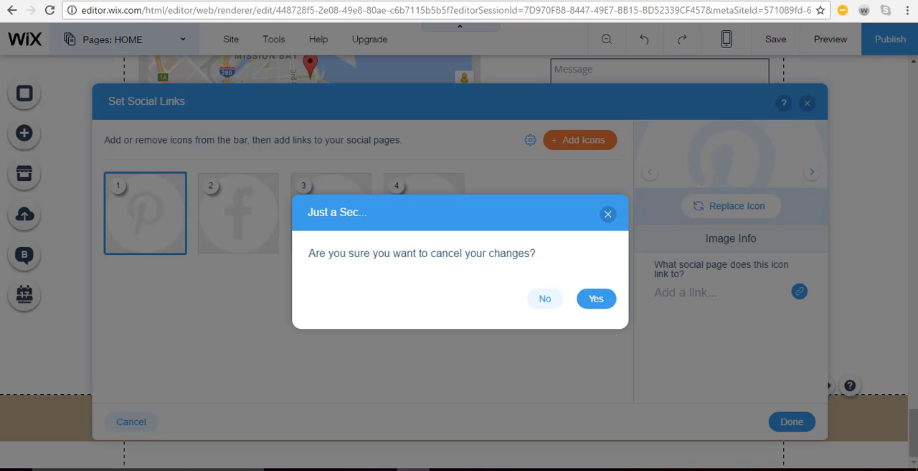
{"action": "left_click", "coordinate": [596, 299]}
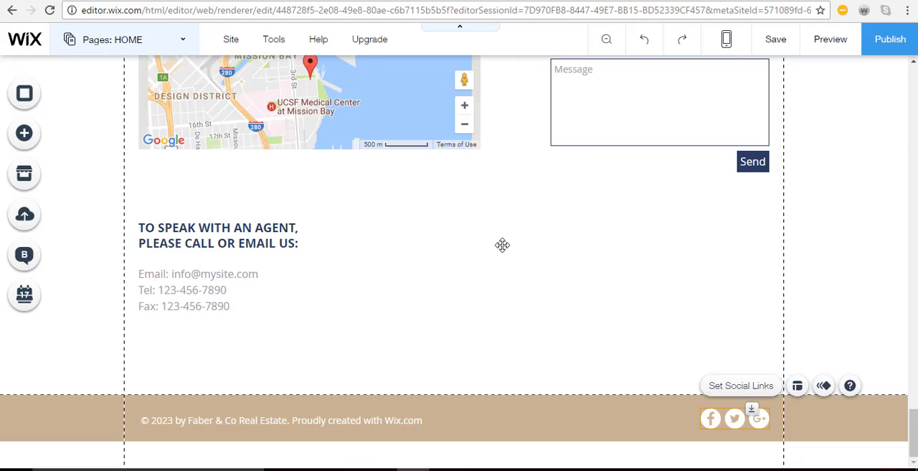
Switch to the AGENTS page and look over the agent photos, contact details and background strip
{"action": "scroll", "coordinate": [366, 240], "scroll_direction": "up", "scroll_amount": 8}
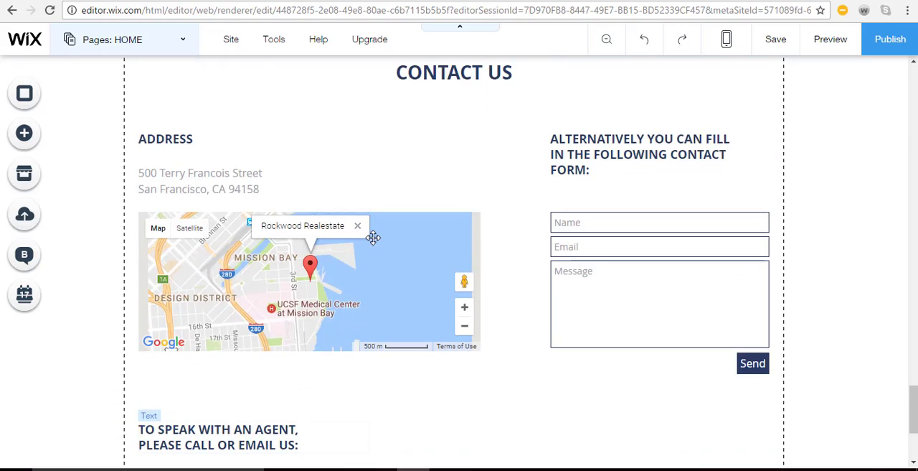
{"action": "scroll", "coordinate": [374, 245], "scroll_direction": "up", "scroll_amount": 20}
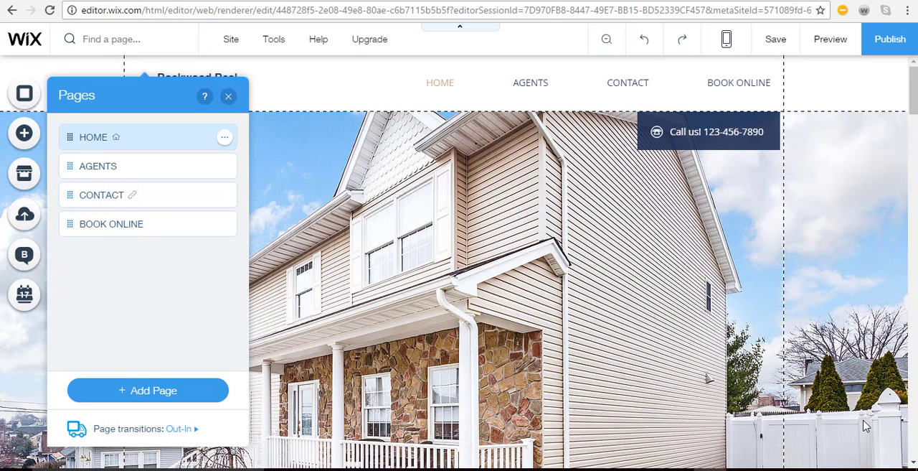
{"action": "left_click", "coordinate": [124, 166]}
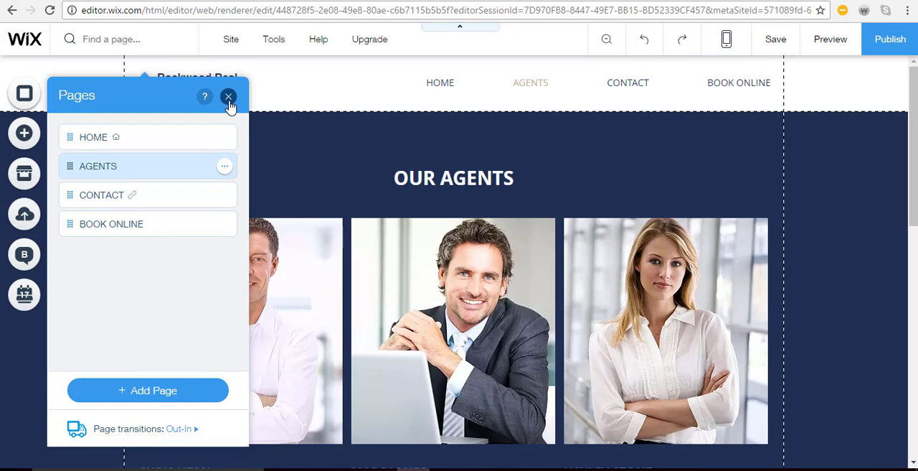
{"action": "left_click", "coordinate": [228, 97]}
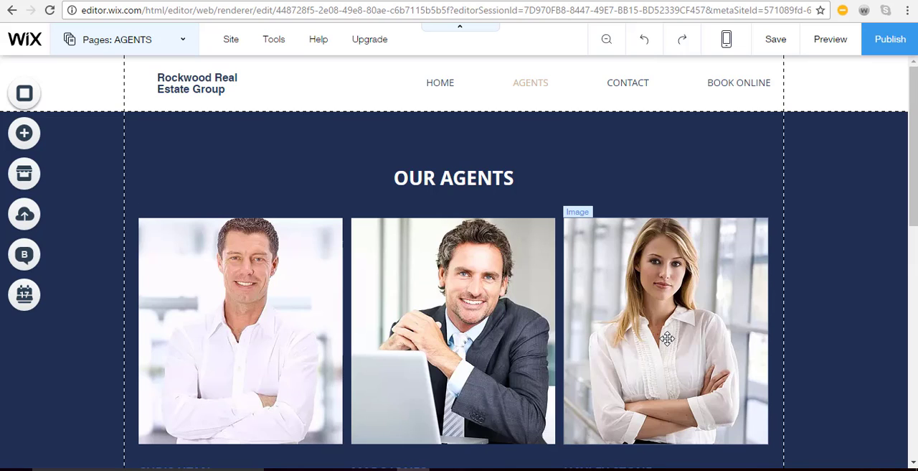
{"action": "scroll", "coordinate": [412, 355], "scroll_direction": "down", "scroll_amount": 3}
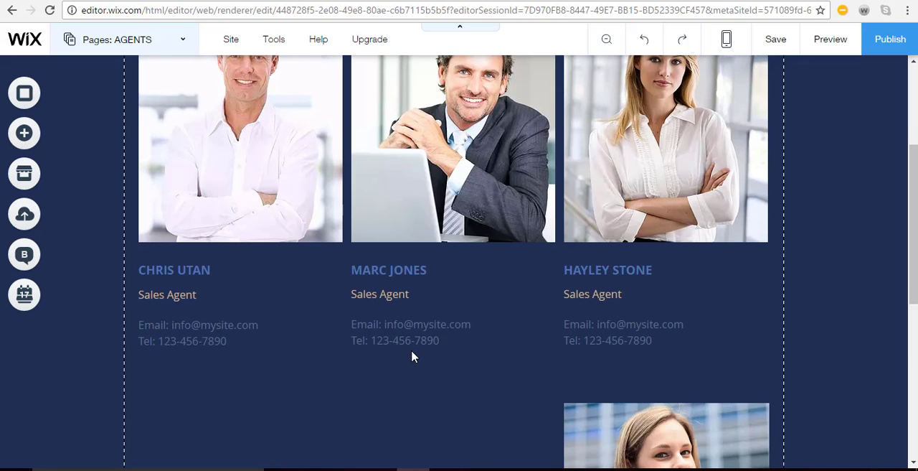
{"action": "scroll", "coordinate": [412, 355], "scroll_direction": "up", "scroll_amount": 1}
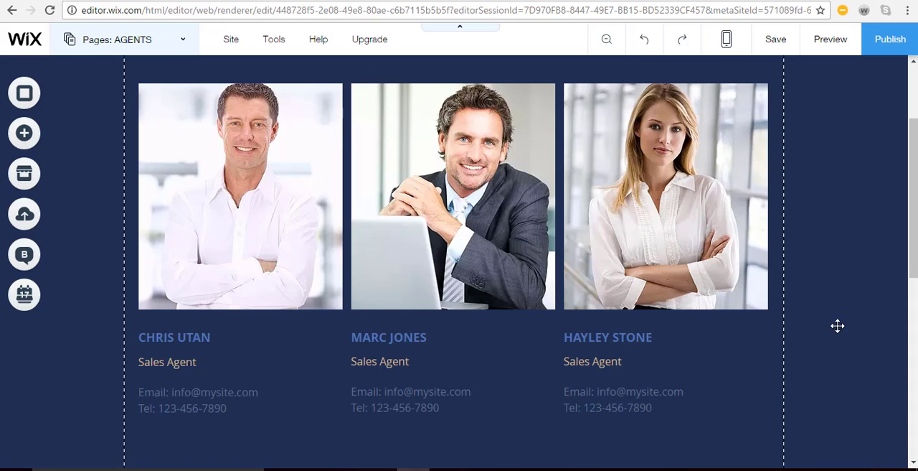
{"action": "left_click", "coordinate": [834, 289]}
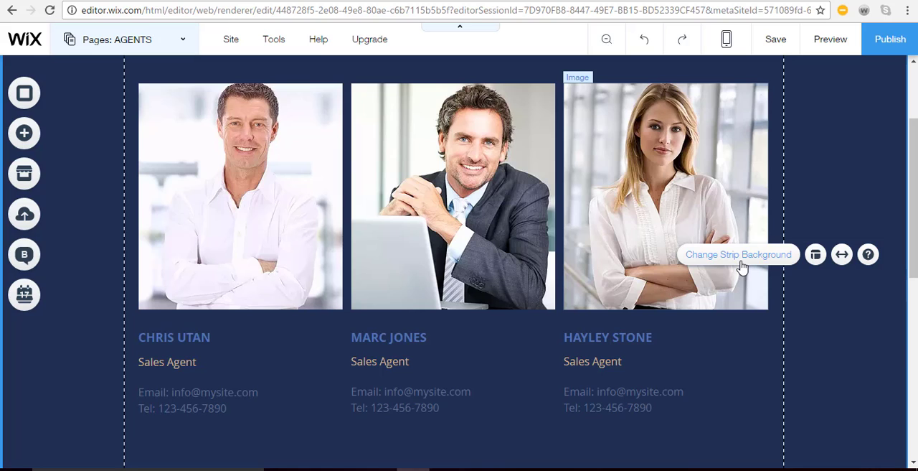
Add a new page named FAQ to the site and move it below BOOK ONLINE in the page order
{"action": "left_click", "coordinate": [185, 44]}
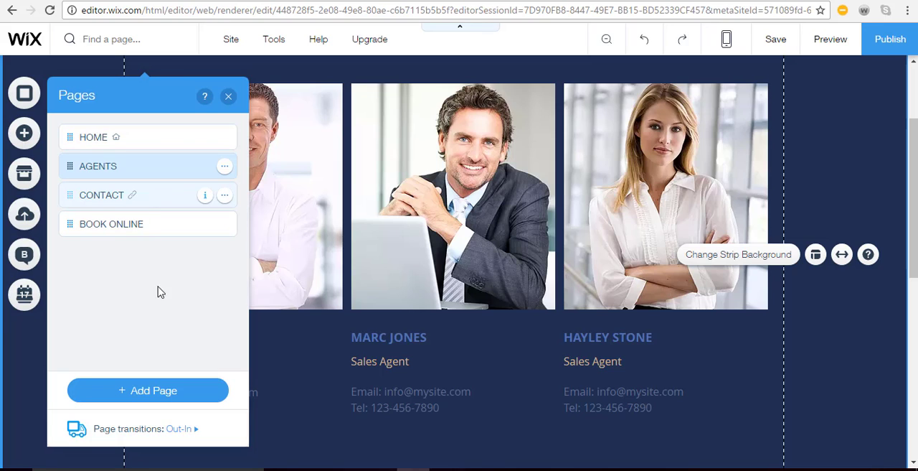
{"action": "left_click", "coordinate": [149, 392]}
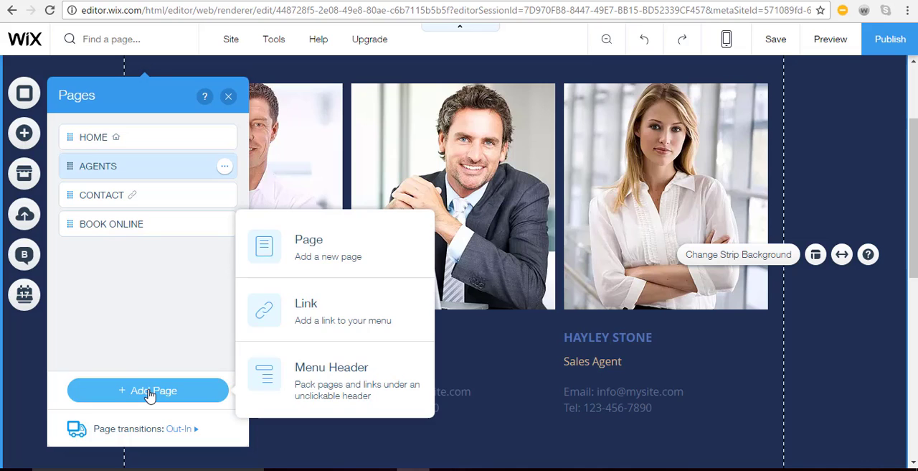
{"action": "left_click", "coordinate": [302, 248]}
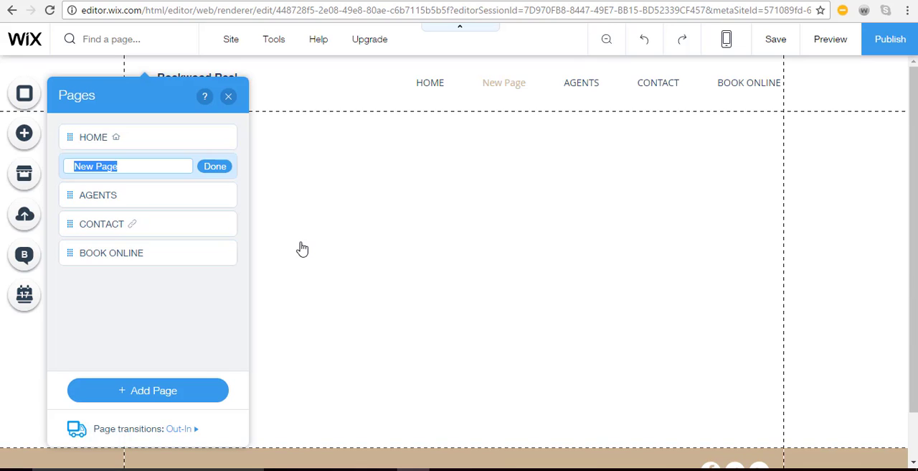
{"action": "type", "text": "F"}
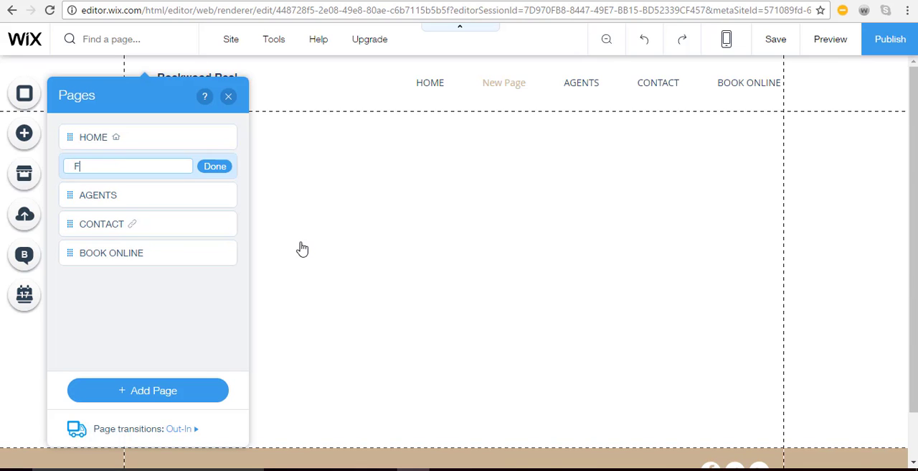
{"action": "type", "text": "AQ"}
{"action": "key", "text": "Return"}
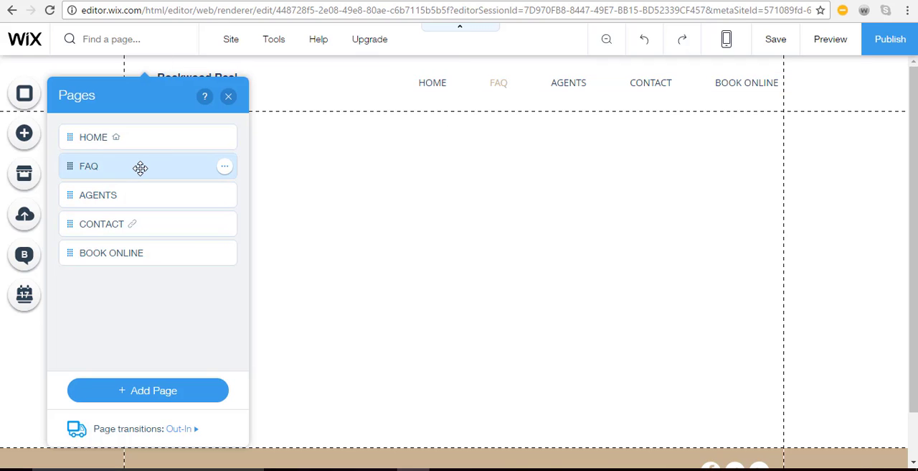
{"action": "left_click_drag", "start_coordinate": [143, 180], "coordinate": [128, 291]}
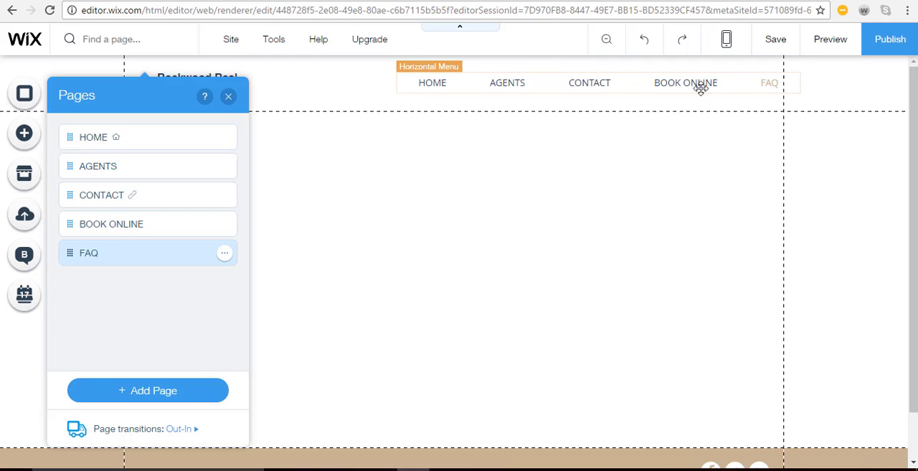
{"action": "left_click", "coordinate": [228, 97]}
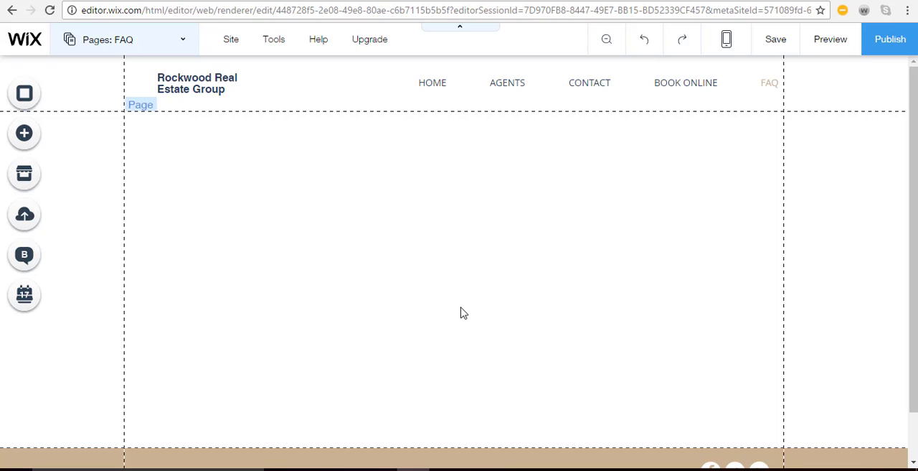
Add a themed Page Title text element near the top centre of the FAQ page
{"action": "left_click", "coordinate": [25, 135]}
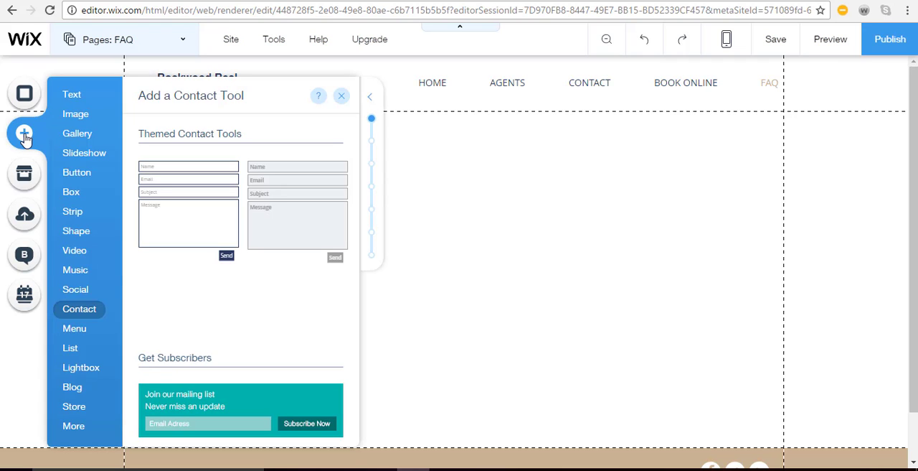
{"action": "left_click", "coordinate": [71, 95]}
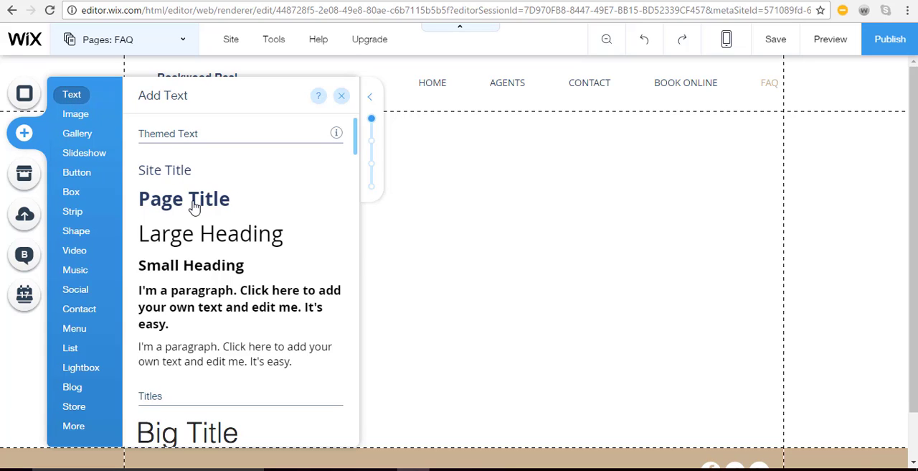
{"action": "left_click_drag", "start_coordinate": [194, 206], "coordinate": [459, 148]}
{"action": "left_click", "coordinate": [341, 95]}
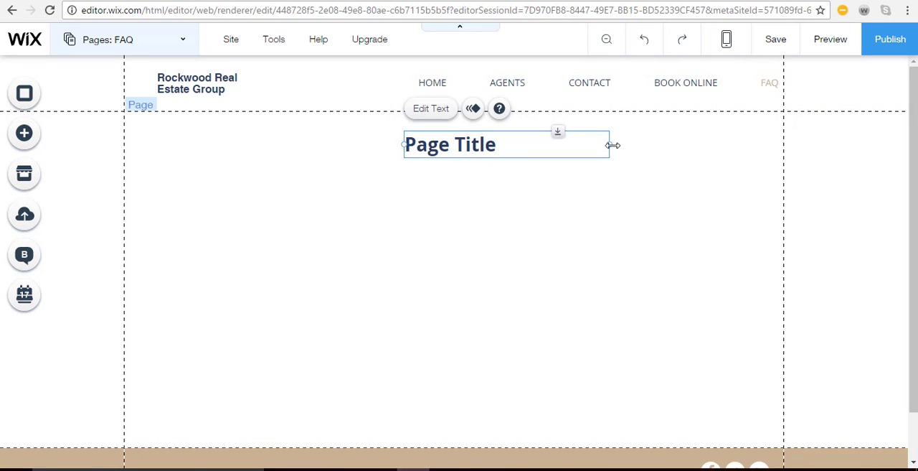
Replace the placeholder wording of the new page title with "FAQ"
{"action": "left_click", "coordinate": [432, 109]}
{"action": "type", "text": "F"}
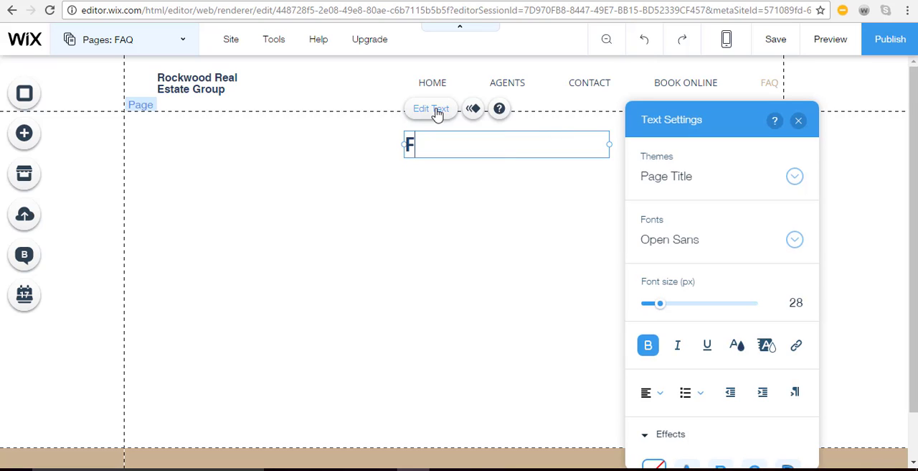
{"action": "type", "text": "AQ"}
{"action": "key", "text": "BackSpace"}
{"action": "type", "text": "AQ"}
{"action": "left_click", "coordinate": [581, 196]}
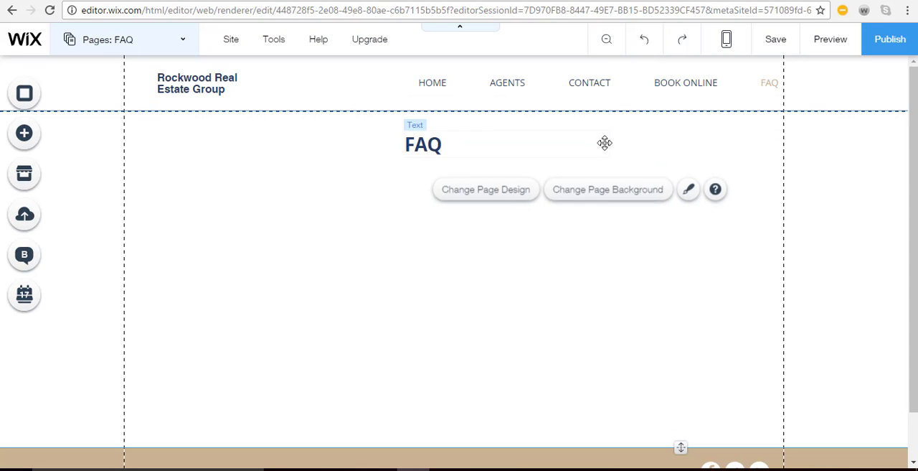
Narrow the FAQ title's text box to about 67 px, then show the editing Toolbar and align the title to the page centre
{"action": "left_click", "coordinate": [433, 140]}
{"action": "left_click_drag", "start_coordinate": [607, 142], "coordinate": [450, 147]}
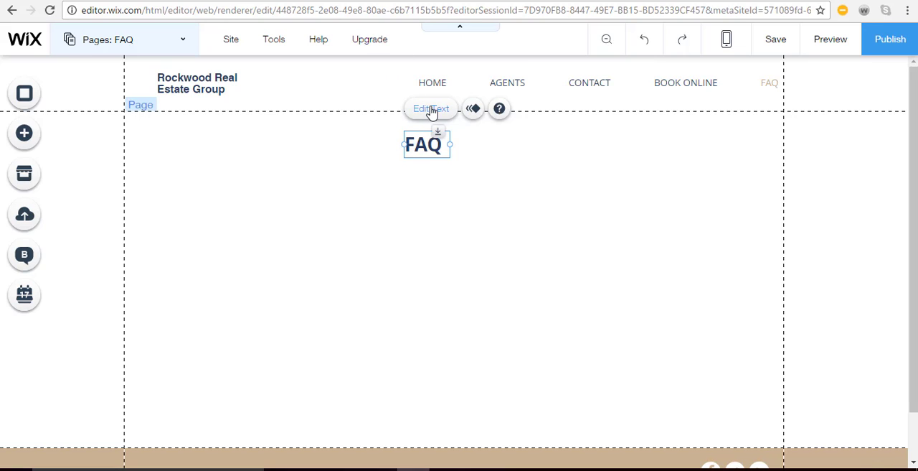
{"action": "left_click", "coordinate": [431, 109]}
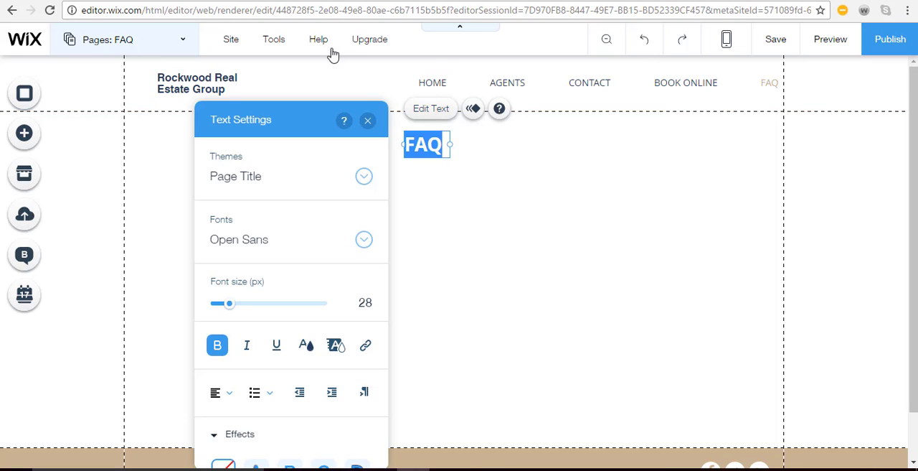
{"action": "mouse_move", "coordinate": [276, 41]}
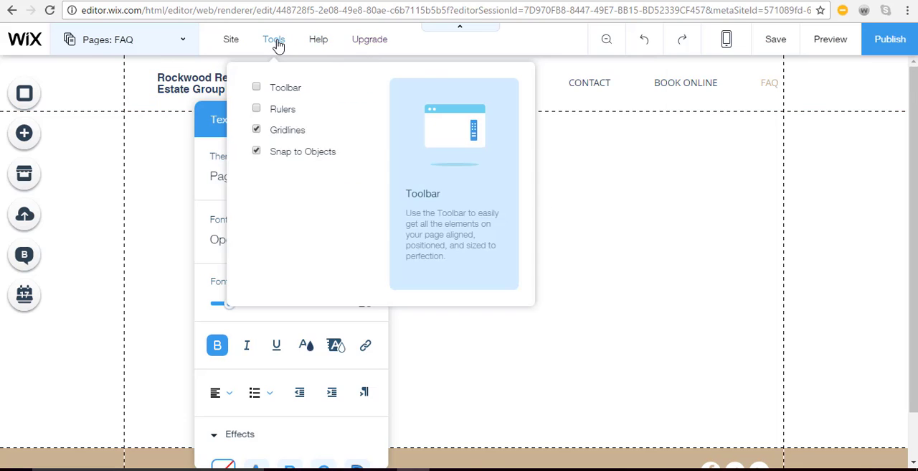
{"action": "left_click", "coordinate": [259, 88]}
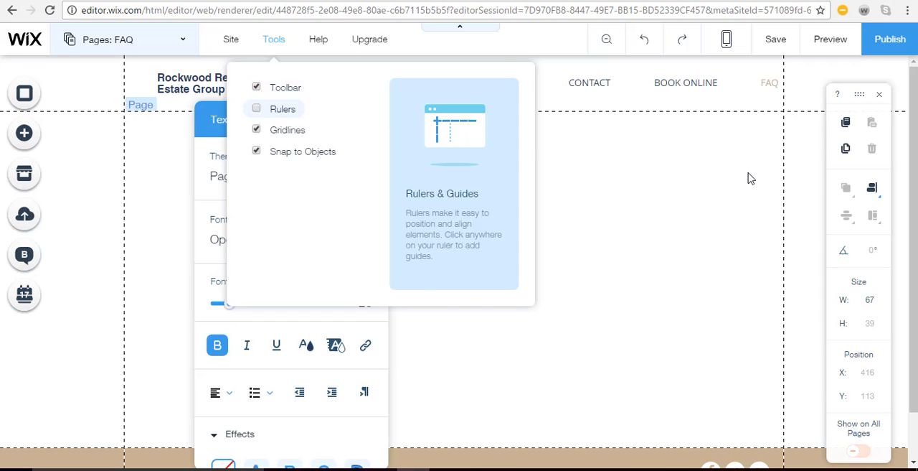
{"action": "left_click", "coordinate": [872, 191]}
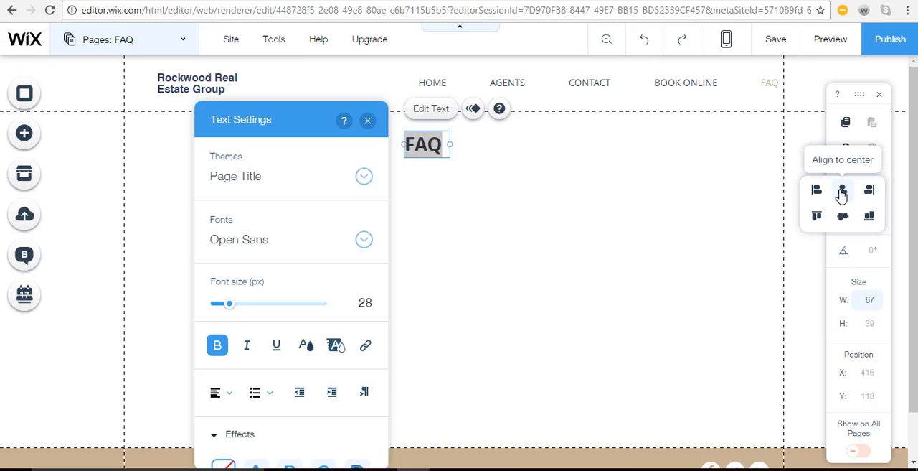
{"action": "left_click", "coordinate": [842, 196]}
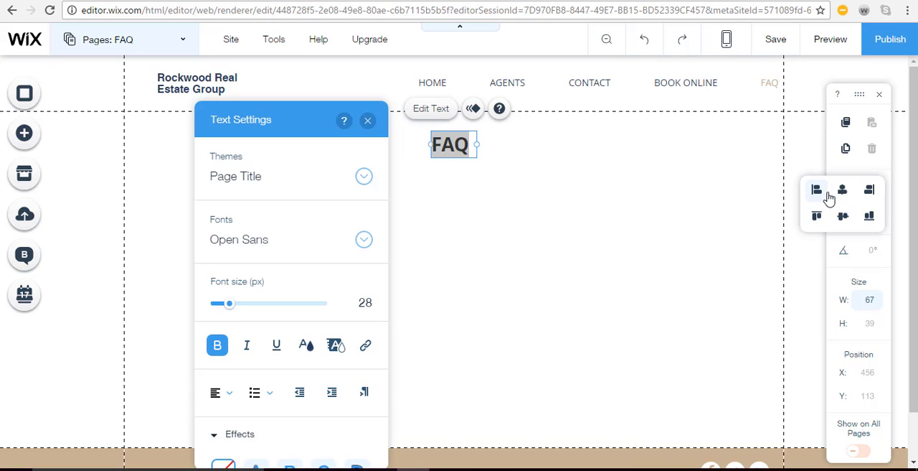
{"action": "left_click", "coordinate": [365, 131]}
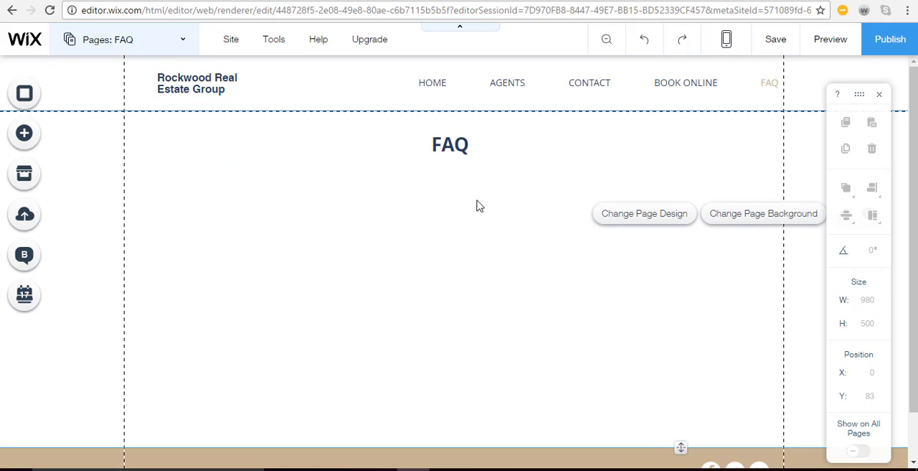
Add a themed regular paragraph below the FAQ title and widen its text box to about 708 px
{"action": "left_click", "coordinate": [27, 142]}
{"action": "scroll", "coordinate": [162, 225], "scroll_direction": "down", "scroll_amount": 2}
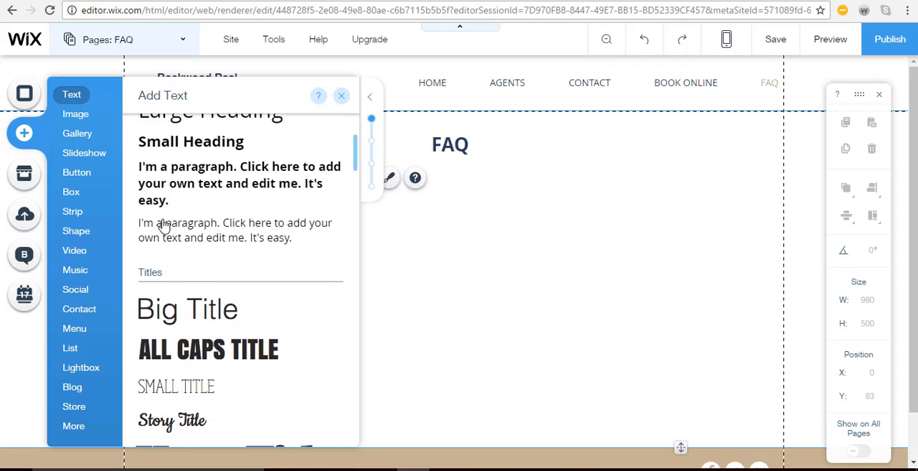
{"action": "left_click_drag", "start_coordinate": [217, 225], "coordinate": [344, 101]}
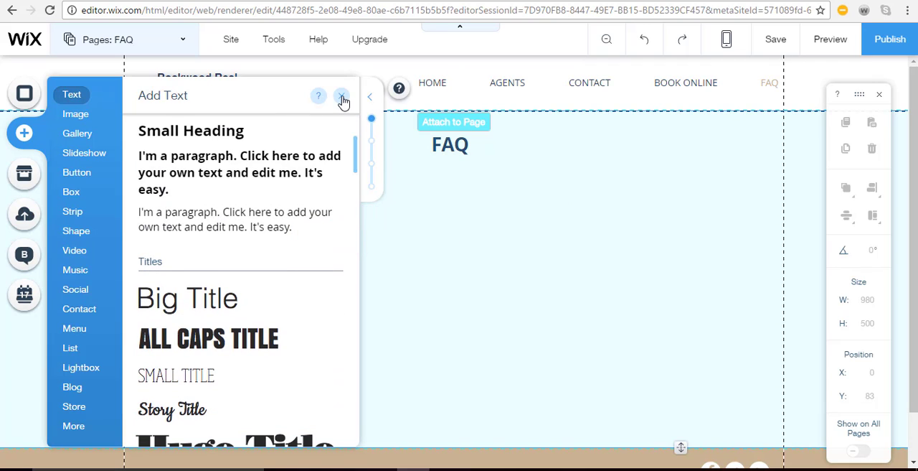
{"action": "left_click", "coordinate": [343, 99]}
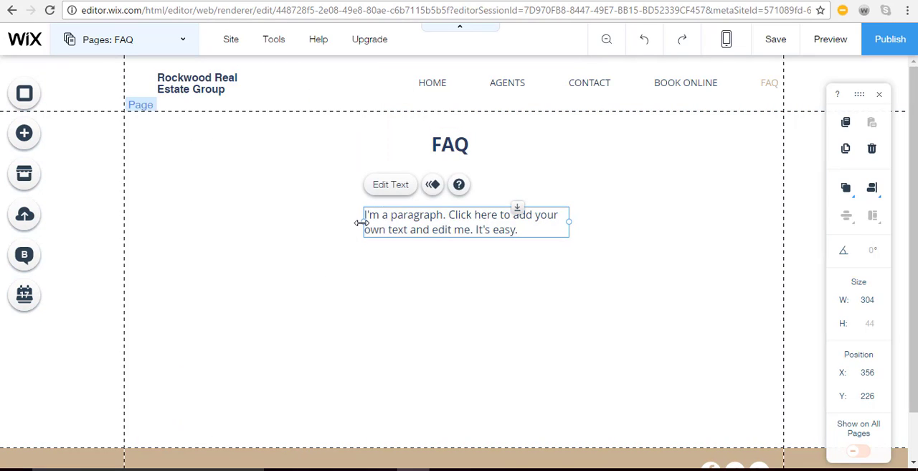
{"action": "left_click_drag", "start_coordinate": [363, 222], "coordinate": [194, 216]}
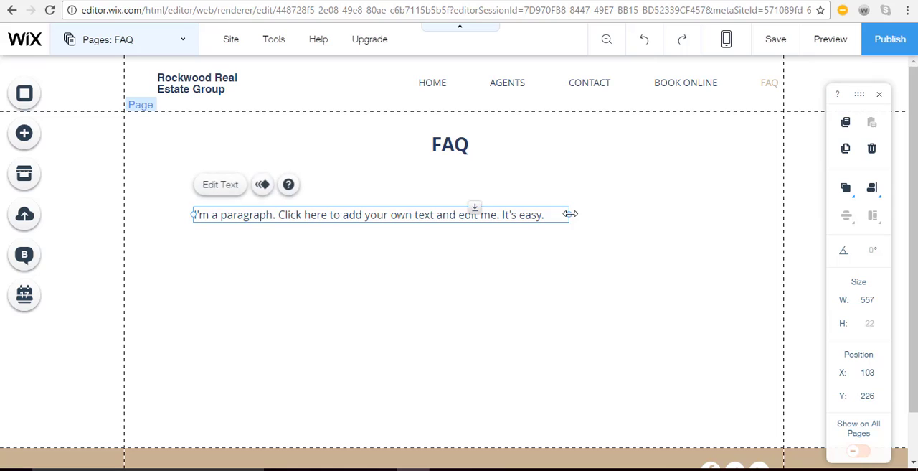
{"action": "left_click_drag", "start_coordinate": [569, 215], "coordinate": [672, 216]}
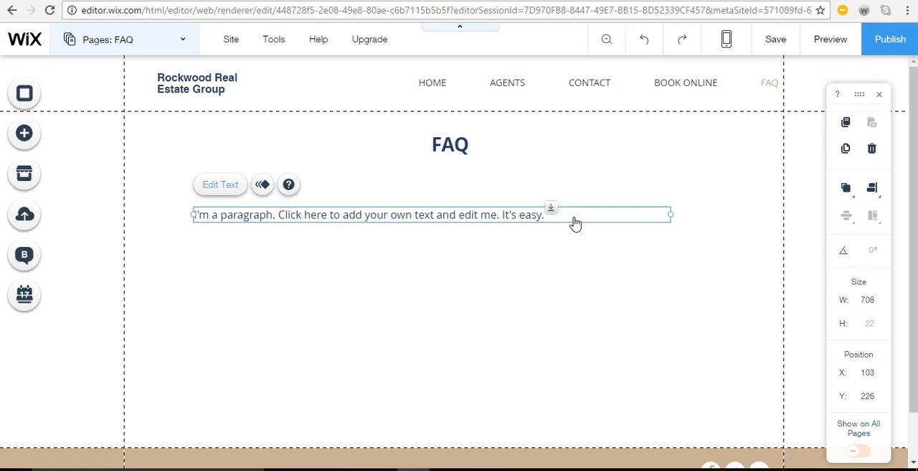
Replace the paragraph's placeholder text below the FAQ title with several blank lines
{"action": "double_click", "coordinate": [574, 223]}
{"action": "key", "text": "Return"}
{"action": "key", "text": "Return"}
{"action": "key", "text": "Return"}
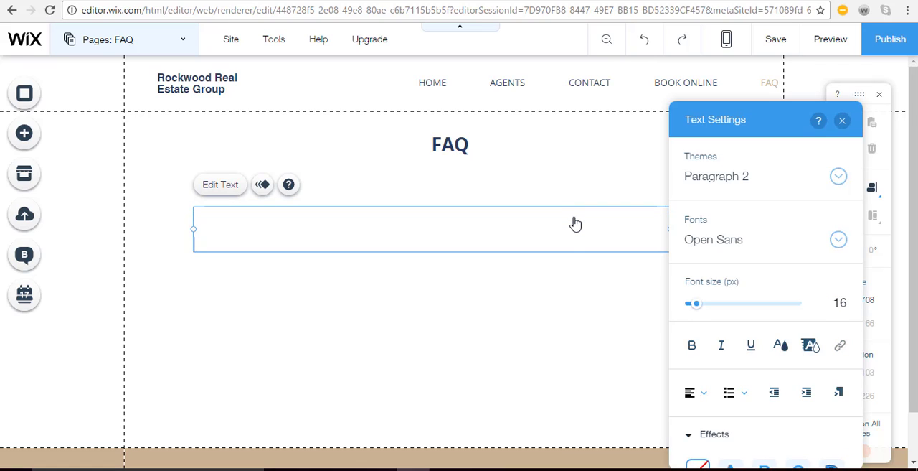
{"action": "left_click", "coordinate": [523, 386]}
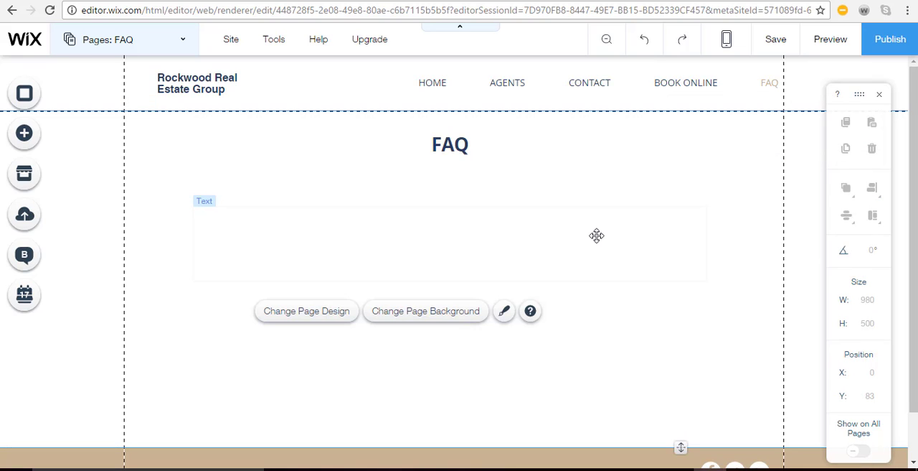
{"action": "left_click", "coordinate": [595, 268]}
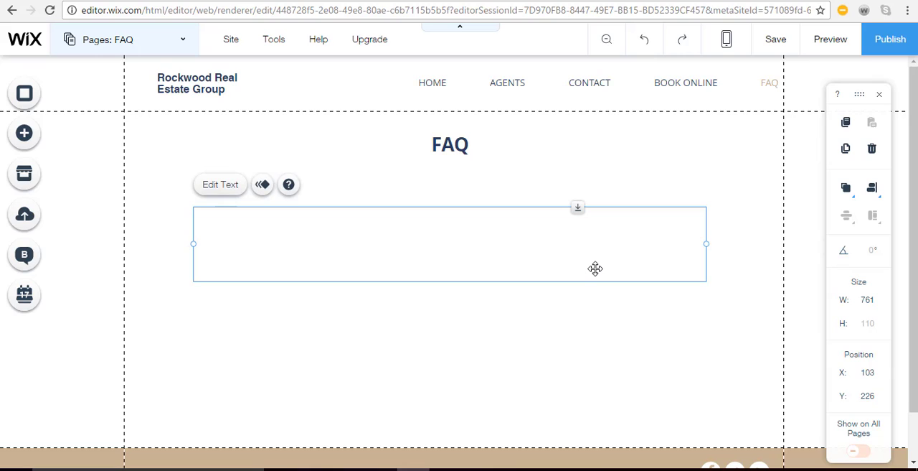
Apply the themed lavender-blue page design to the FAQ page and check it down to the footer
{"action": "left_click", "coordinate": [402, 385]}
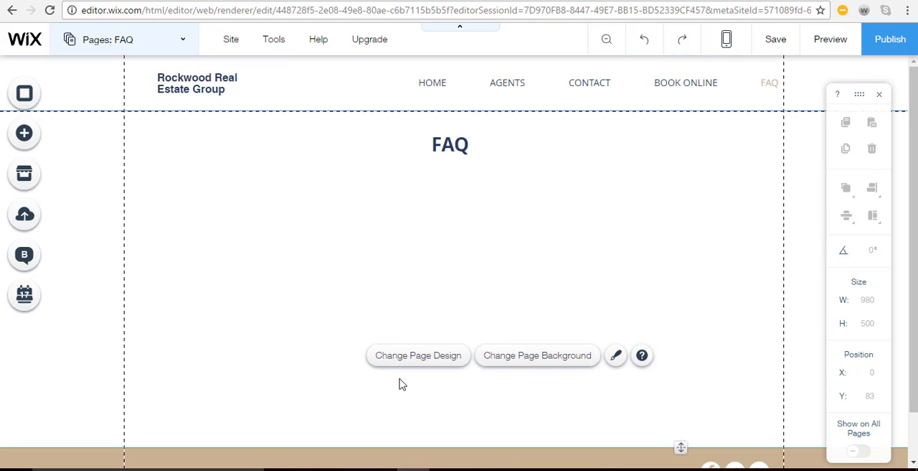
{"action": "left_click", "coordinate": [416, 368]}
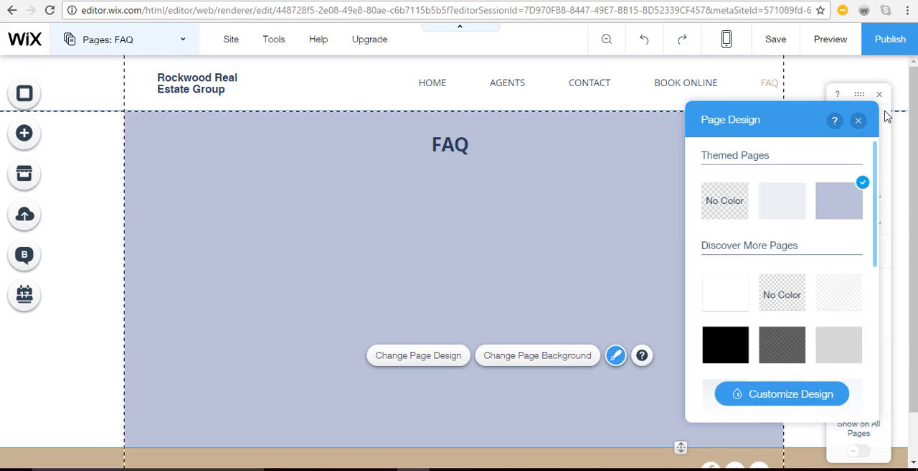
{"action": "left_click", "coordinate": [858, 120]}
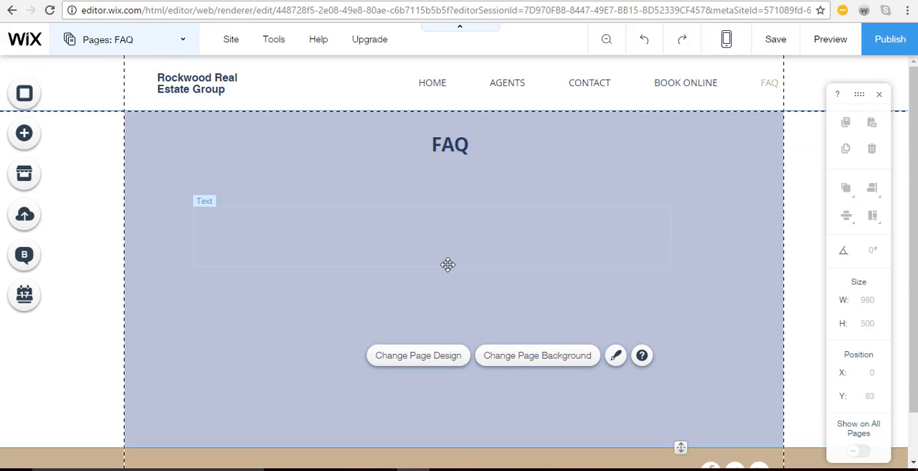
{"action": "scroll", "coordinate": [448, 265], "scroll_direction": "down", "scroll_amount": 1}
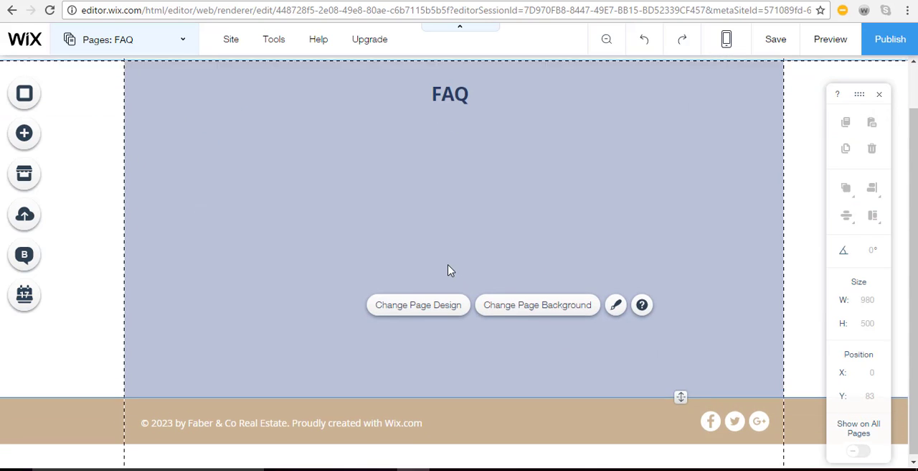
{"action": "scroll", "coordinate": [448, 265], "scroll_direction": "up", "scroll_amount": 1}
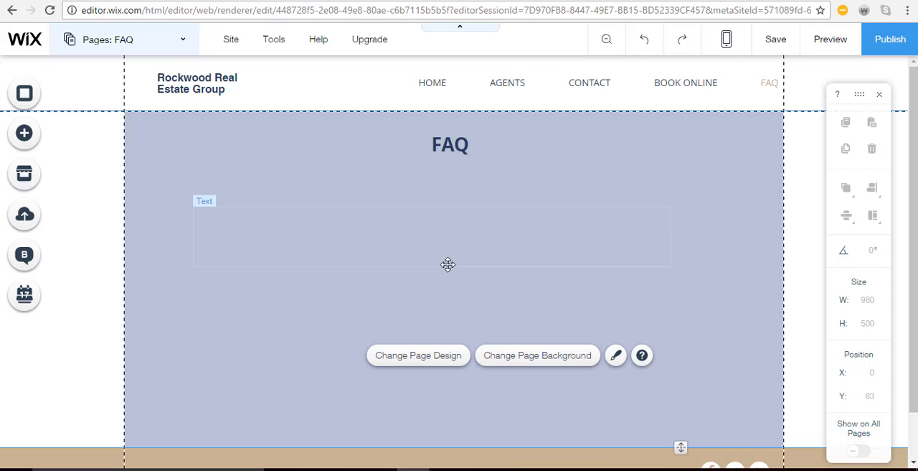
Switch to the BOOK ONLINE page and view its property listings for sale
{"action": "left_click", "coordinate": [185, 53]}
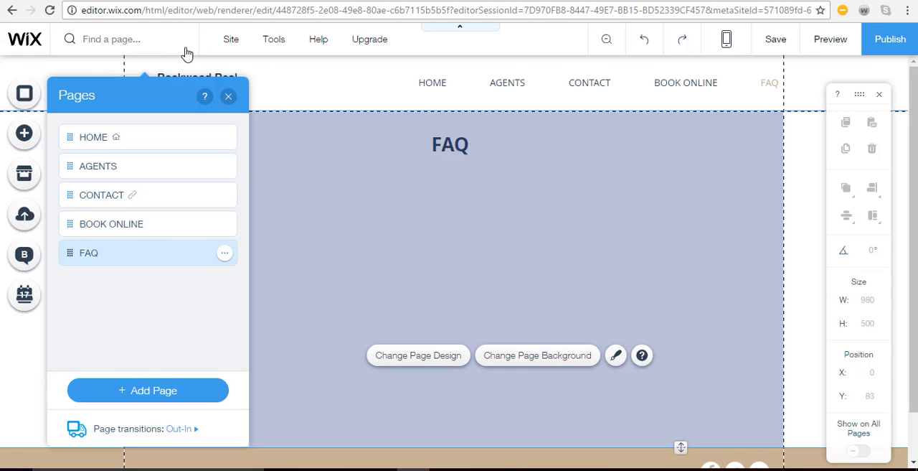
{"action": "left_click", "coordinate": [143, 225]}
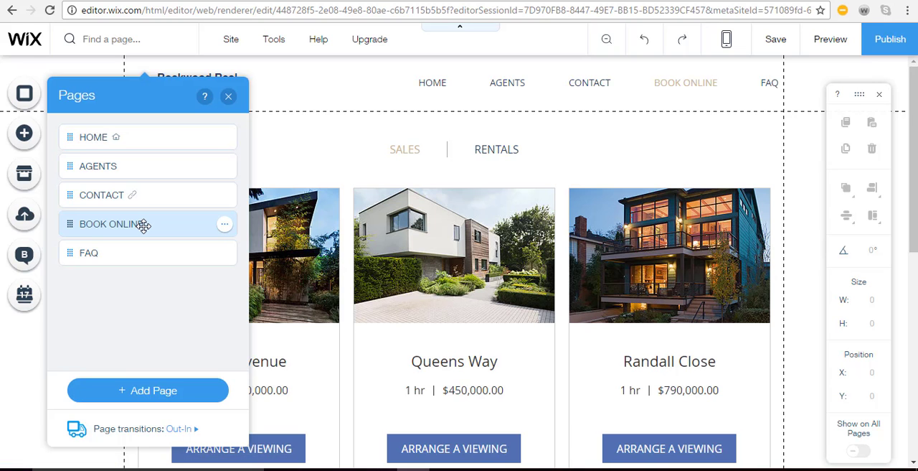
{"action": "left_click", "coordinate": [250, 131]}
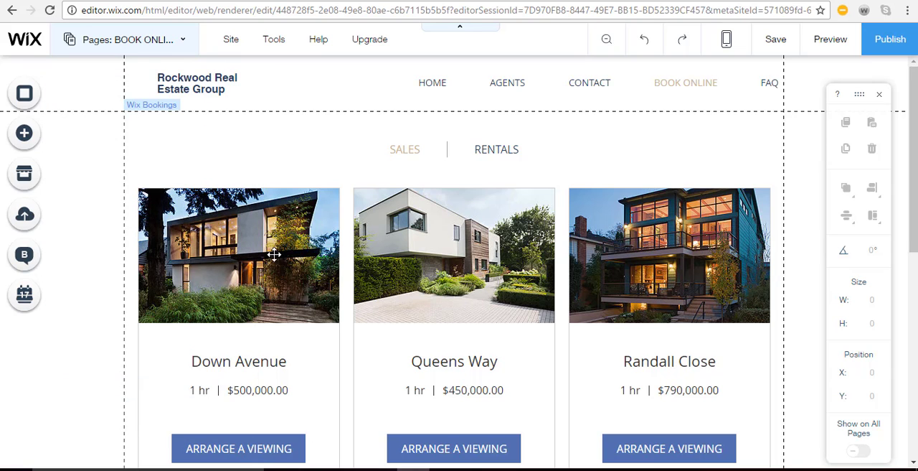
Review the property listings on the BOOK ONLINE page down to the footer and select the bookings section
{"action": "scroll", "coordinate": [277, 265], "scroll_direction": "down", "scroll_amount": 5}
{"action": "scroll", "coordinate": [278, 265], "scroll_direction": "down", "scroll_amount": 2}
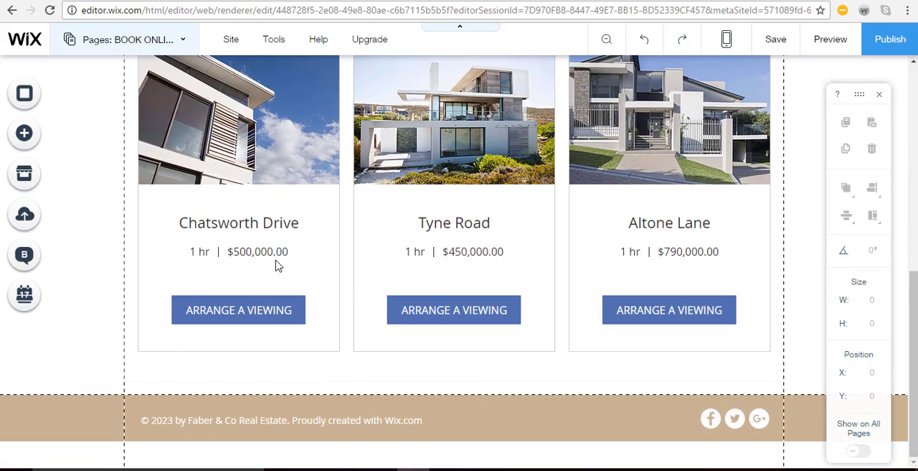
{"action": "scroll", "coordinate": [277, 266], "scroll_direction": "up", "scroll_amount": 7}
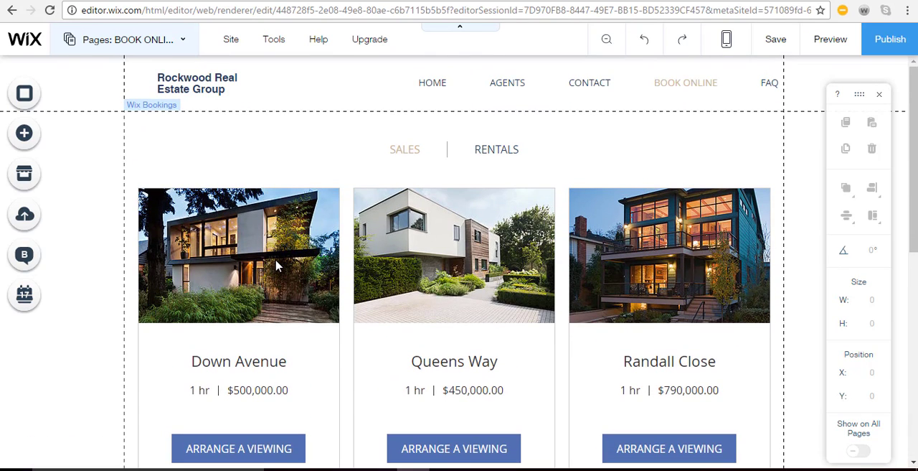
{"action": "scroll", "coordinate": [277, 266], "scroll_direction": "down", "scroll_amount": 1}
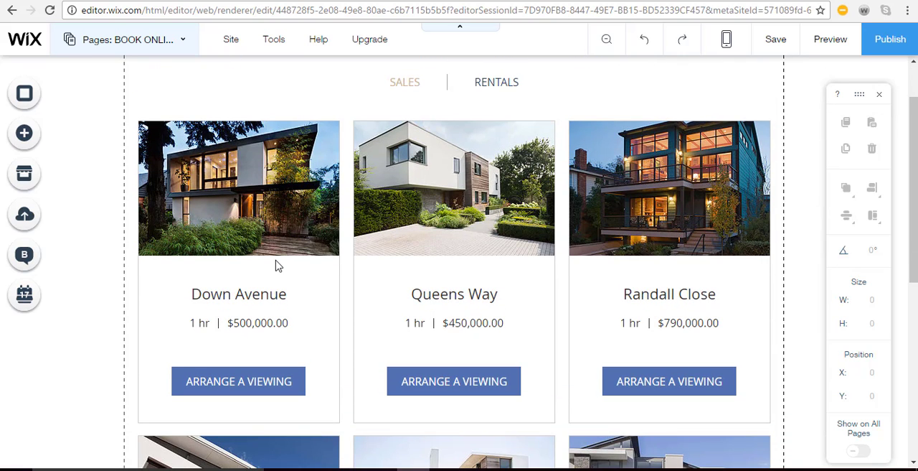
{"action": "left_click", "coordinate": [277, 266]}
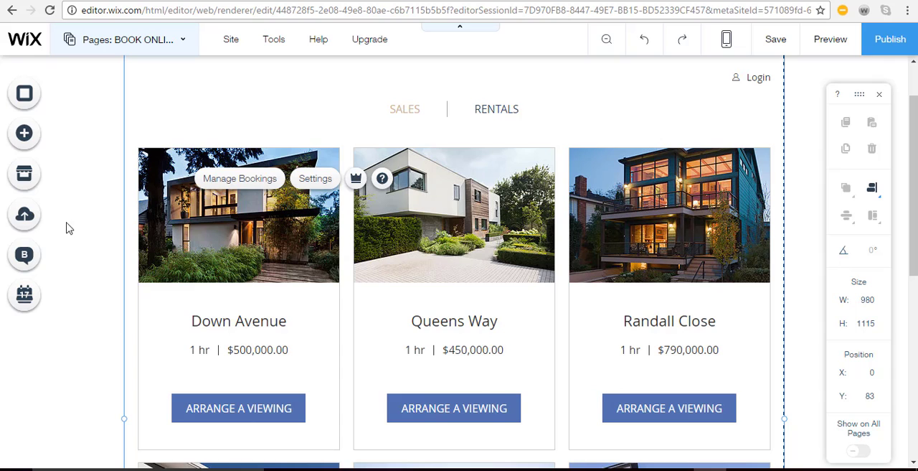
Check the Wix Bookings app in the App Market, leaving the market without opening the app
{"action": "left_click", "coordinate": [24, 177]}
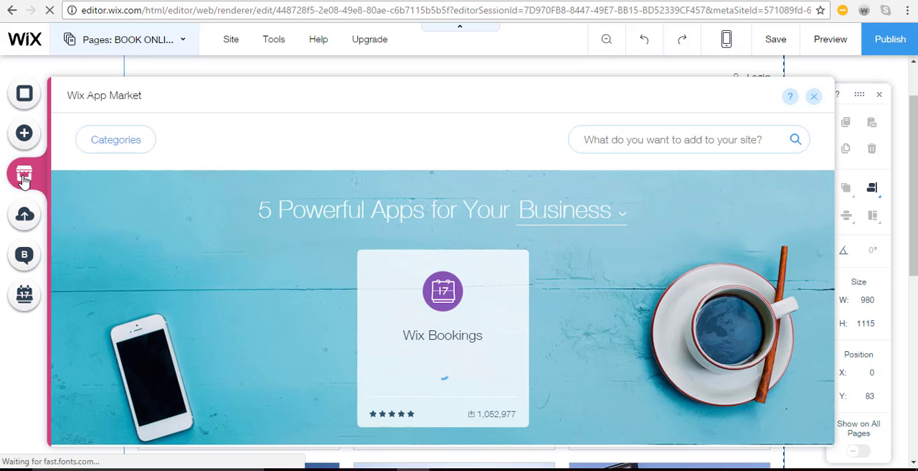
{"action": "mouse_move", "coordinate": [404, 429]}
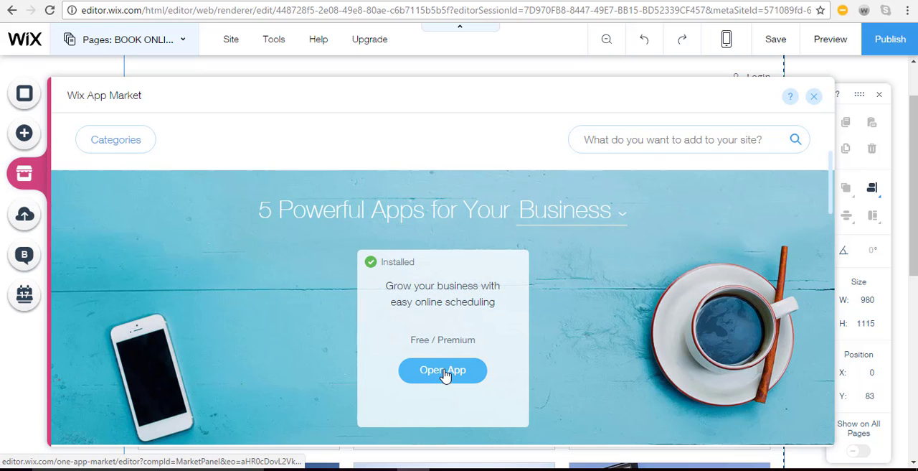
{"action": "left_click", "coordinate": [812, 98]}
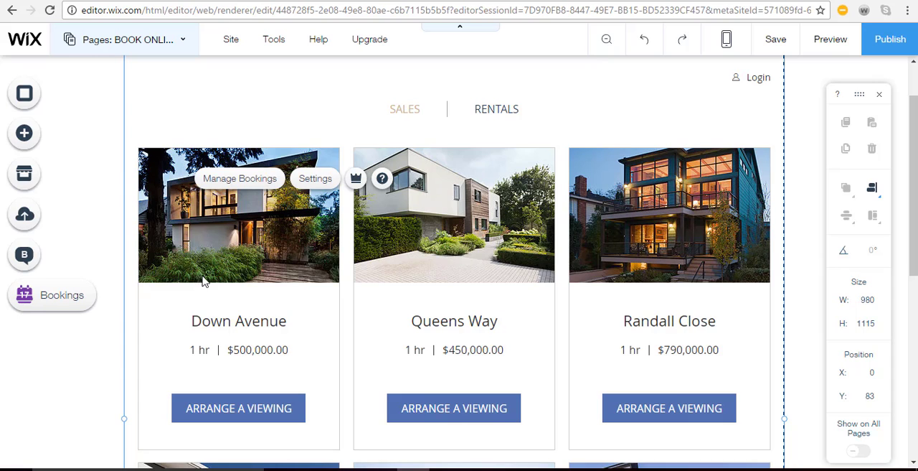
Open the bookings management for the listings and delete the entire RENTALS category with all its services
{"action": "left_click", "coordinate": [244, 242]}
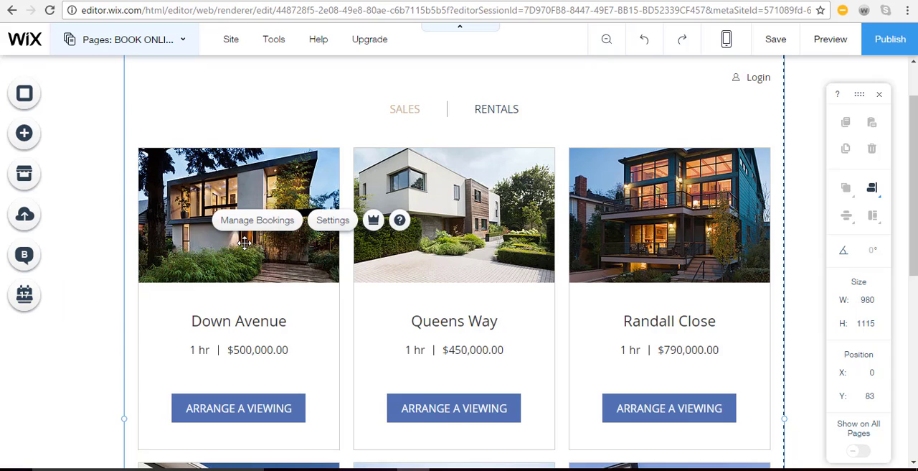
{"action": "left_click", "coordinate": [250, 222]}
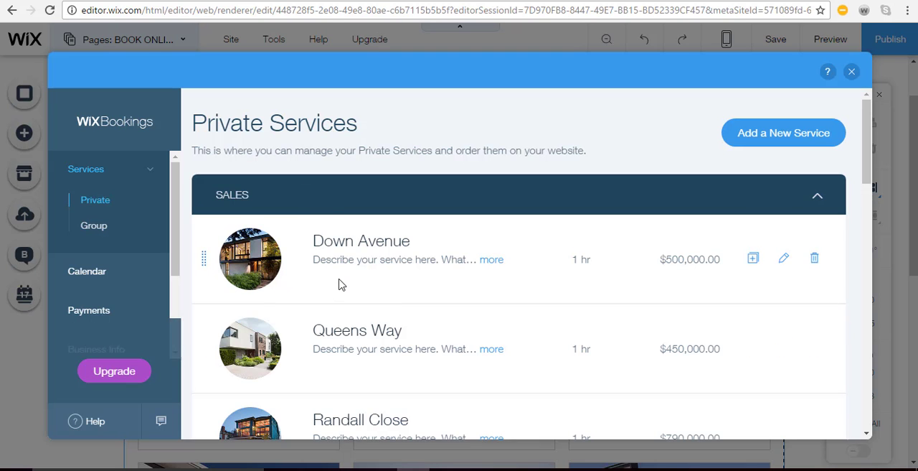
{"action": "scroll", "coordinate": [366, 208], "scroll_direction": "down", "scroll_amount": 5}
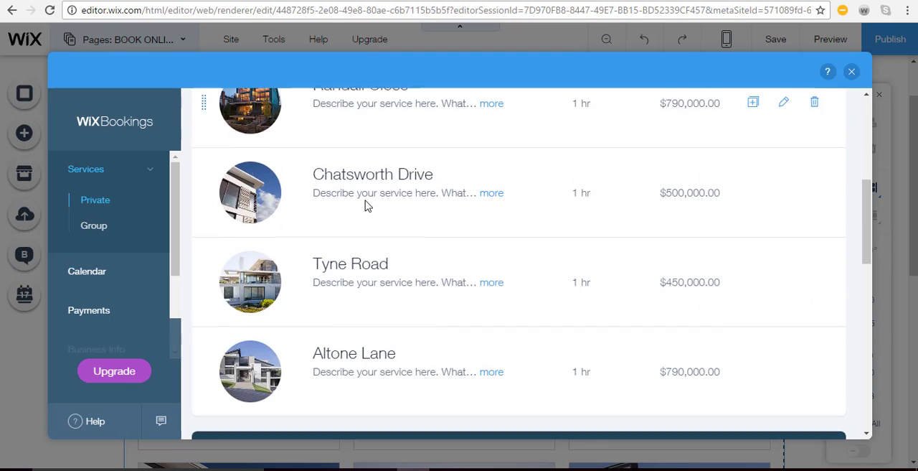
{"action": "scroll", "coordinate": [366, 206], "scroll_direction": "down", "scroll_amount": 3}
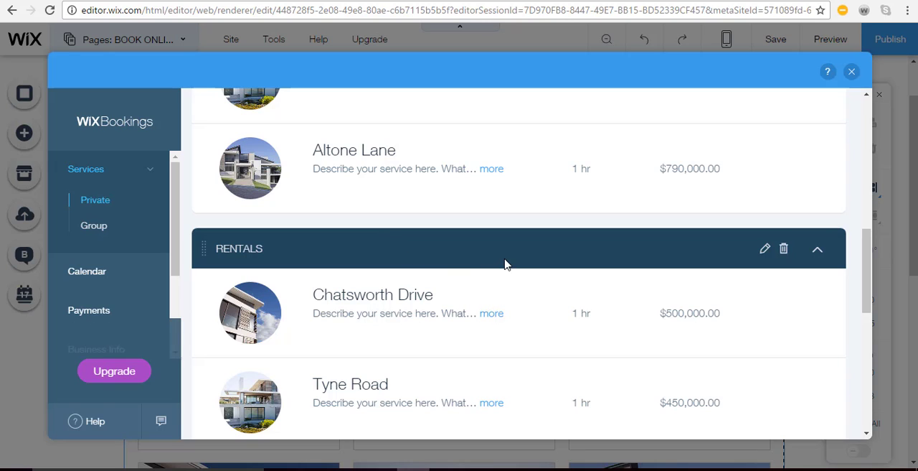
{"action": "left_click", "coordinate": [784, 249]}
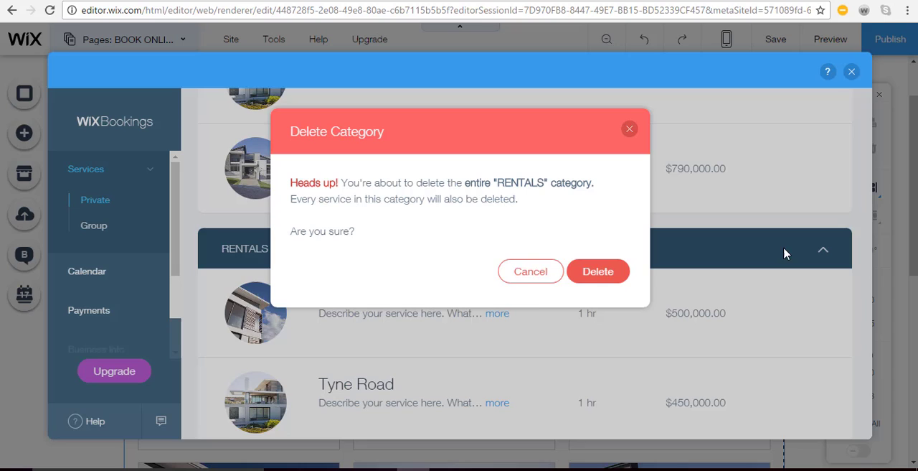
{"action": "left_click", "coordinate": [585, 276]}
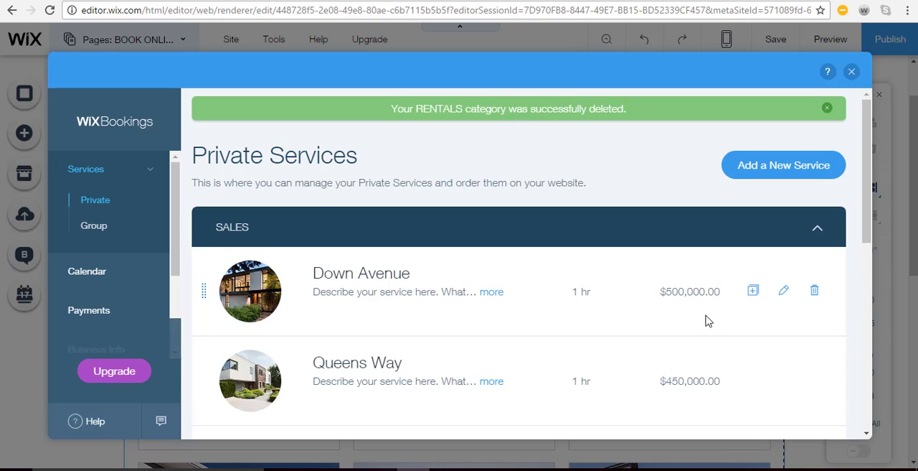
View the business calendar in the bookings management
{"action": "left_click", "coordinate": [87, 272]}
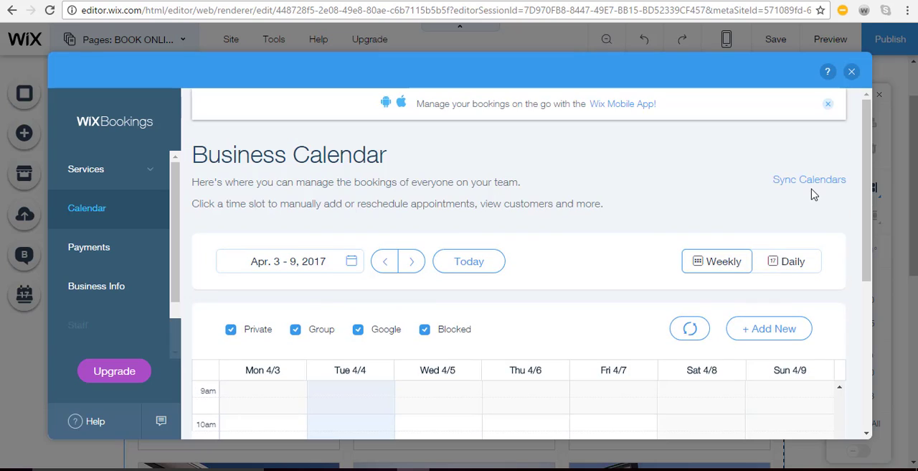
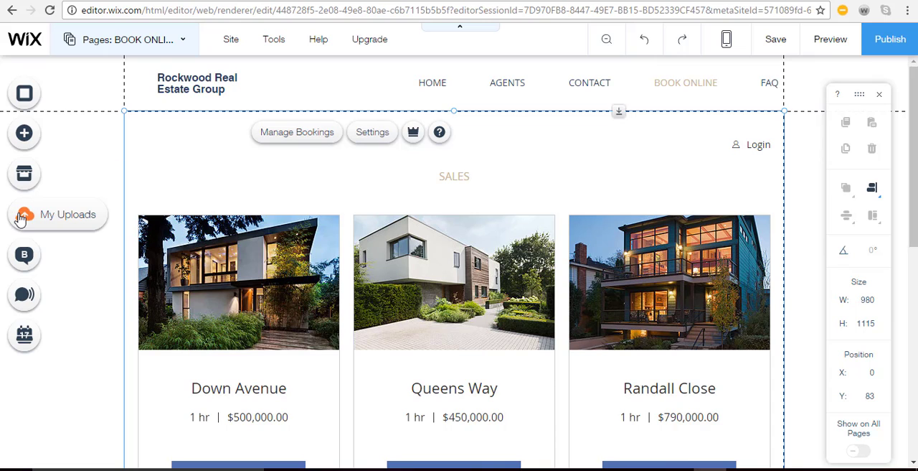
Browse the Wix App Market's featured business apps and app categories, leaving the market without adding an app
{"action": "left_click", "coordinate": [20, 178]}
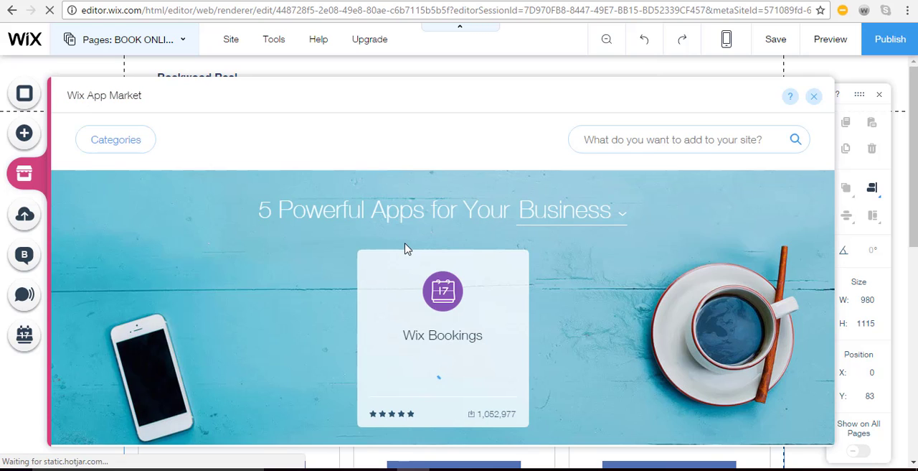
{"action": "scroll", "coordinate": [344, 277], "scroll_direction": "down", "scroll_amount": 5}
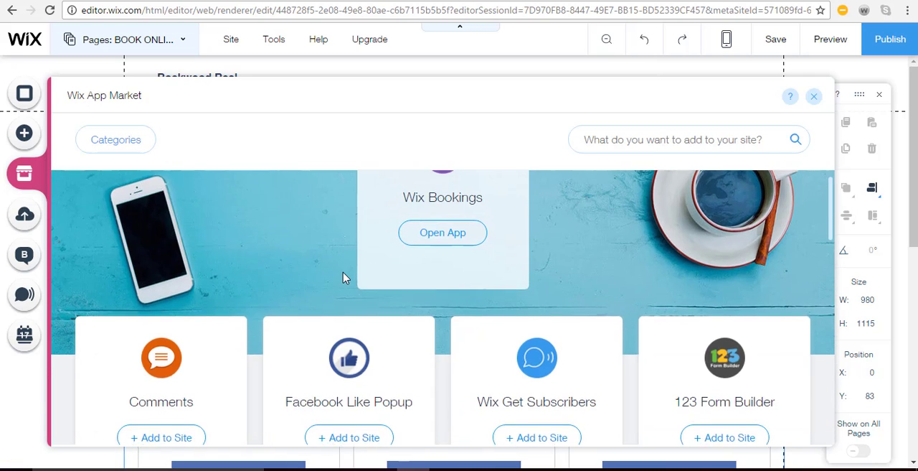
{"action": "scroll", "coordinate": [343, 280], "scroll_direction": "up", "scroll_amount": 2}
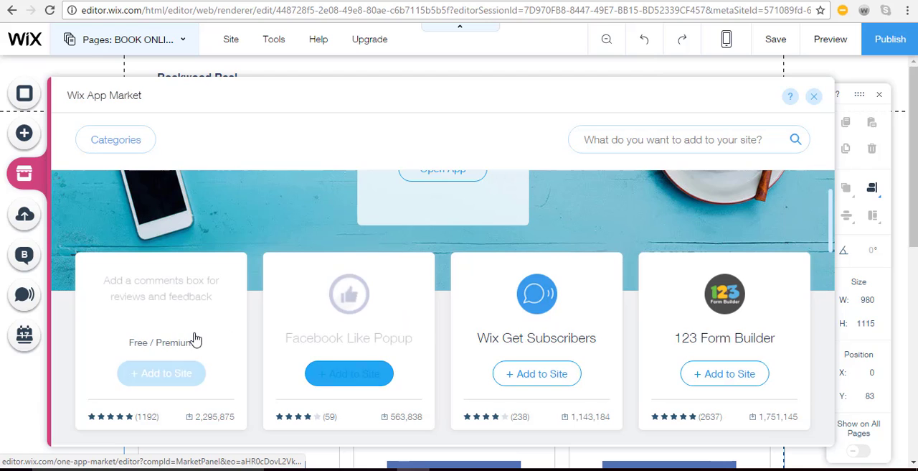
{"action": "scroll", "coordinate": [683, 322], "scroll_direction": "down", "scroll_amount": 6}
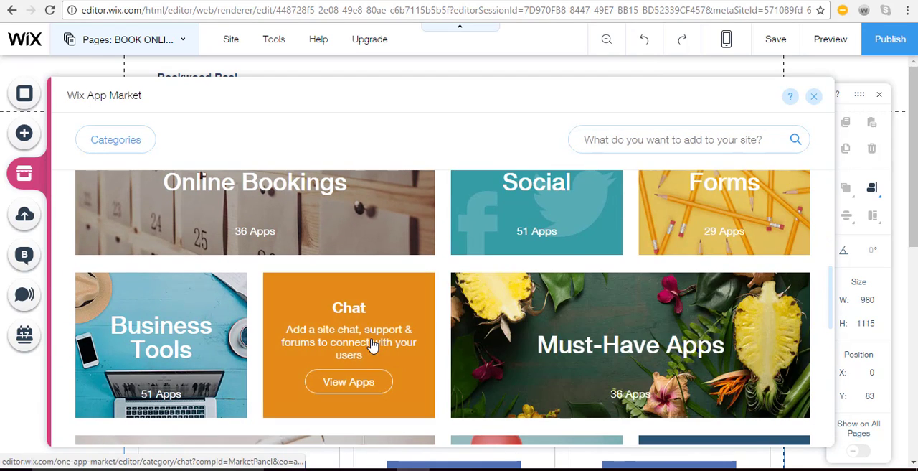
{"action": "scroll", "coordinate": [486, 320], "scroll_direction": "up", "scroll_amount": 10}
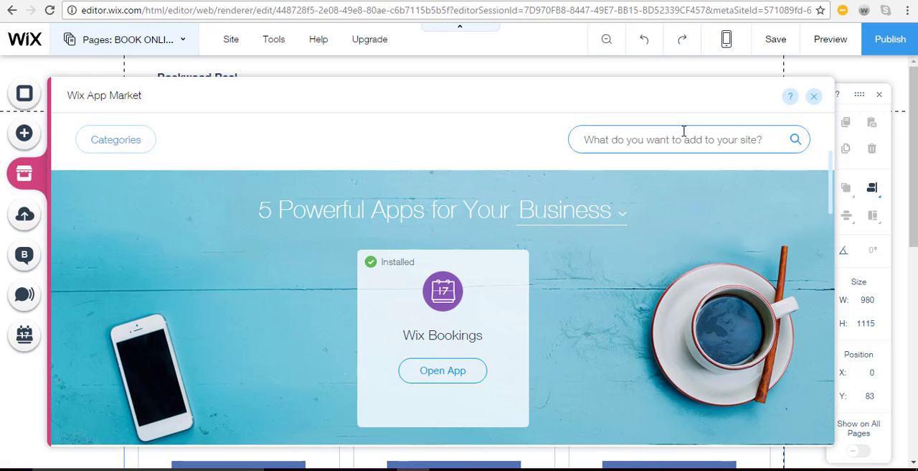
{"action": "left_click", "coordinate": [812, 98]}
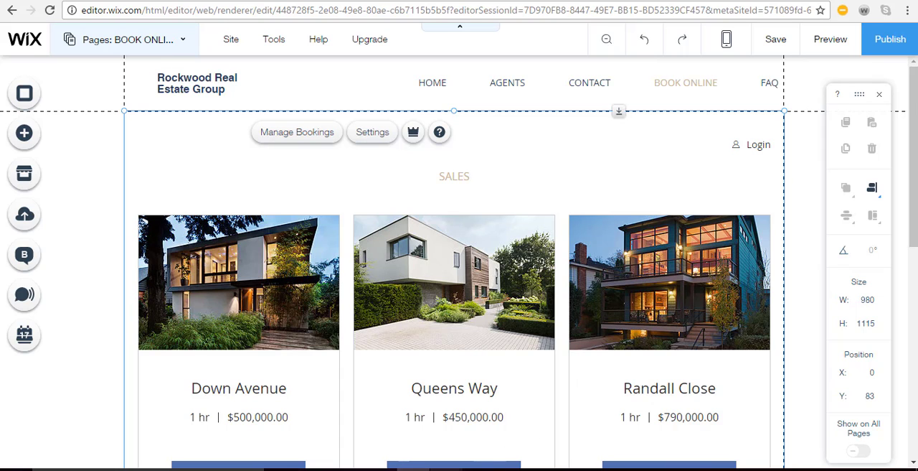
Switch to the Wix e-mail about the two apps included with the premium plan and review the Site Booster and Form Builder offers
{"action": "left_click", "coordinate": [497, 430]}
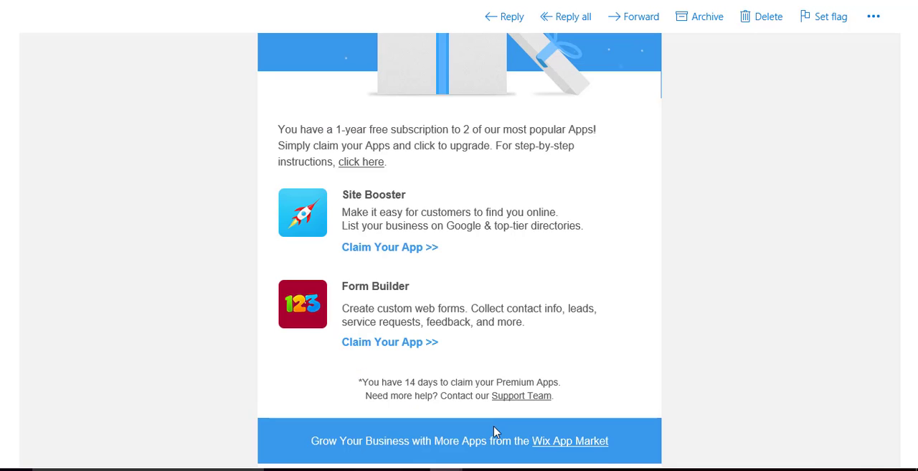
{"action": "scroll", "coordinate": [506, 358], "scroll_direction": "up", "scroll_amount": 2}
{"action": "scroll", "coordinate": [506, 357], "scroll_direction": "up", "scroll_amount": 3}
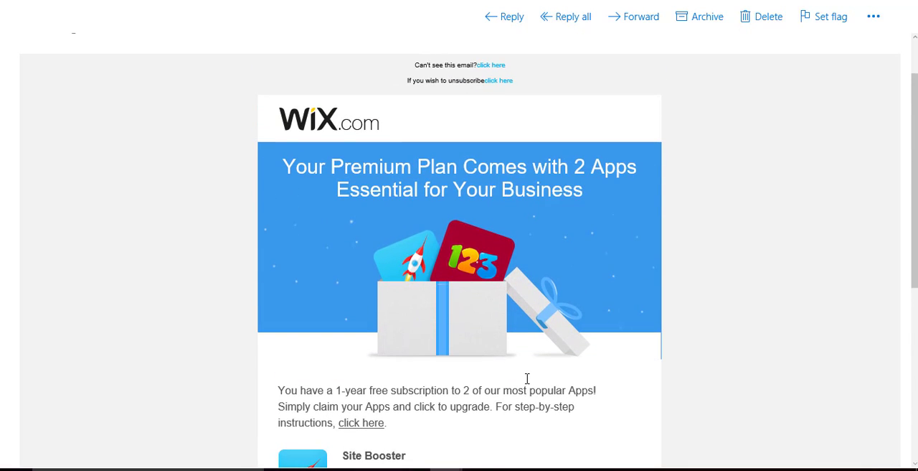
{"action": "scroll", "coordinate": [527, 378], "scroll_direction": "down", "scroll_amount": 4}
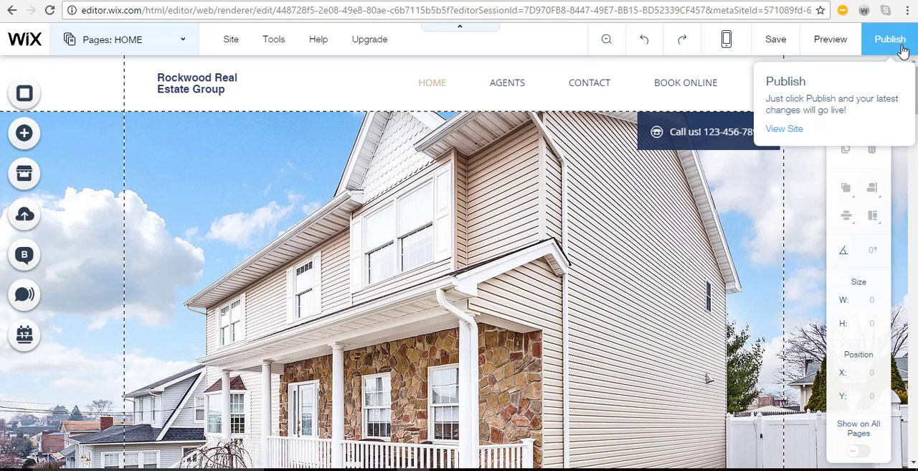
View the live Rockwood Real Estate Group site from the Wix editor's publishing options
{"action": "left_click", "coordinate": [789, 130]}
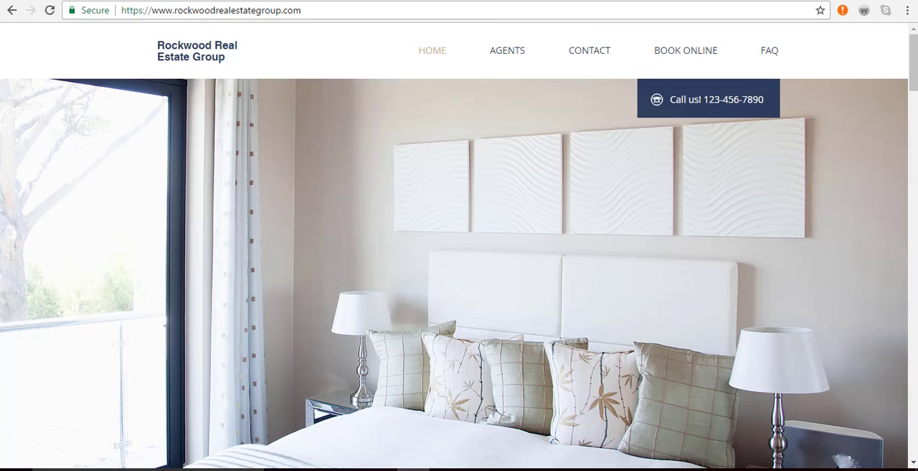